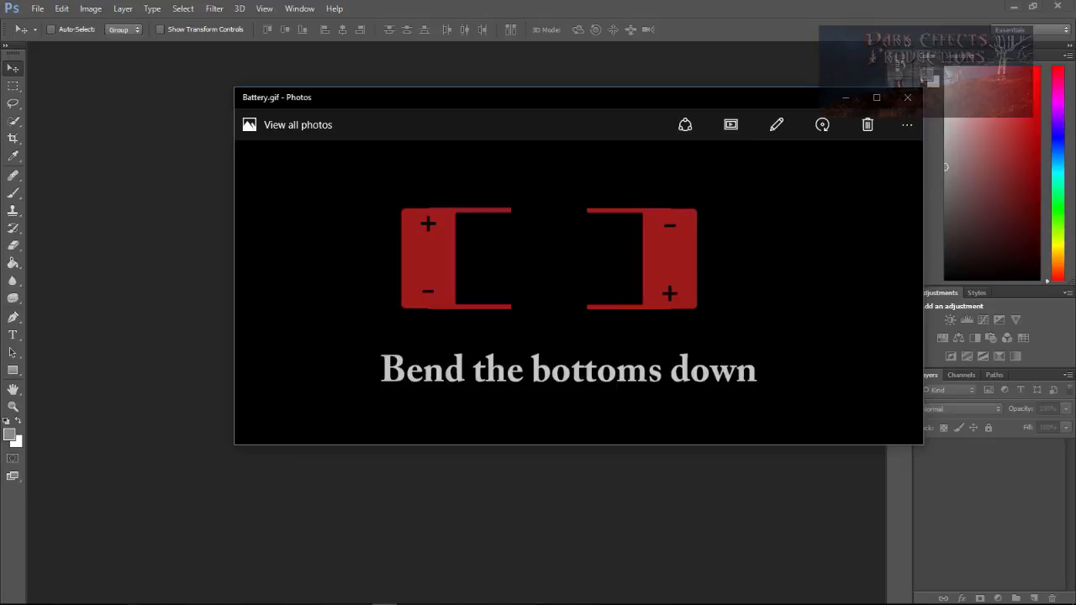
# - Close the Battery.gif preview and create a new 1080 × 720 pixel RGB document with transparent background contents
pyautogui.click(908, 97)
pyautogui.click(38, 8)
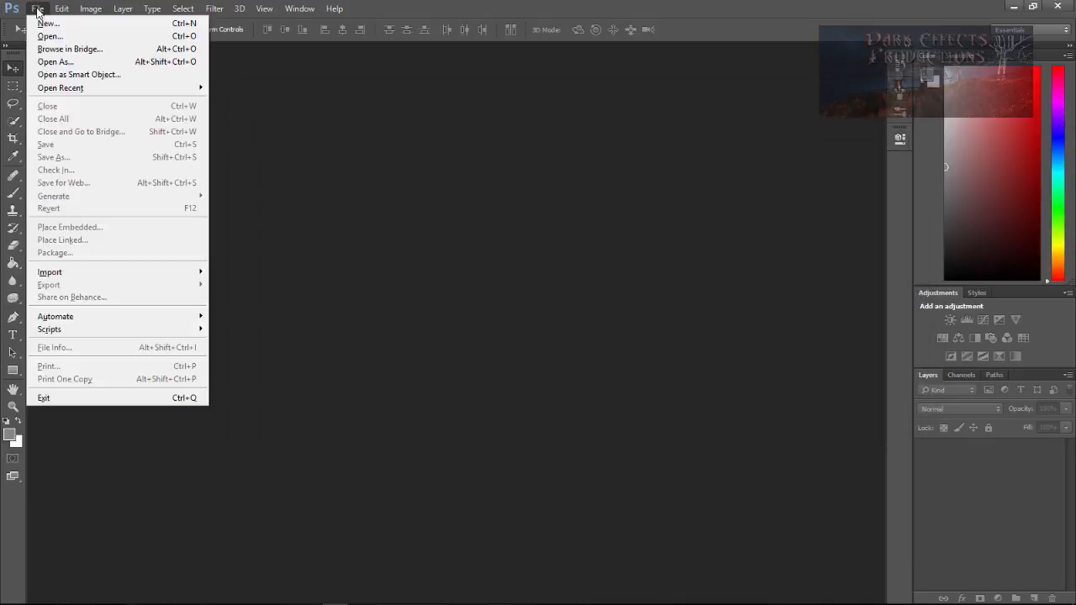
pyautogui.click(42, 20)
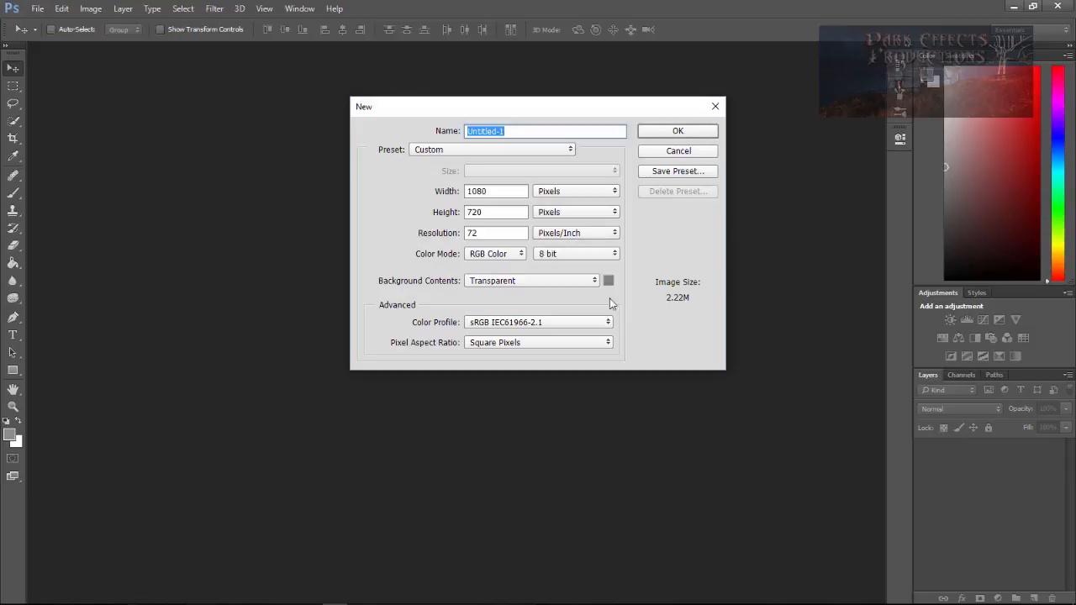
pyautogui.click(678, 135)
# - Set the foreground colour to black and fill the empty layer with it using the Paint Bucket
pyautogui.click(10, 434)
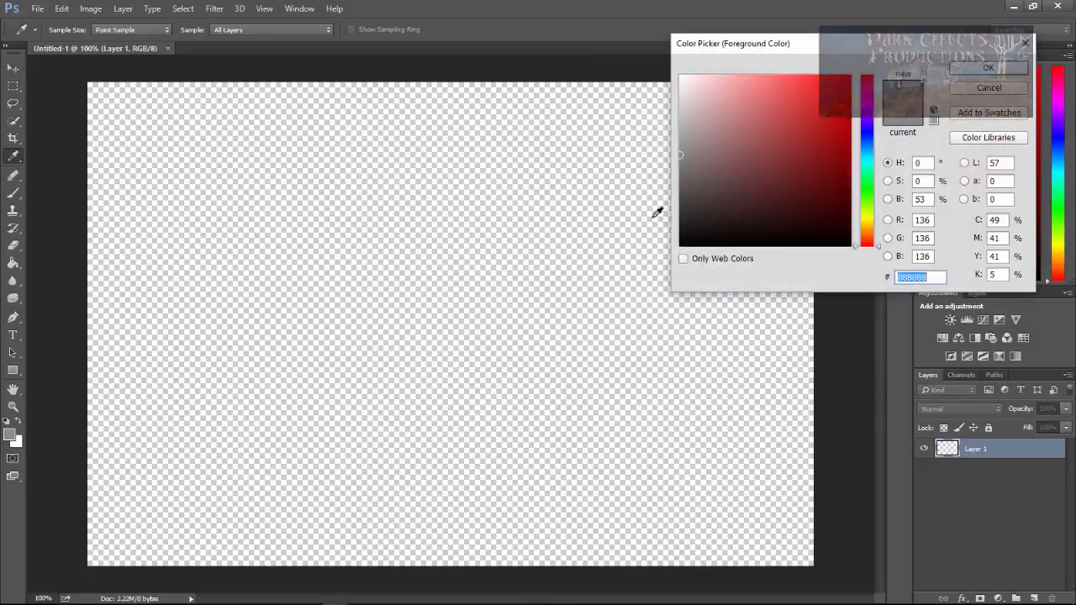
pyautogui.click(693, 246)
pyautogui.click(992, 69)
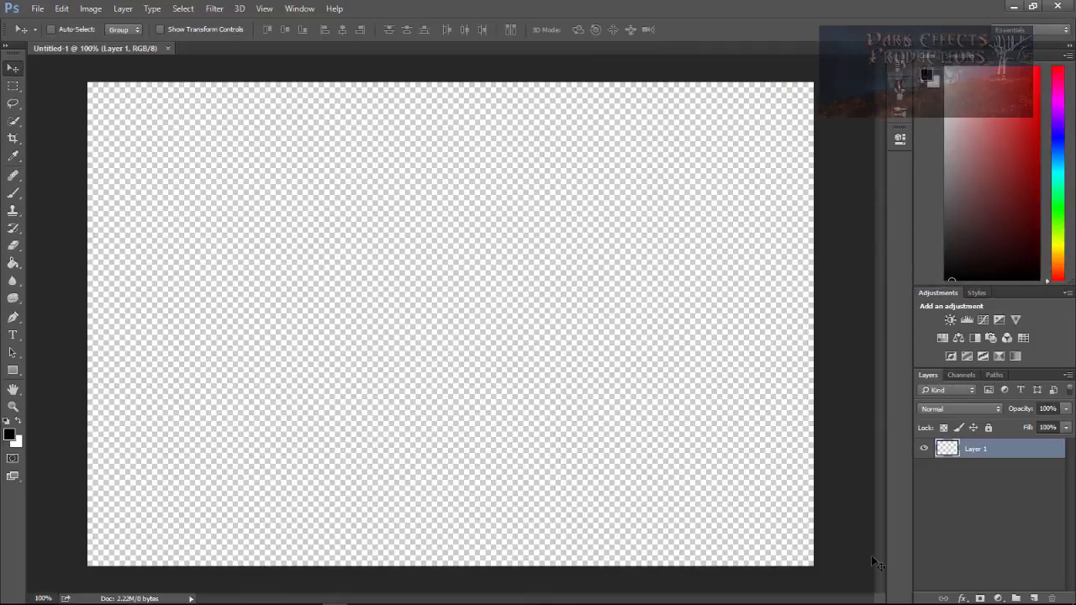
pyautogui.click(12, 264)
pyautogui.click(615, 286)
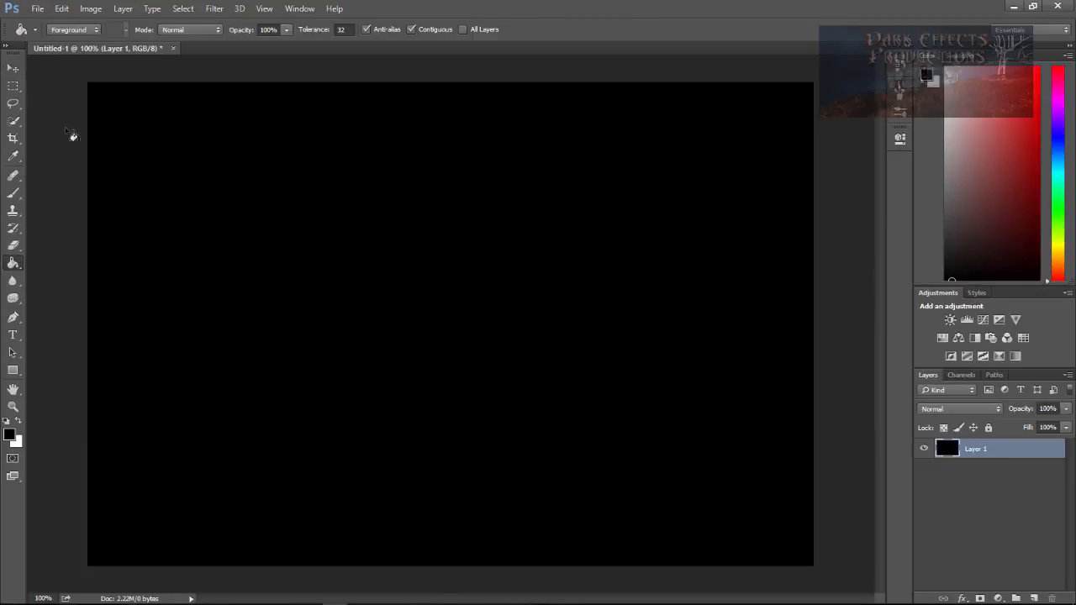
pyautogui.click(13, 68)
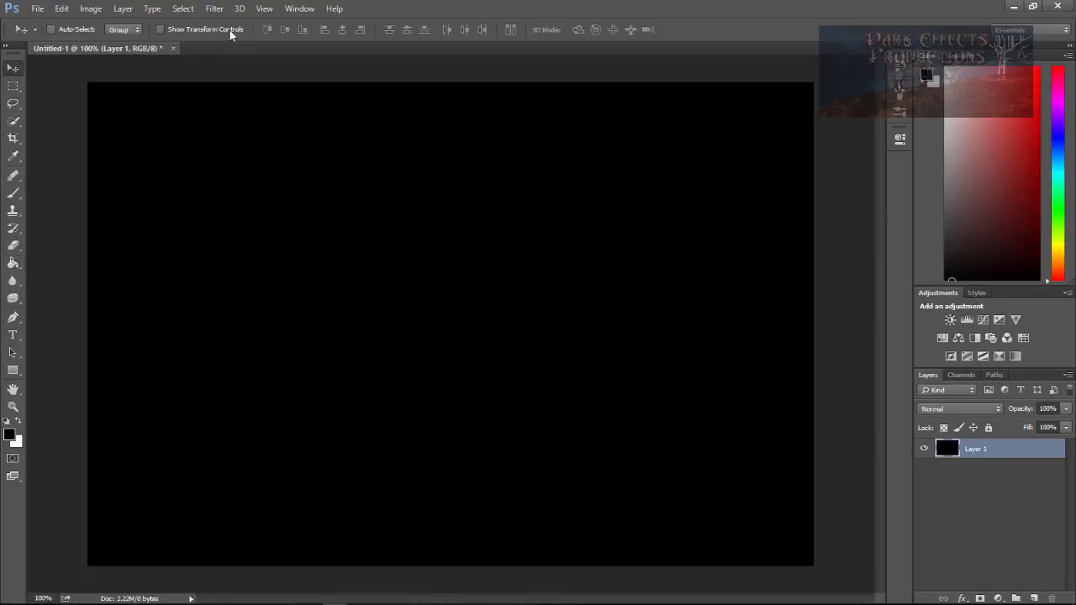
# - Show the Timeline and create a frame animation in it
pyautogui.click(297, 10)
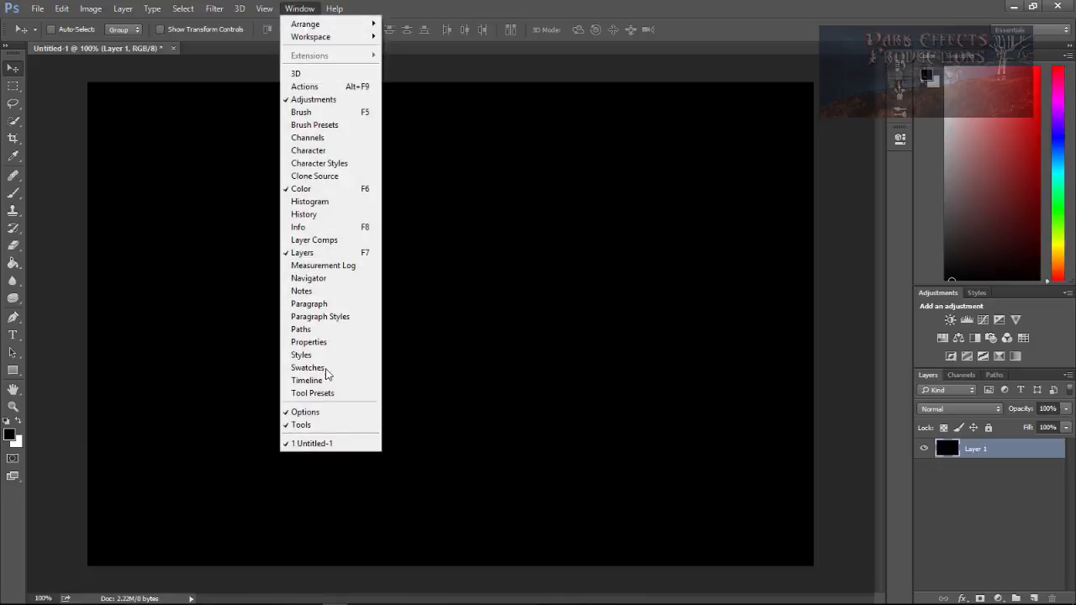
pyautogui.click(326, 381)
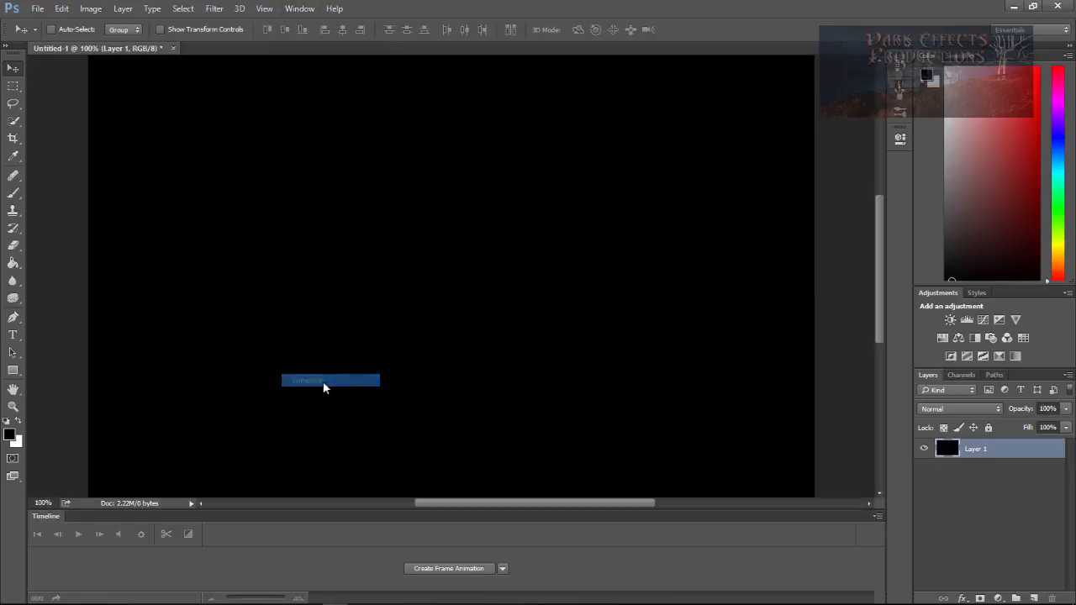
pyautogui.click(447, 569)
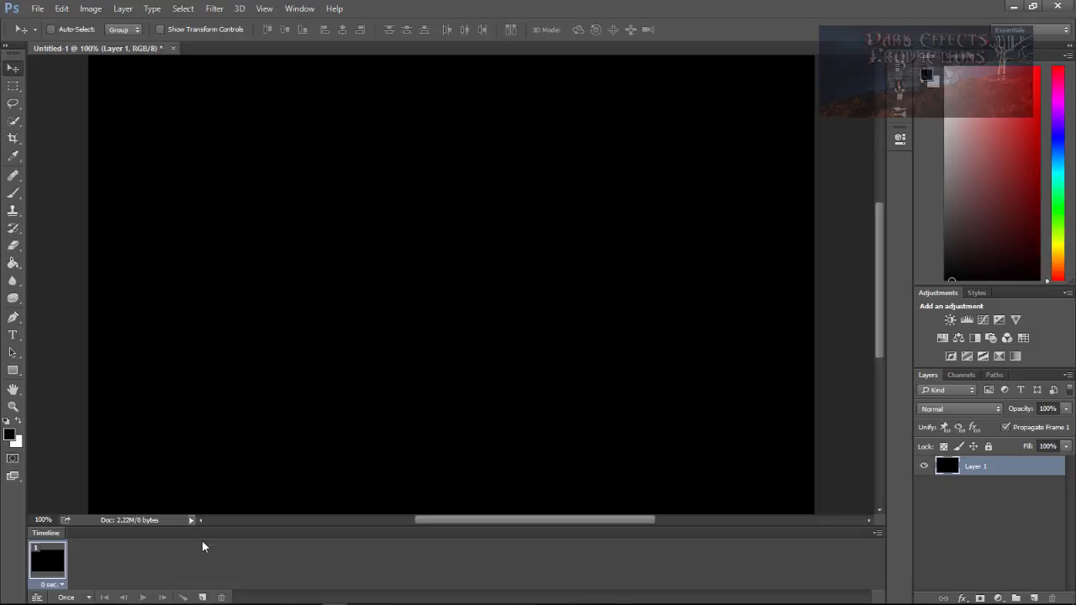
# - Add three more frames to the animation, duplicating the first one
pyautogui.click(202, 597)
pyautogui.click(201, 597)
pyautogui.click(201, 597)
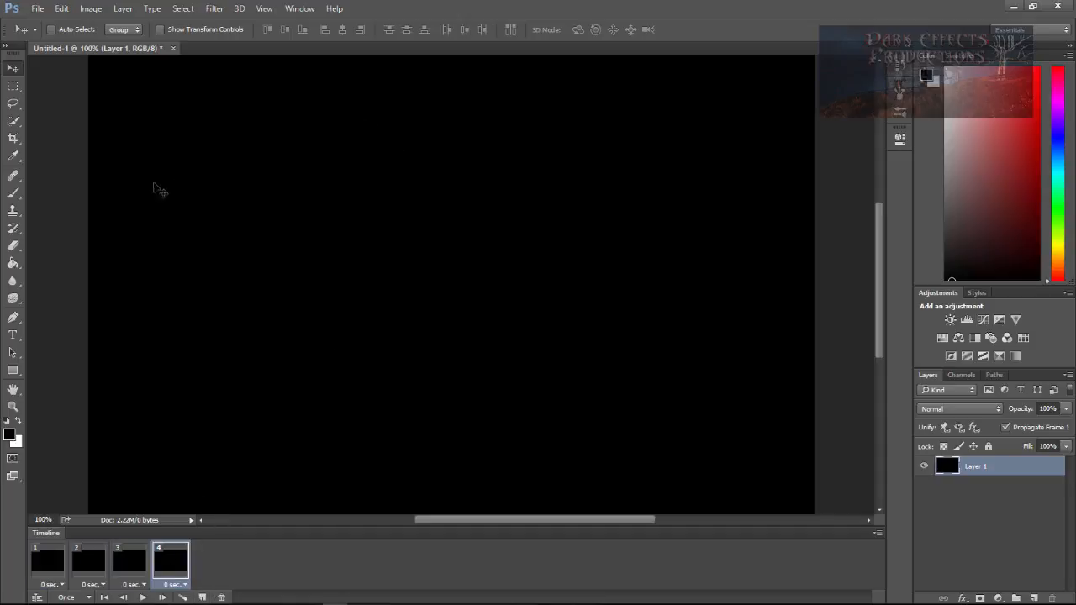
# - Add the text "Hello" in the upper middle of the canvas and colour it white (ffffff)
pyautogui.click(13, 340)
pyautogui.click(422, 155)
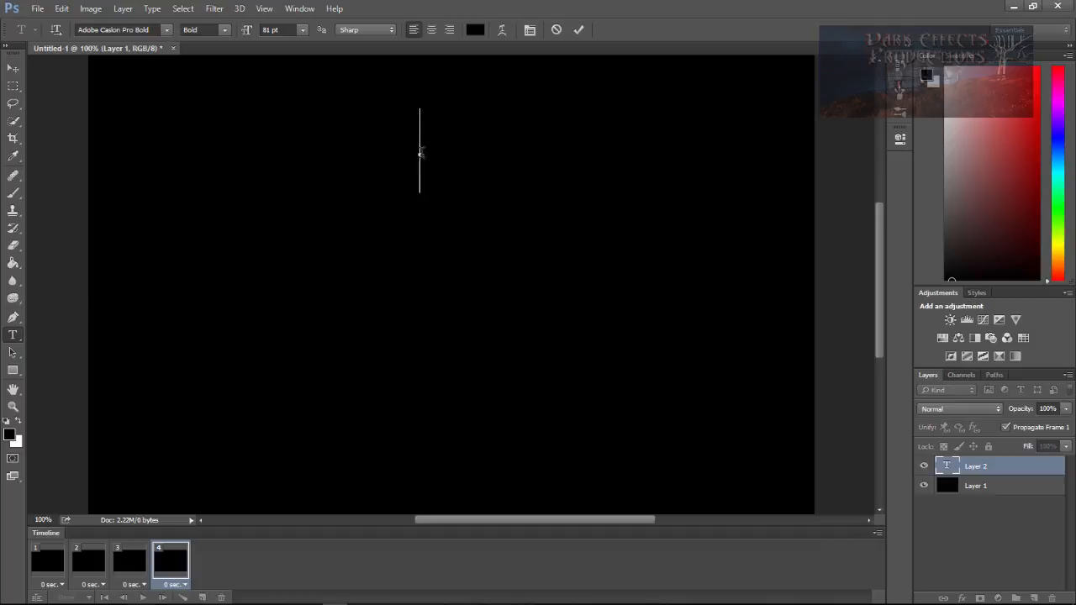
pyautogui.write('Test')
pyautogui.moveTo(568, 145); pyautogui.dragTo(388, 96)
pyautogui.click(475, 29)
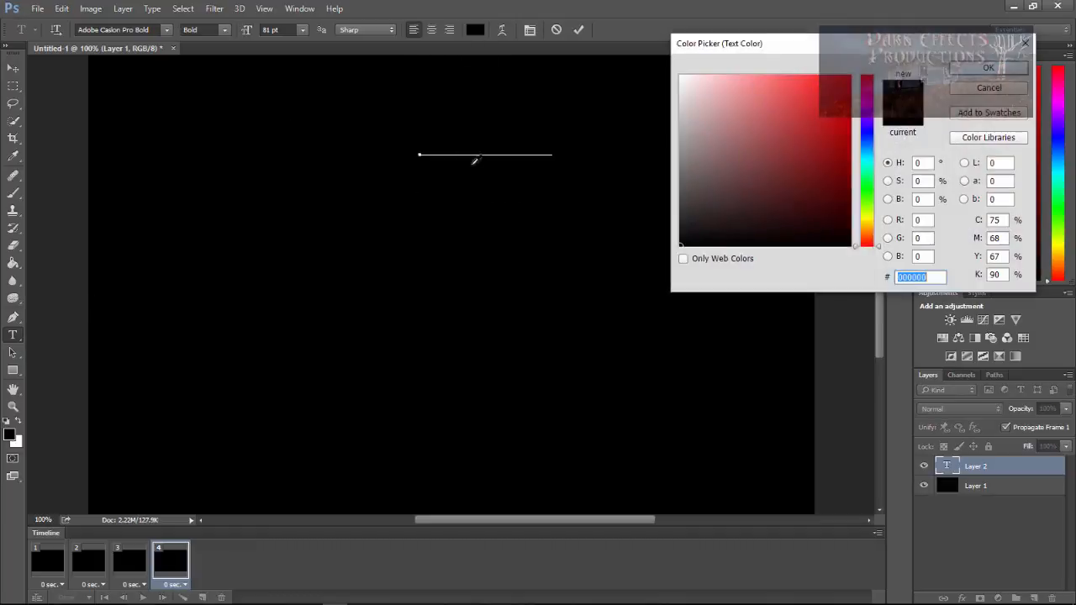
pyautogui.write('ffffff')
pyautogui.click(988, 69)
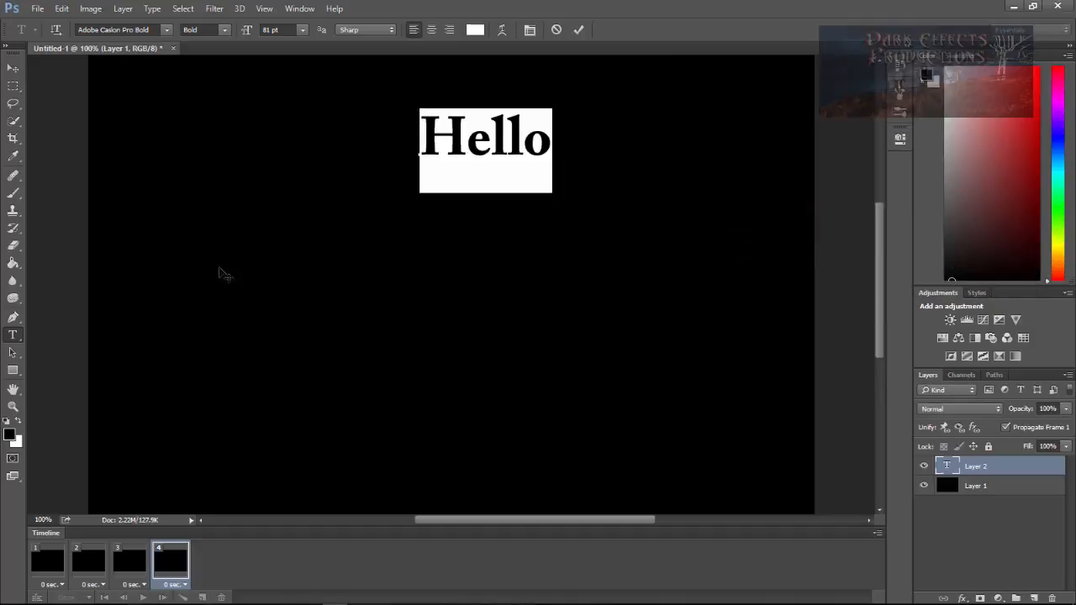
pyautogui.click(14, 67)
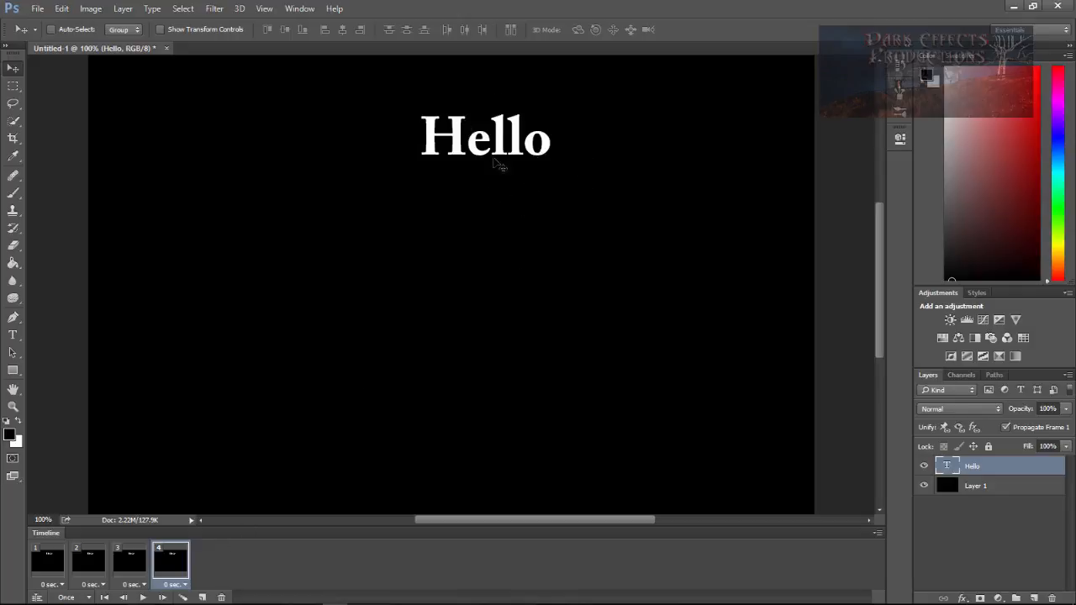
# - Hide the Hello text layer in frames 1, 2 and 3 of the animation
pyautogui.click(132, 562)
pyautogui.keyDown('shift'); pyautogui.click(87, 567); pyautogui.keyUp('shift')
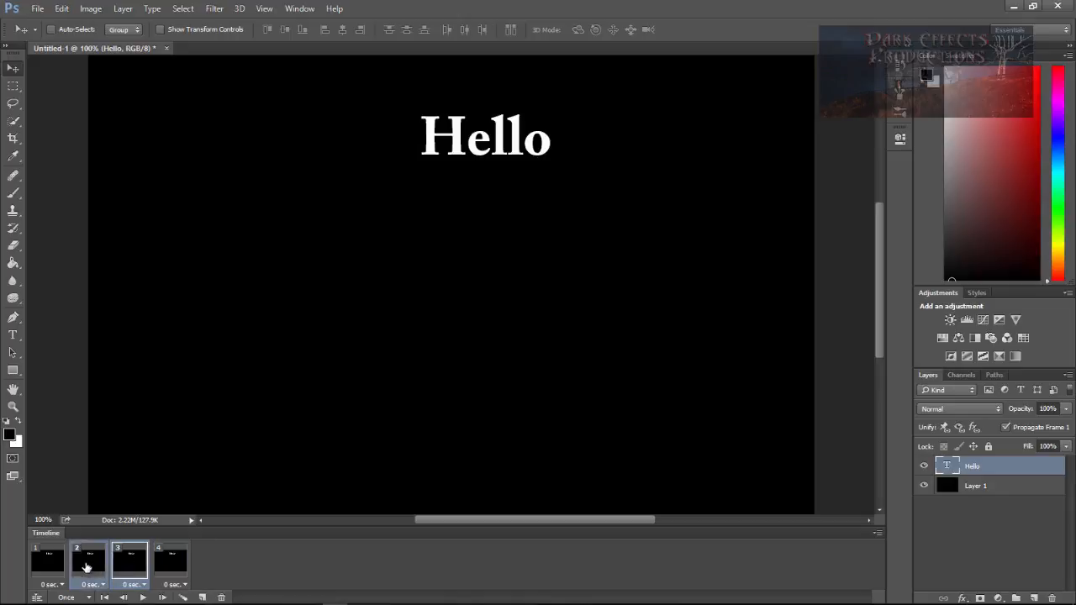
pyautogui.keyDown('shift'); pyautogui.click(52, 563); pyautogui.keyUp('shift')
pyautogui.click(925, 468)
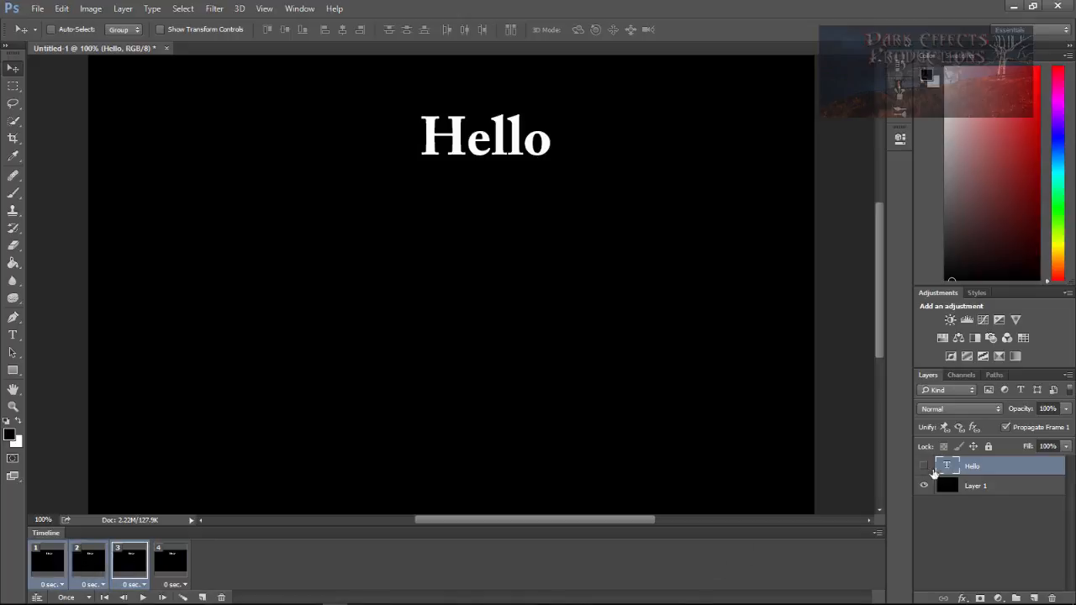
# - Go through the four animation frames to check in which ones the Hello text appears
pyautogui.click(165, 569)
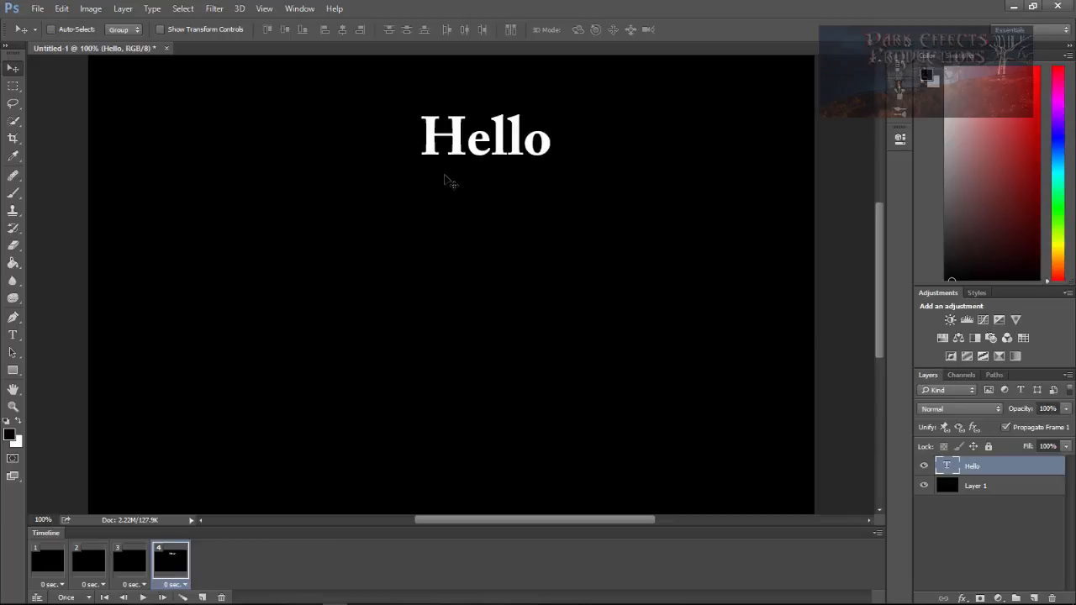
pyautogui.click(132, 569)
pyautogui.click(92, 566)
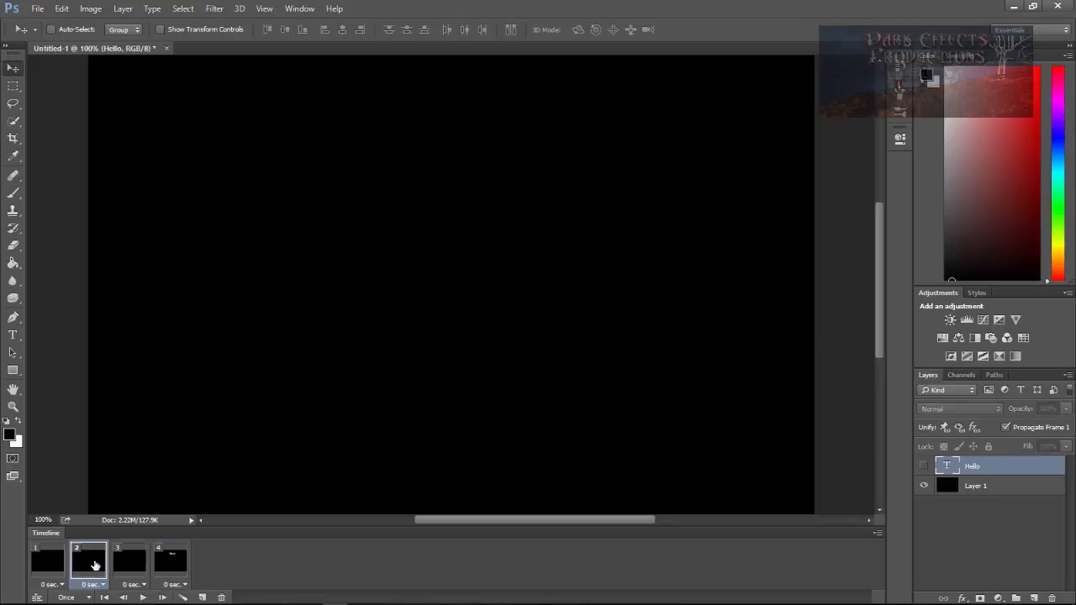
pyautogui.click(49, 564)
pyautogui.click(88, 566)
pyautogui.click(129, 566)
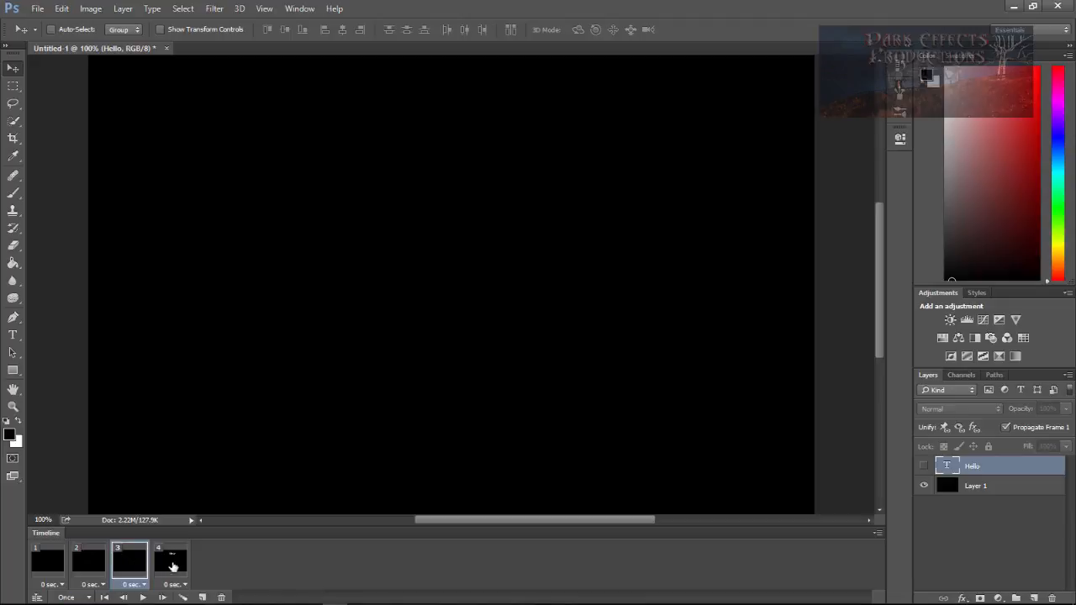
pyautogui.click(171, 564)
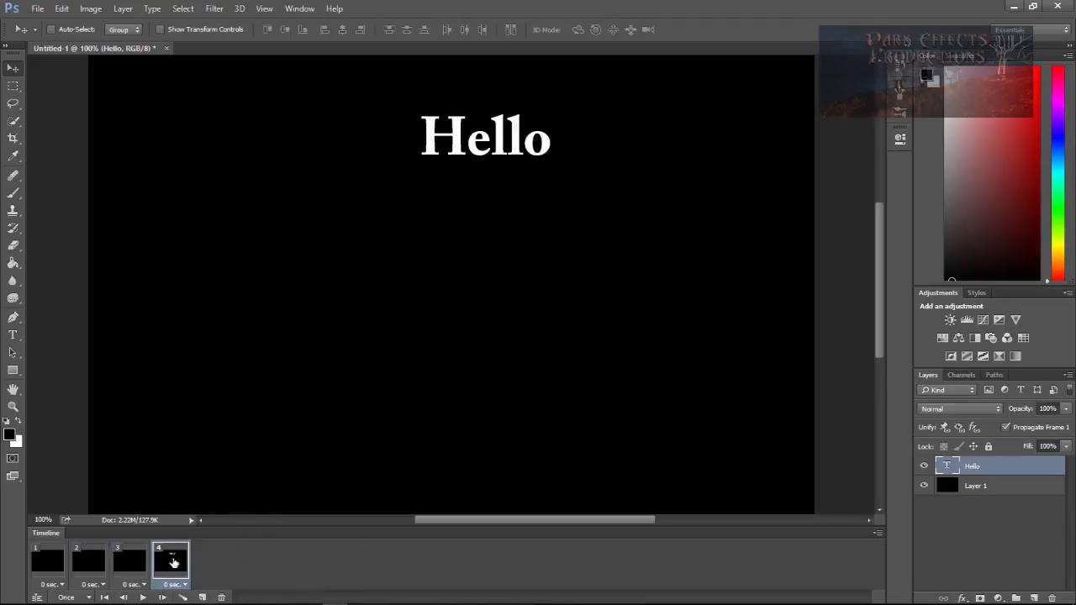
# - Delete frames 4, 3 and 2 so that only the first animation frame is left
pyautogui.moveTo(173, 562); pyautogui.dragTo(221, 598)
pyautogui.moveTo(131, 563); pyautogui.dragTo(221, 598)
pyautogui.moveTo(90, 564); pyautogui.dragTo(221, 598)
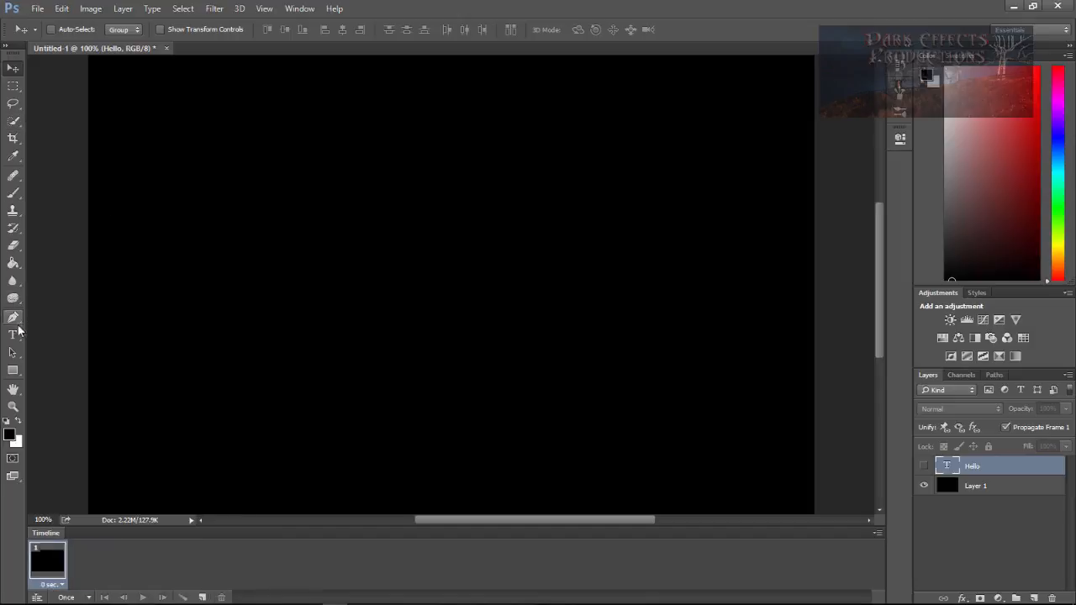
# - Draw a rounded rectangle about 92 × 162 px in the upper-left area of the canvas and fill it with cyan
pyautogui.click(14, 368)
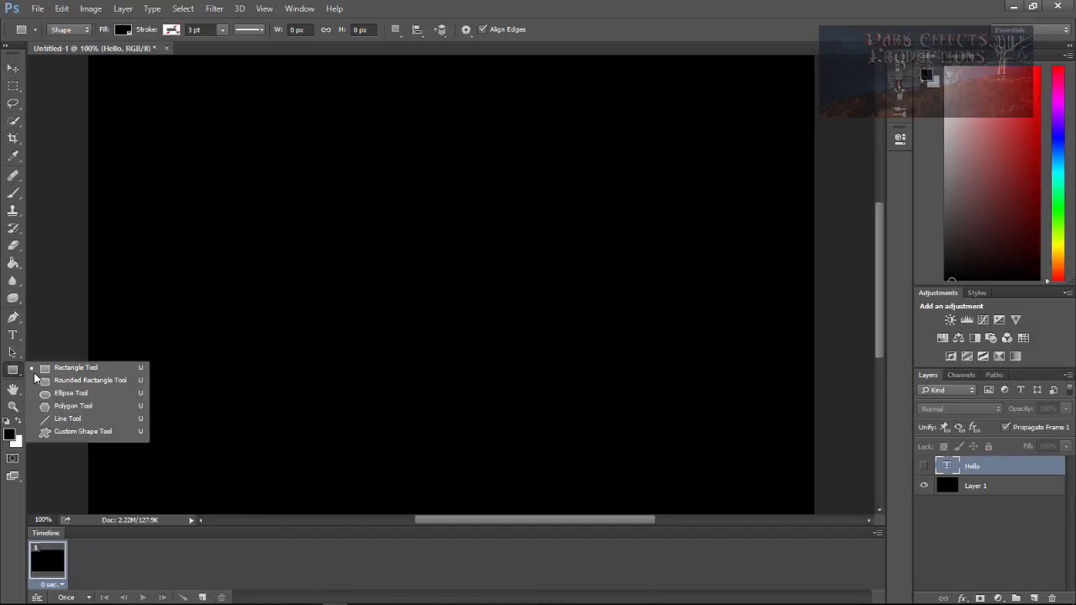
pyautogui.click(84, 381)
pyautogui.moveTo(250, 167); pyautogui.dragTo(309, 274)
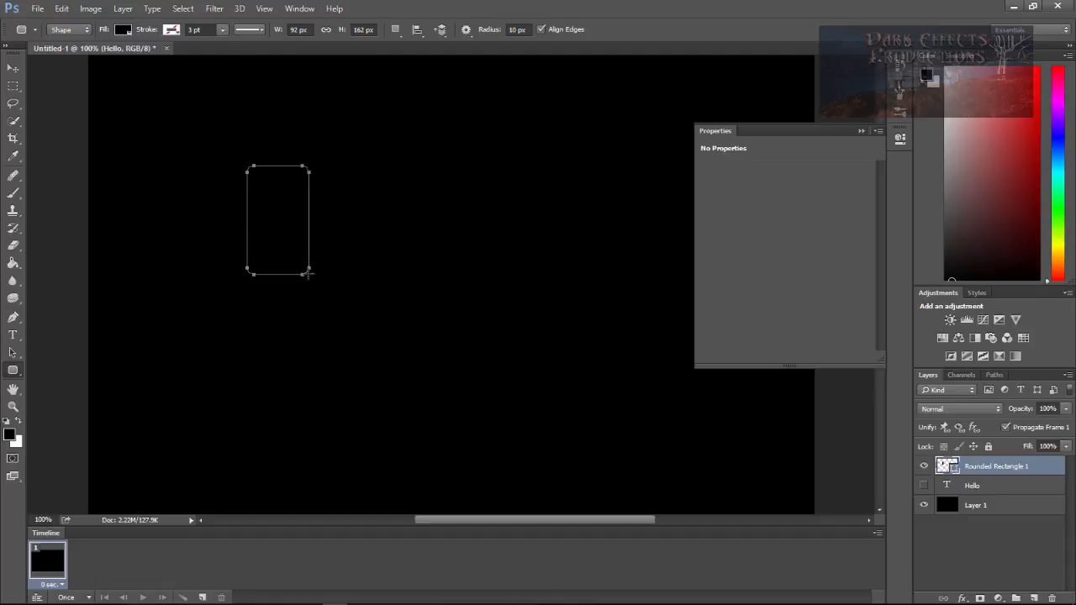
pyautogui.click(708, 215)
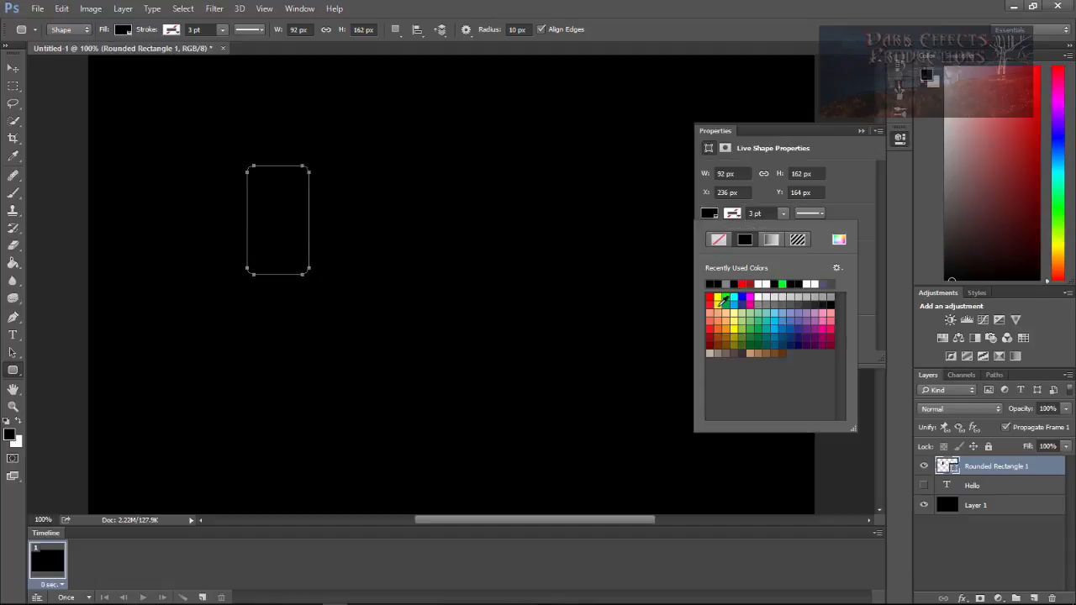
pyautogui.click(743, 284)
pyautogui.click(734, 299)
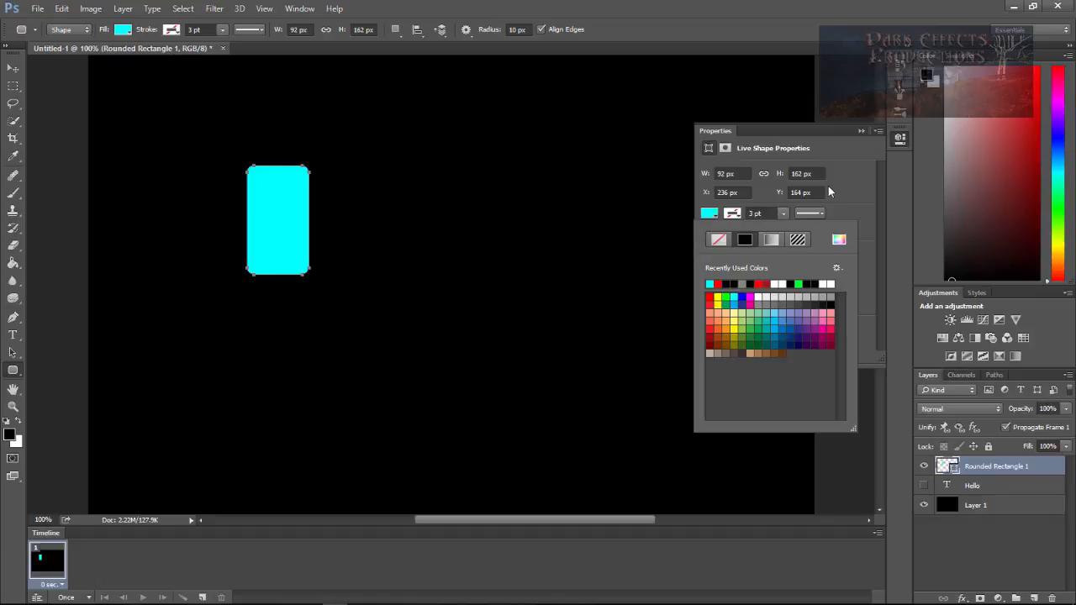
pyautogui.click(865, 131)
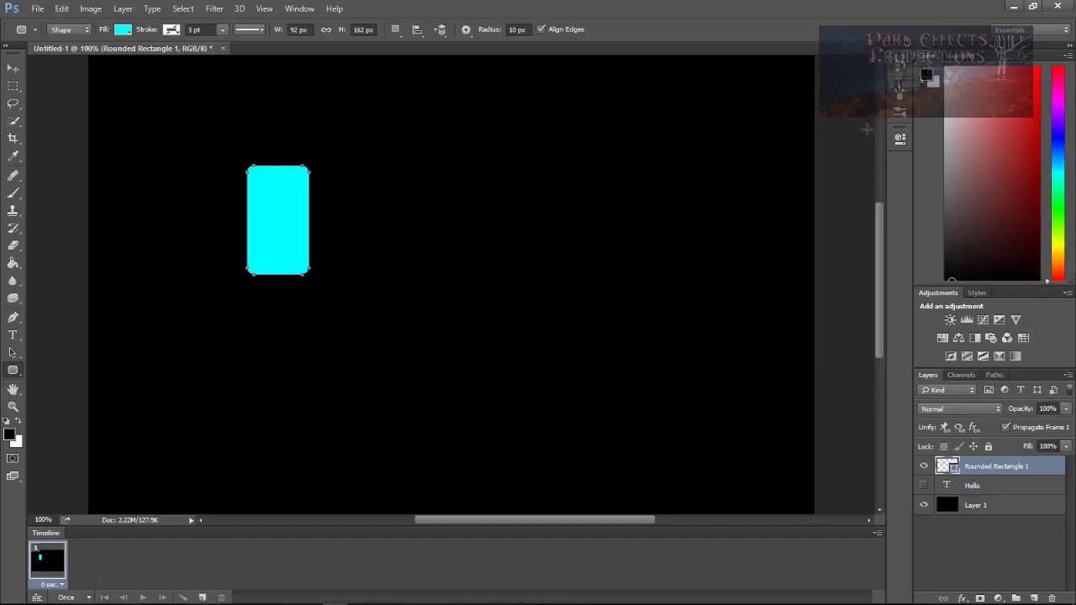
# - Draw a thin horizontal rectangle about 113 × 11 px at the cyan shape's top edge, extending past its right side
pyautogui.rightClick(12, 370)
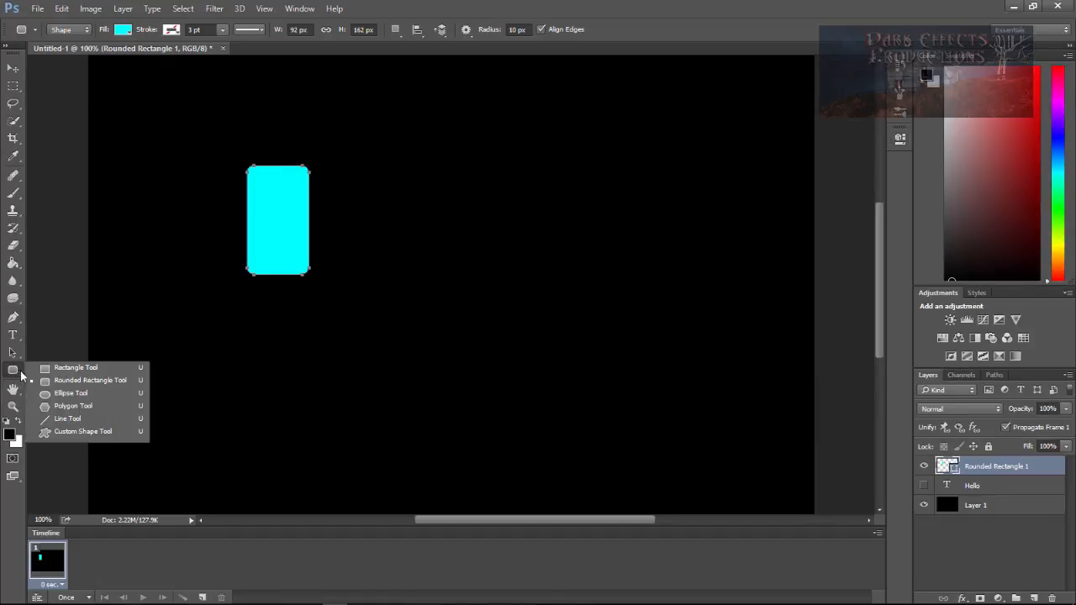
pyautogui.click(59, 367)
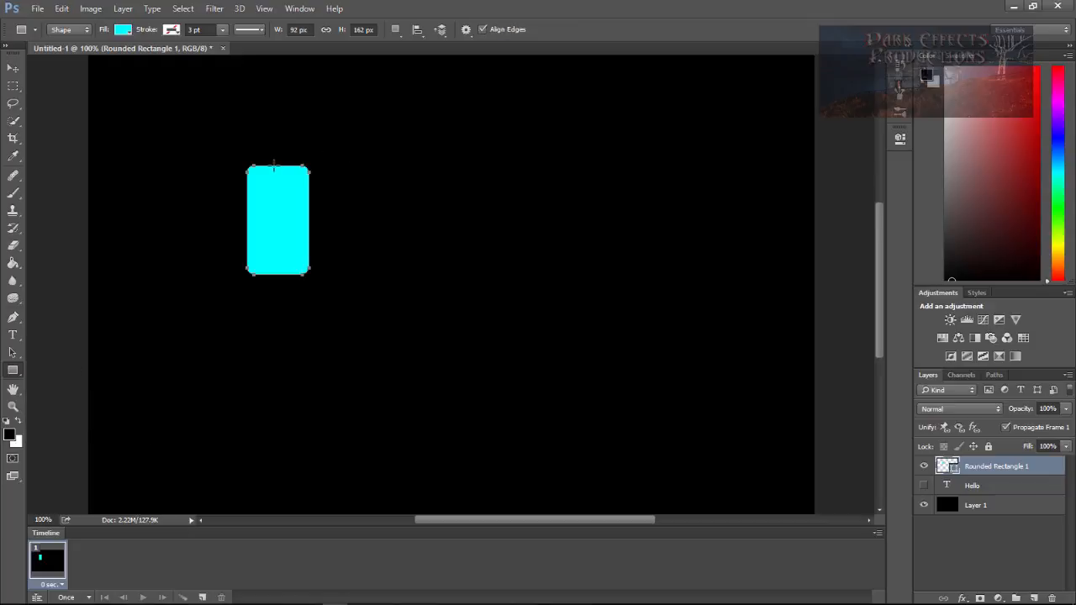
pyautogui.moveTo(273, 159); pyautogui.dragTo(351, 161)
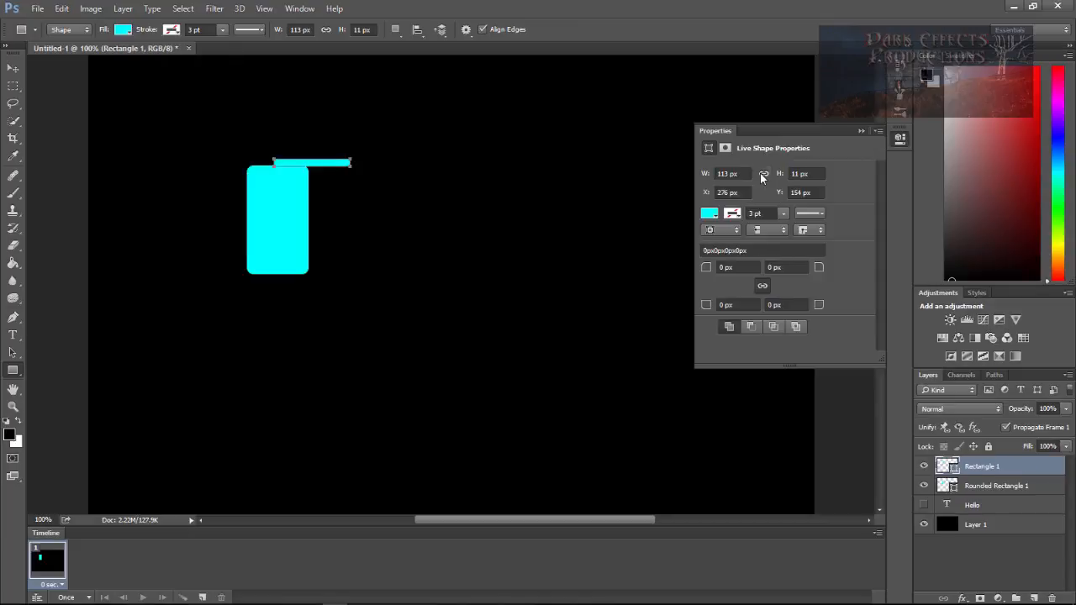
# - Fill the thin rectangle with yellow and move it slightly down to line up with the cyan shape's top edge
pyautogui.click(707, 215)
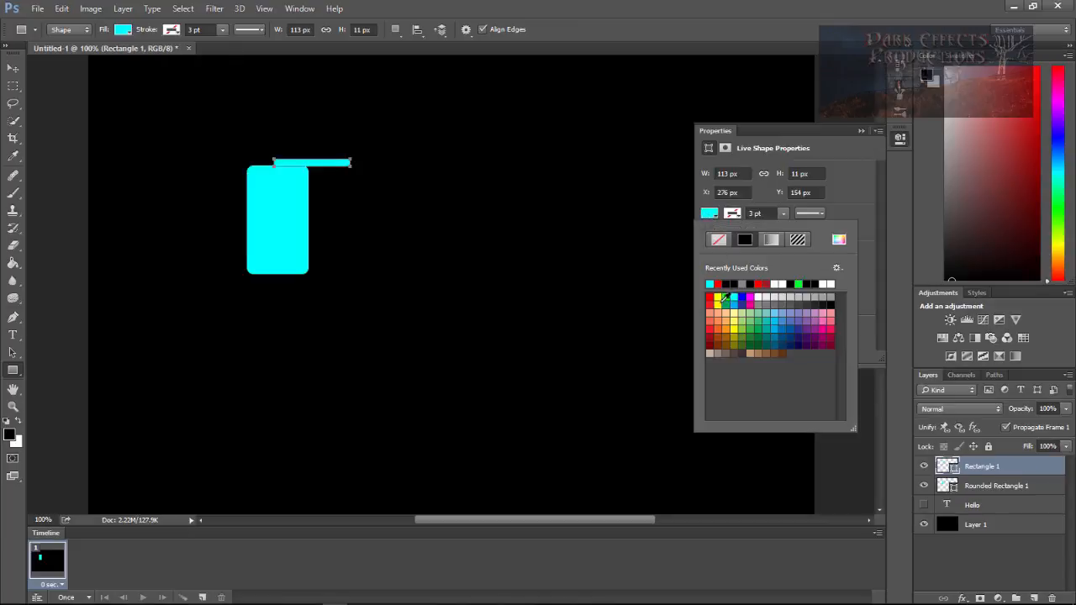
pyautogui.click(719, 296)
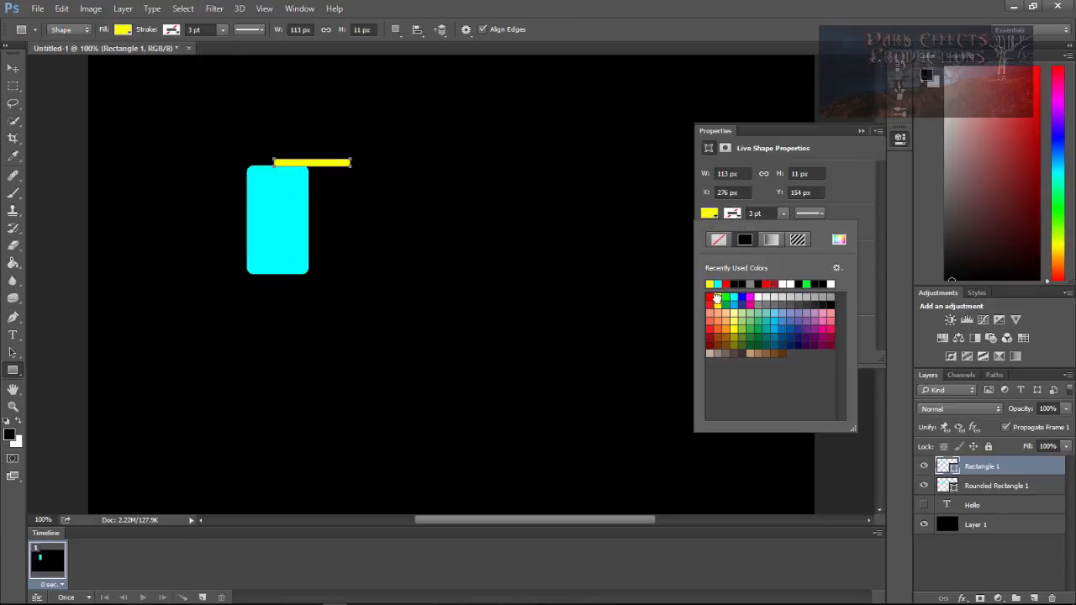
pyautogui.click(861, 131)
pyautogui.click(861, 132)
pyautogui.click(12, 68)
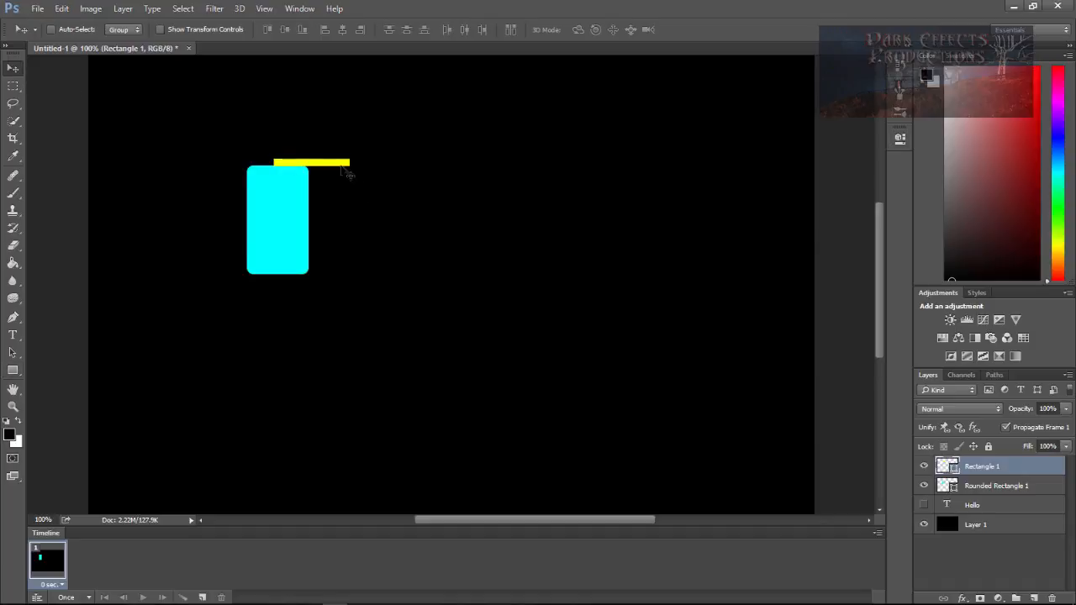
pyautogui.moveTo(345, 172); pyautogui.dragTo(343, 179)
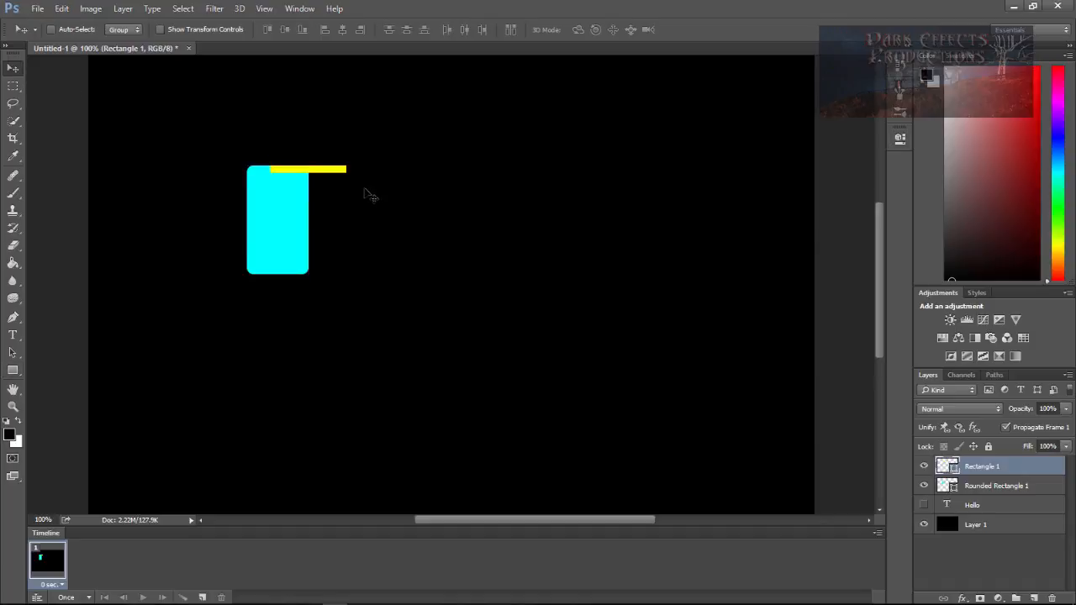
# - Rename the yellow rectangle's layer as Top and the cyan rounded rectangle's layer as Battery
pyautogui.doubleClick(1008, 468)
pyautogui.write('Top')
pyautogui.press('Return')
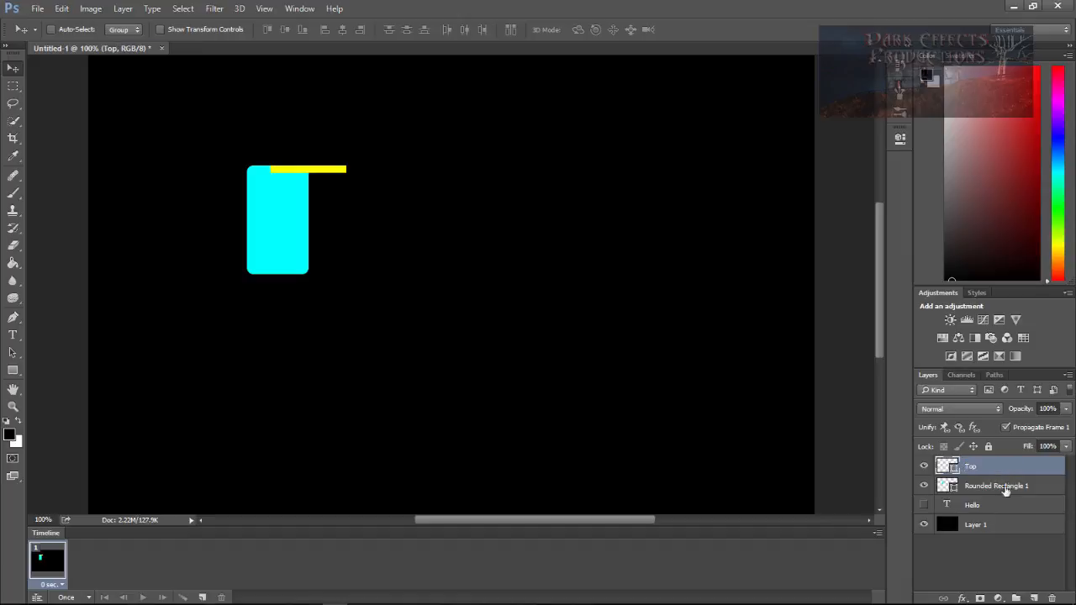
pyautogui.doubleClick(1005, 488)
pyautogui.write('Batt')
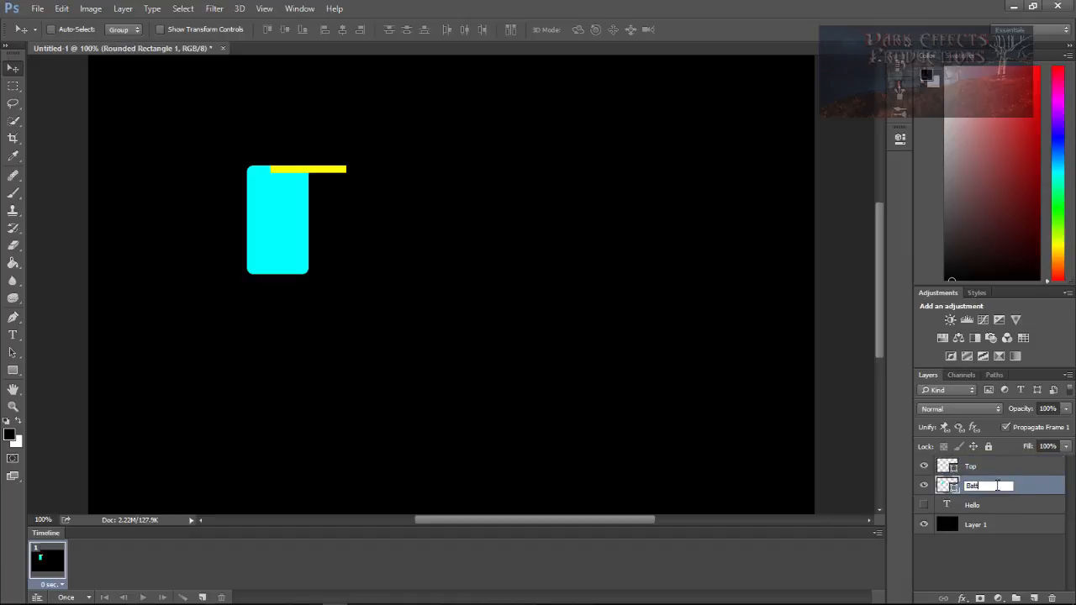
pyautogui.write('ery')
pyautogui.press('Return')
# - Duplicate the Top layer as Bottom, place it beneath Top, and move the copied bar down to the cyan shape's lower edge
pyautogui.moveTo(976, 469); pyautogui.dragTo(1034, 598)
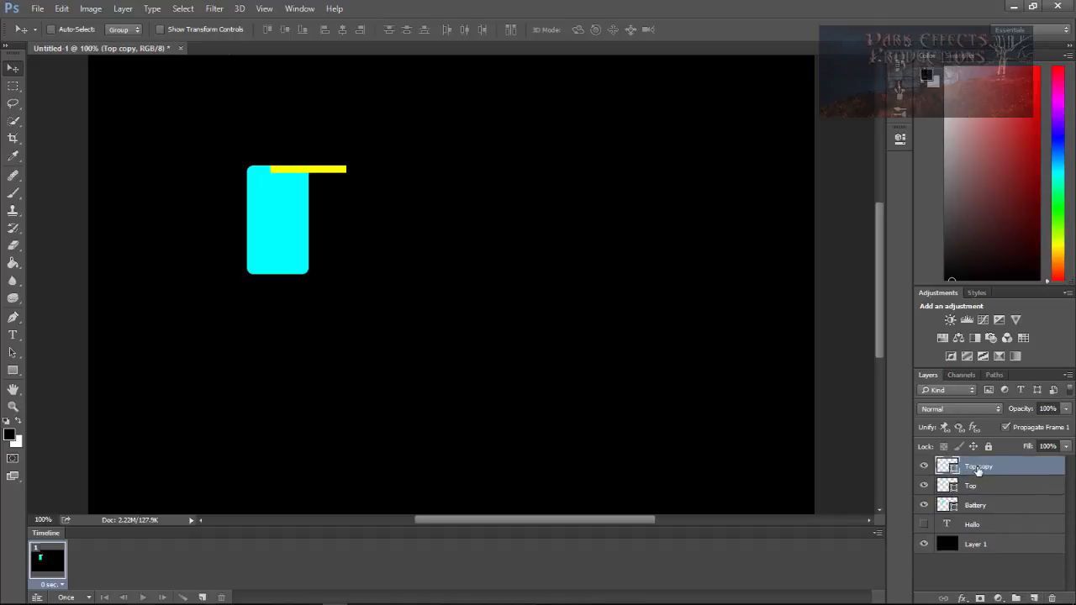
pyautogui.doubleClick(978, 469)
pyautogui.write('Bottom')
pyautogui.press('Return')
pyautogui.moveTo(971, 489); pyautogui.dragTo(974, 485)
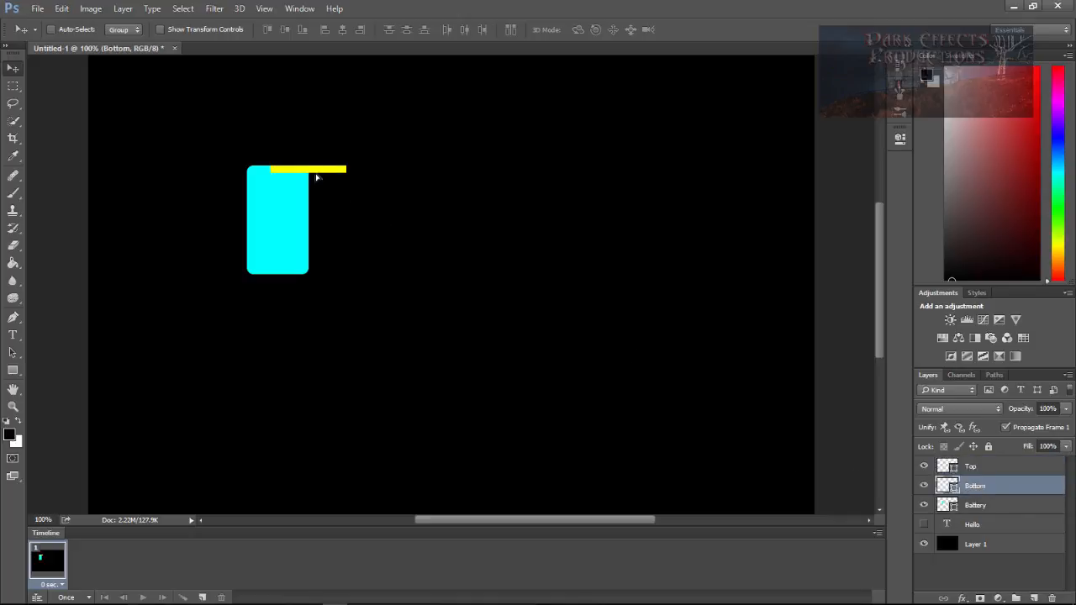
pyautogui.moveTo(314, 175); pyautogui.dragTo(311, 276)
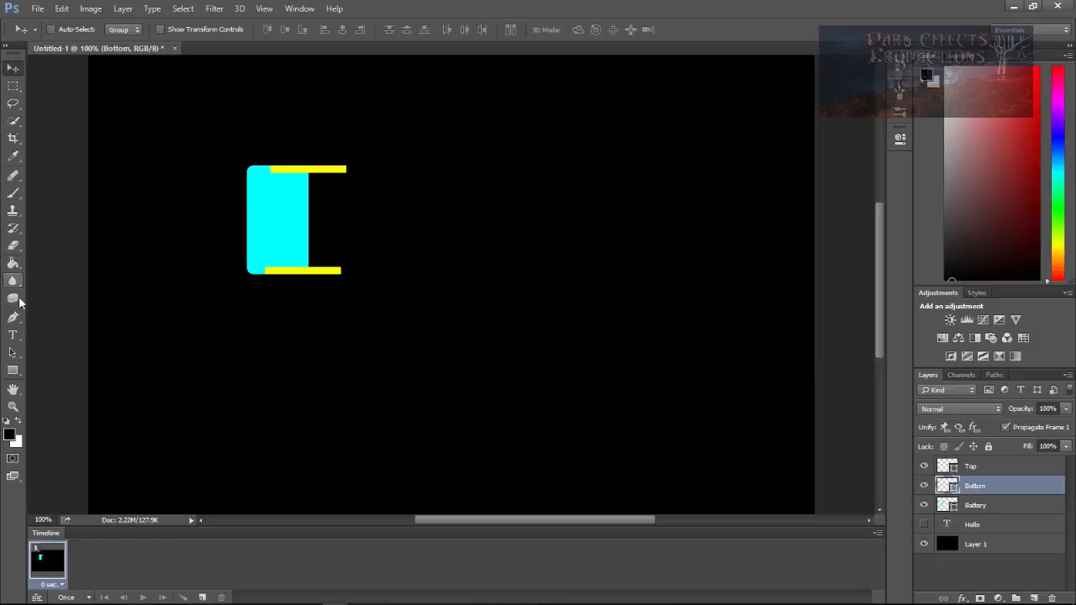
# - Add a white "+" text on the cyan battery just below the upper yellow bar
pyautogui.click(13, 334)
pyautogui.click(270, 186)
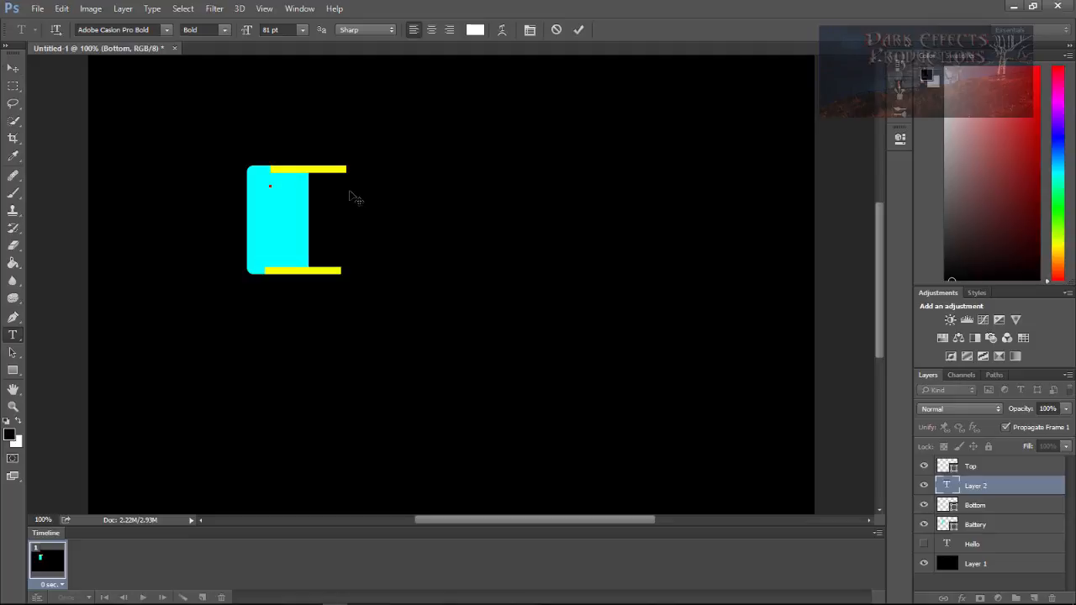
pyautogui.write('+')
pyautogui.click(13, 69)
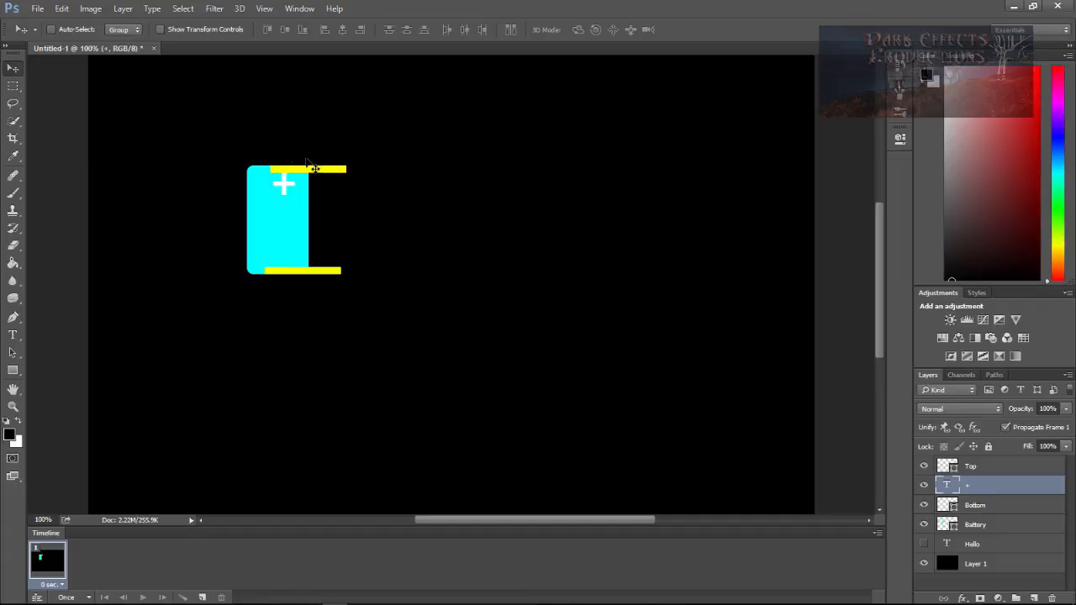
# - Duplicate the plus sign to just above the lower yellow bar and change the copied text to "-"
pyautogui.moveTo(1029, 566); pyautogui.dragTo(1034, 598)
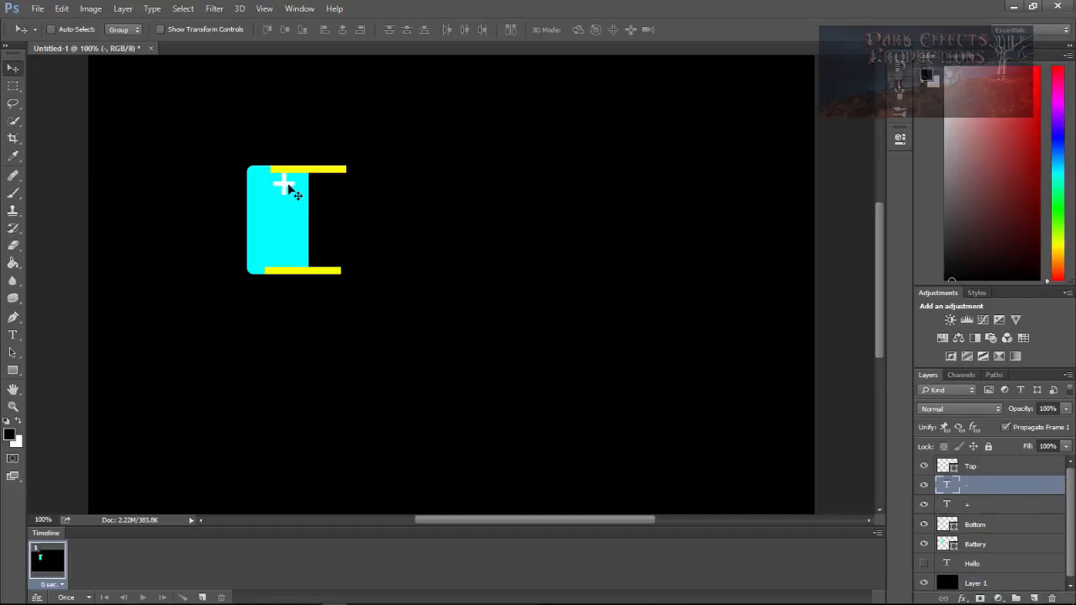
pyautogui.moveTo(286, 183); pyautogui.dragTo(284, 255)
pyautogui.press('t')
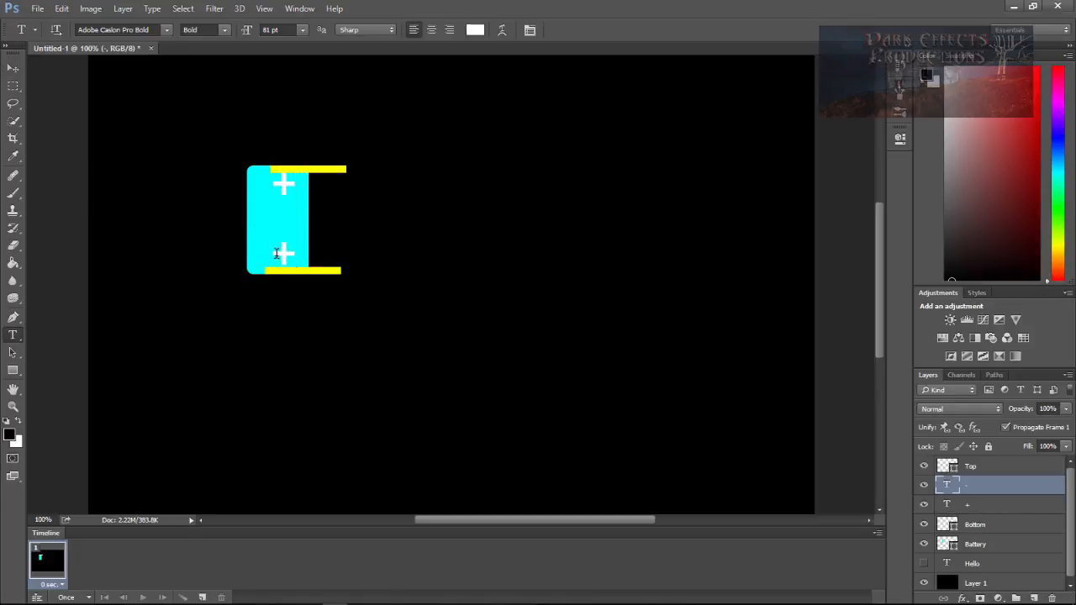
pyautogui.doubleClick(276, 253)
pyautogui.write('-')
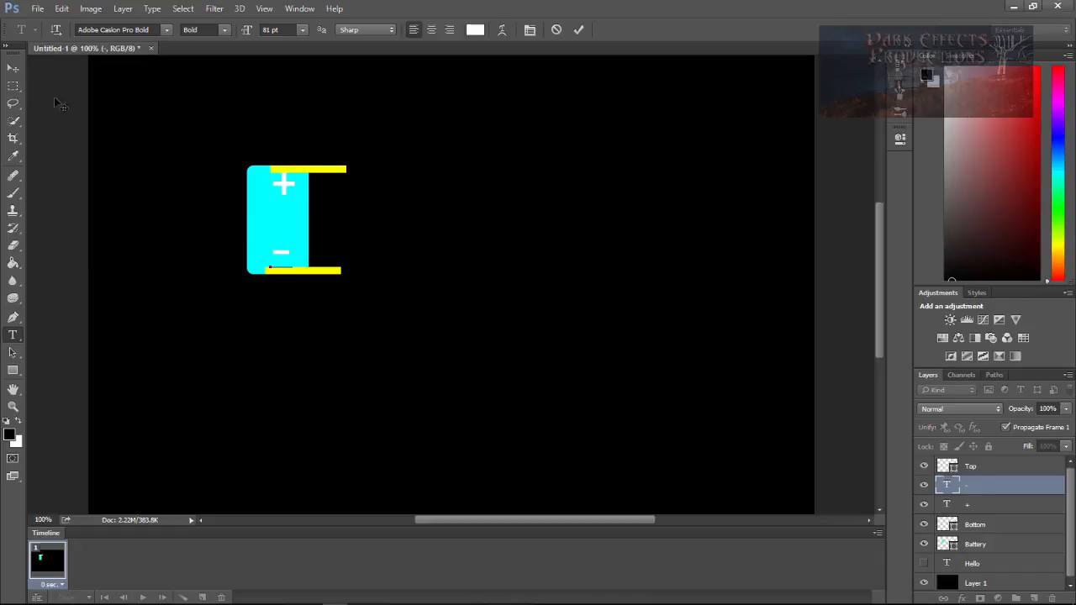
pyautogui.click(13, 67)
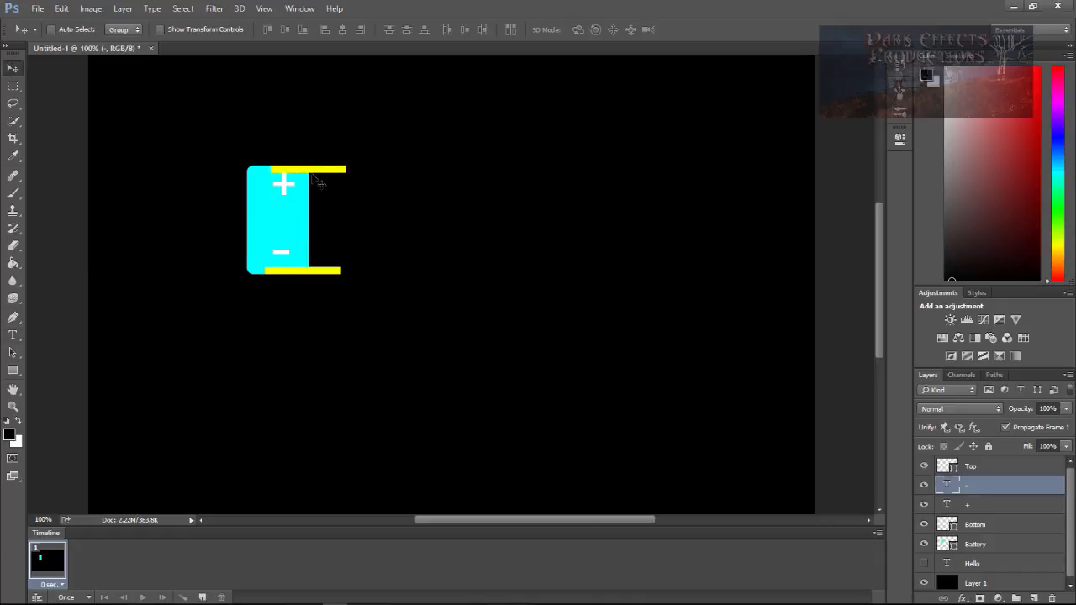
# - Move the plus and minus text layers above Top and group all five battery layers under the name Left
pyautogui.keyDown('shift'); pyautogui.click(966, 507); pyautogui.keyUp('shift')
pyautogui.moveTo(972, 485); pyautogui.dragTo(968, 464)
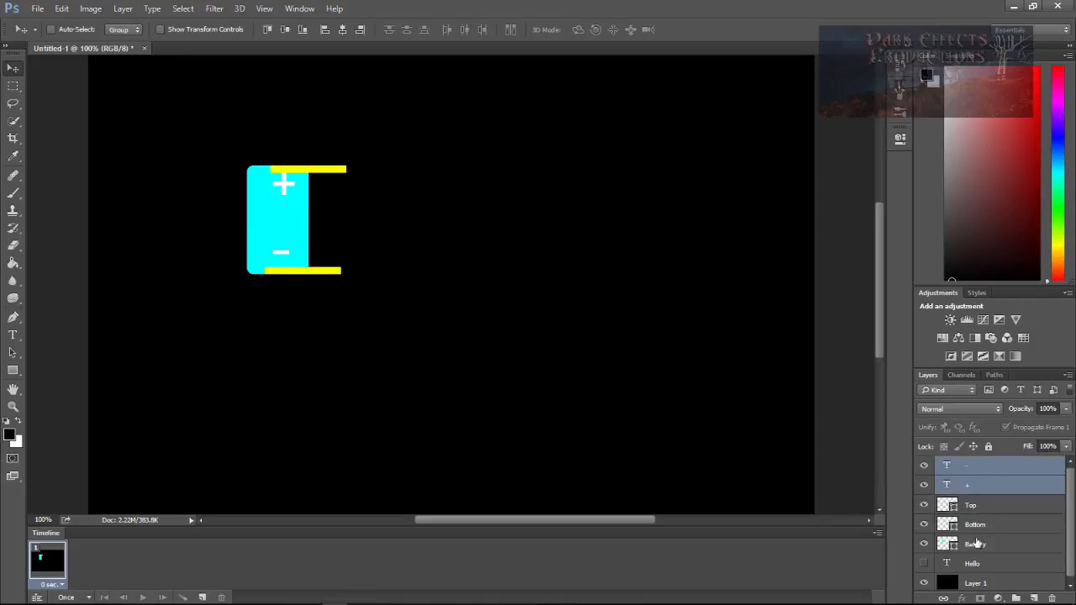
pyautogui.keyDown('shift'); pyautogui.click(976, 544); pyautogui.keyUp('shift')
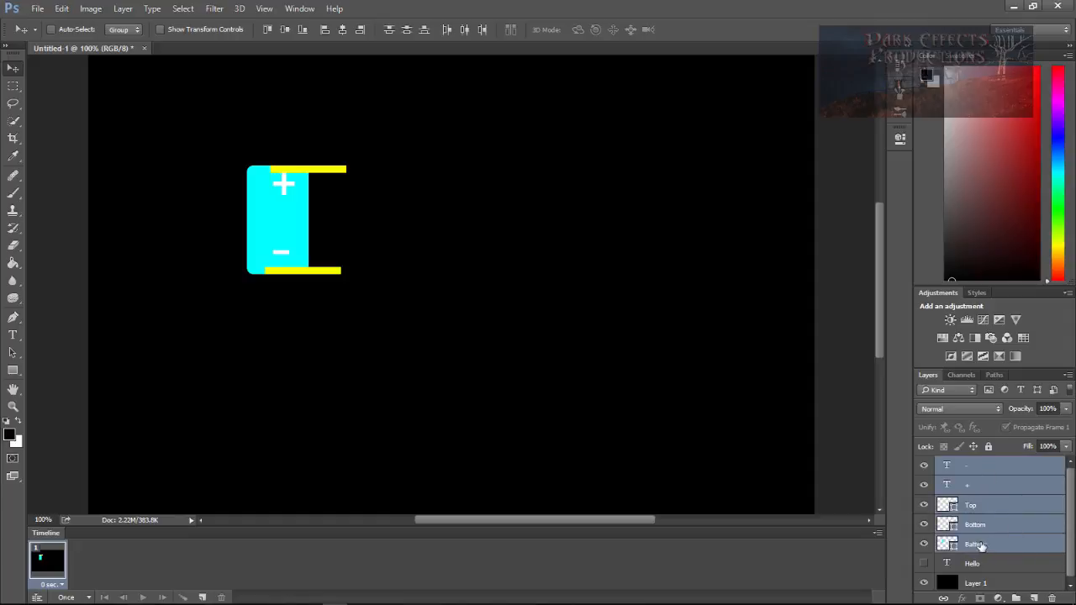
pyautogui.hotkey('ctrl', 'g')
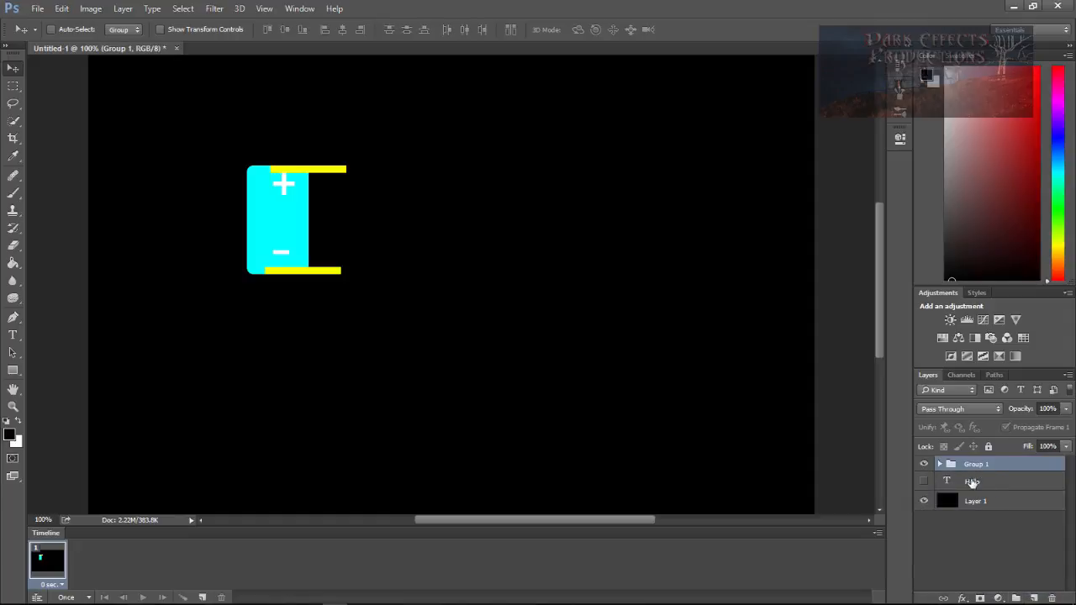
pyautogui.doubleClick(976, 464)
pyautogui.write('Left')
pyautogui.press('Return')
# - Duplicate the Left group, name the copy "right", and move it to the right of the original battery
pyautogui.moveTo(978, 469); pyautogui.dragTo(1033, 597)
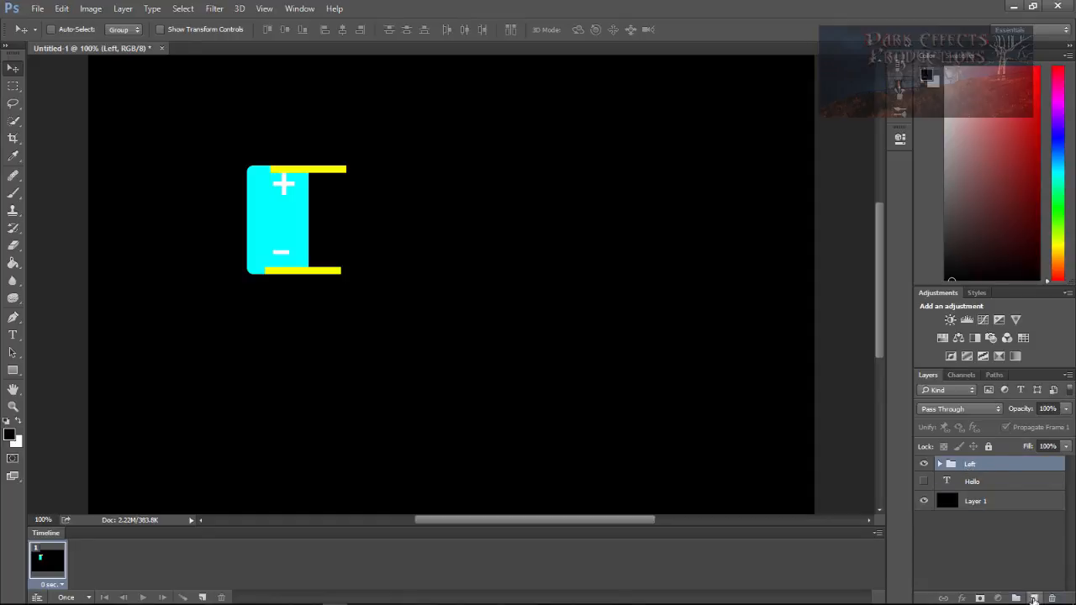
pyautogui.doubleClick(978, 465)
pyautogui.write('right')
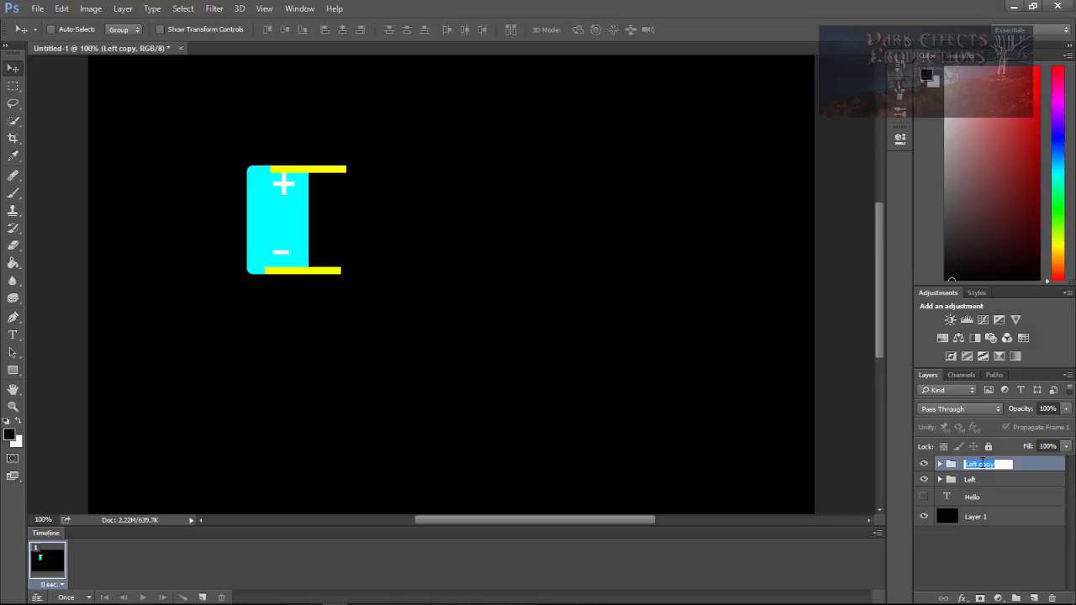
pyautogui.press('Return')
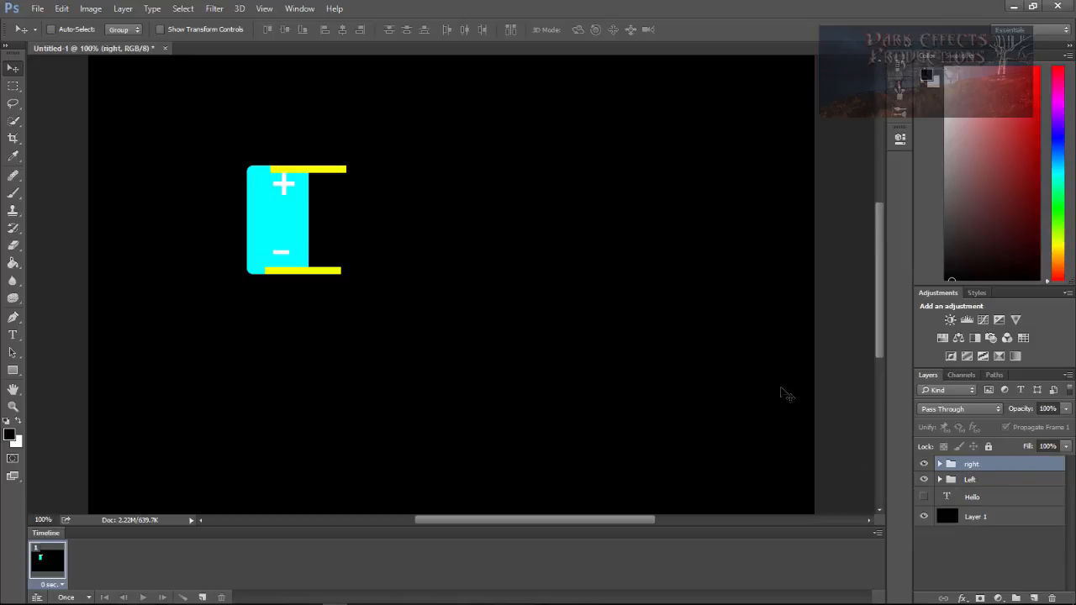
pyautogui.moveTo(286, 233); pyautogui.dragTo(479, 225)
# - Flip the right battery group in both directions with Free Transform, to -100% width and -100% height
pyautogui.click(62, 10)
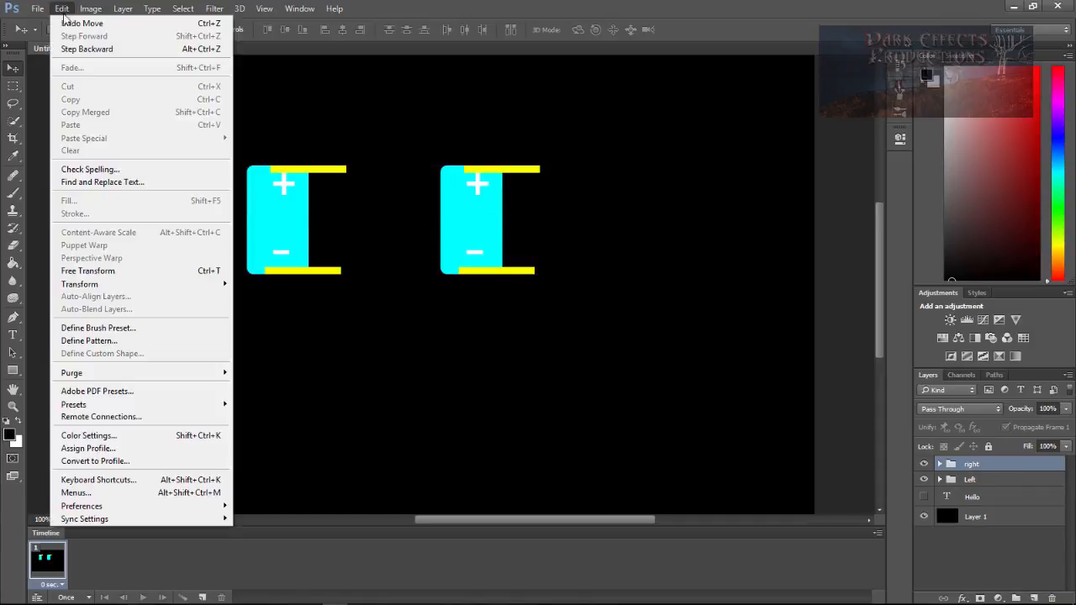
pyautogui.click(107, 271)
pyautogui.moveTo(563, 159); pyautogui.dragTo(423, 269)
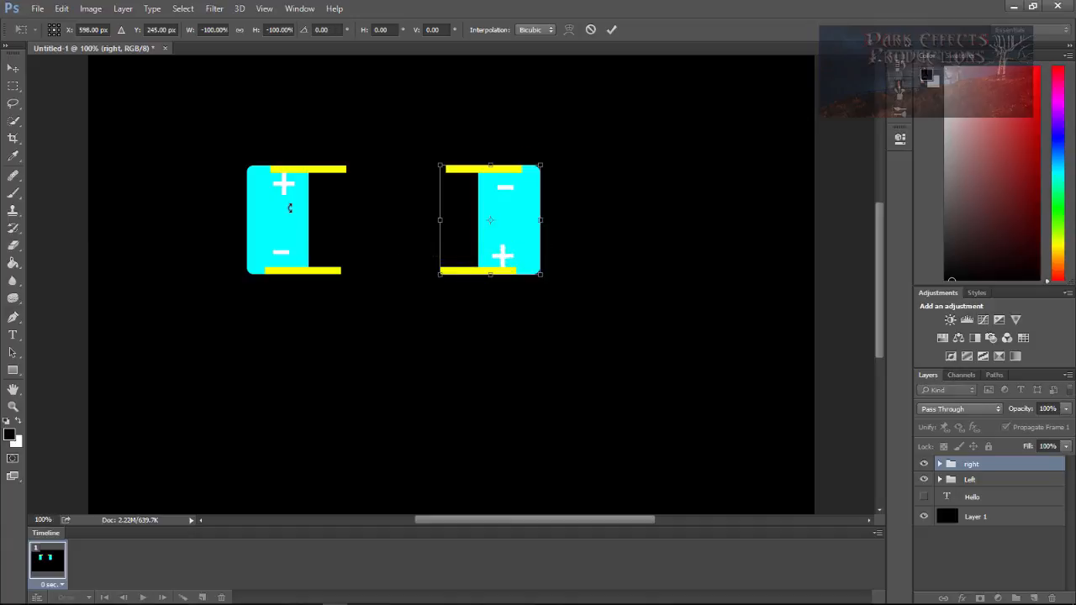
pyautogui.click(13, 68)
pyautogui.click(487, 239)
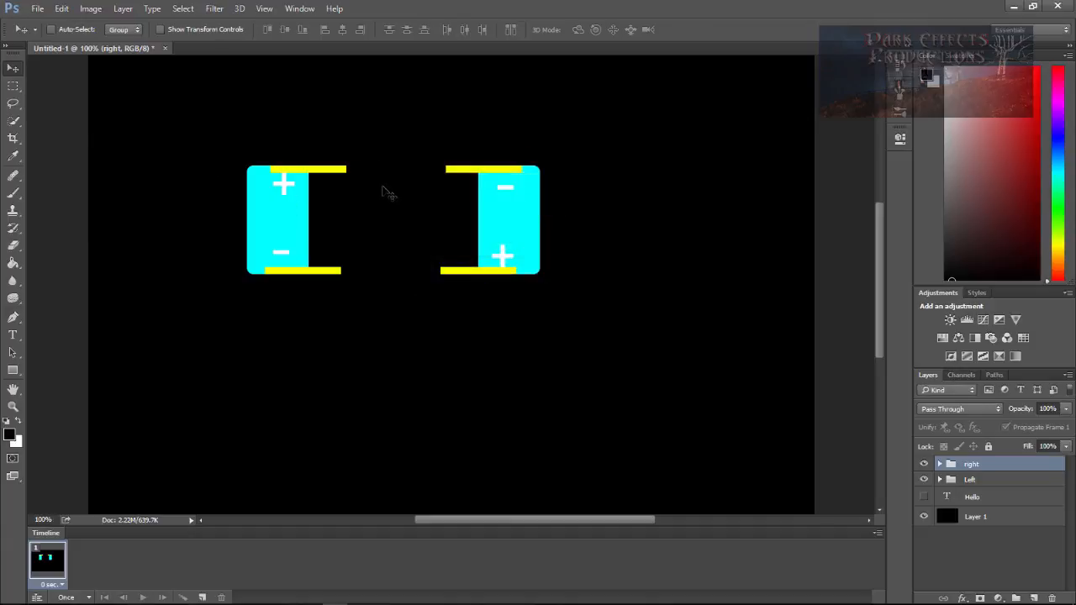
# - Select both battery groups and shift them right together towards the canvas centre, then deselect the layers
pyautogui.keyDown('ctrl'); pyautogui.click(384, 187); pyautogui.keyUp('ctrl')
pyautogui.keyDown('ctrl'); pyautogui.click(295, 252); pyautogui.keyUp('ctrl')
pyautogui.keyDown('ctrl'); pyautogui.keyDown('shift'); pyautogui.click(505, 252); pyautogui.keyUp('shift'); pyautogui.keyUp('ctrl')
pyautogui.moveTo(392, 303); pyautogui.dragTo(467, 305)
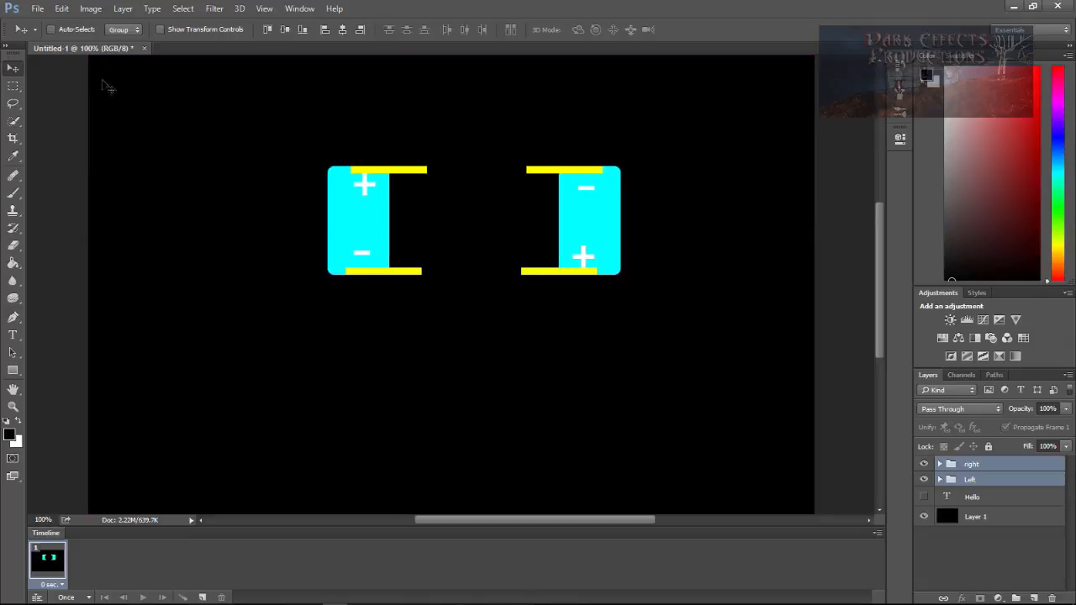
pyautogui.click(994, 574)
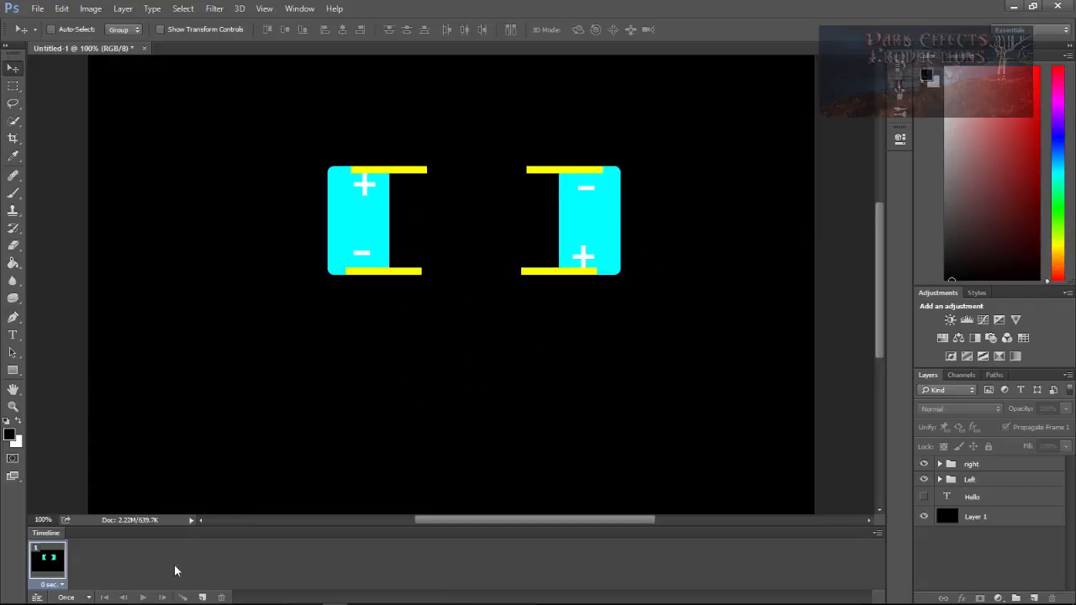
# - Set the first frame's delay to 2.0 seconds and duplicate it as frame 2
pyautogui.click(60, 586)
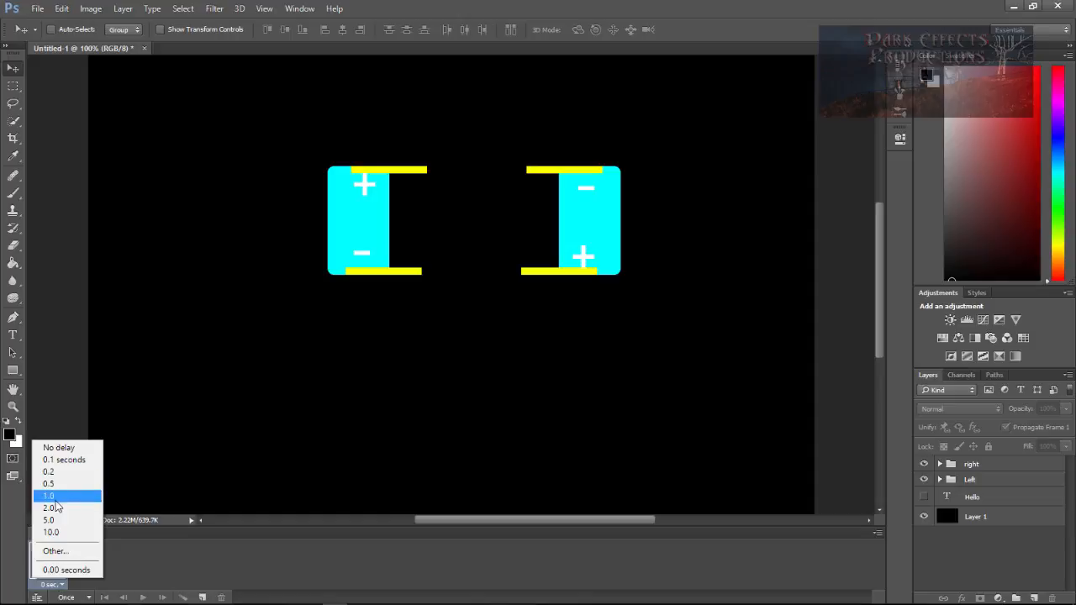
pyautogui.click(76, 509)
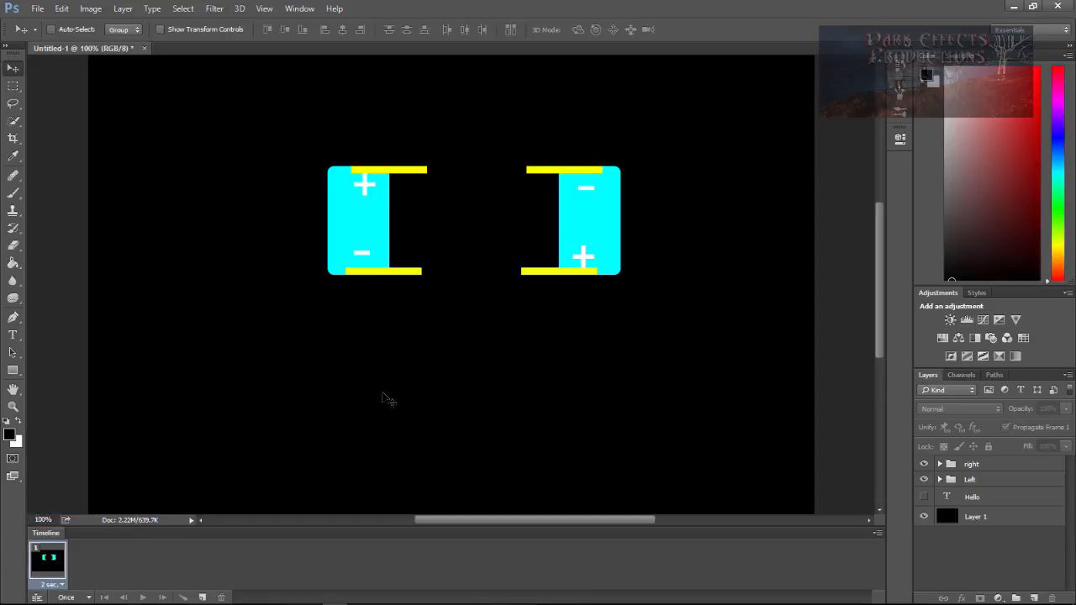
pyautogui.click(202, 597)
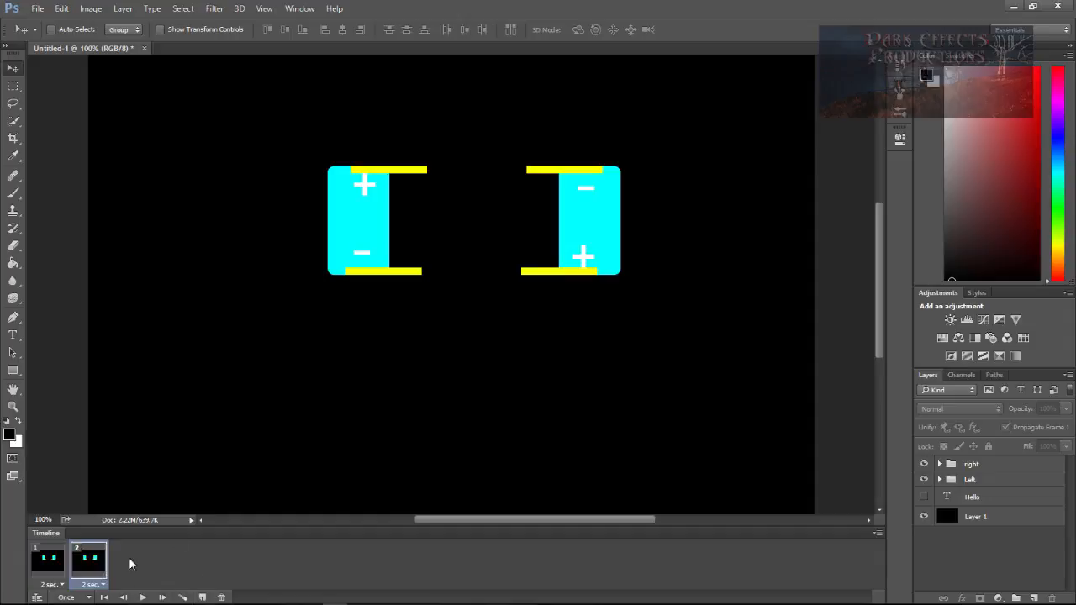
# - Add the white caption "Bend Bottoms Down" and position it centrally below the two batteries
pyautogui.click(13, 336)
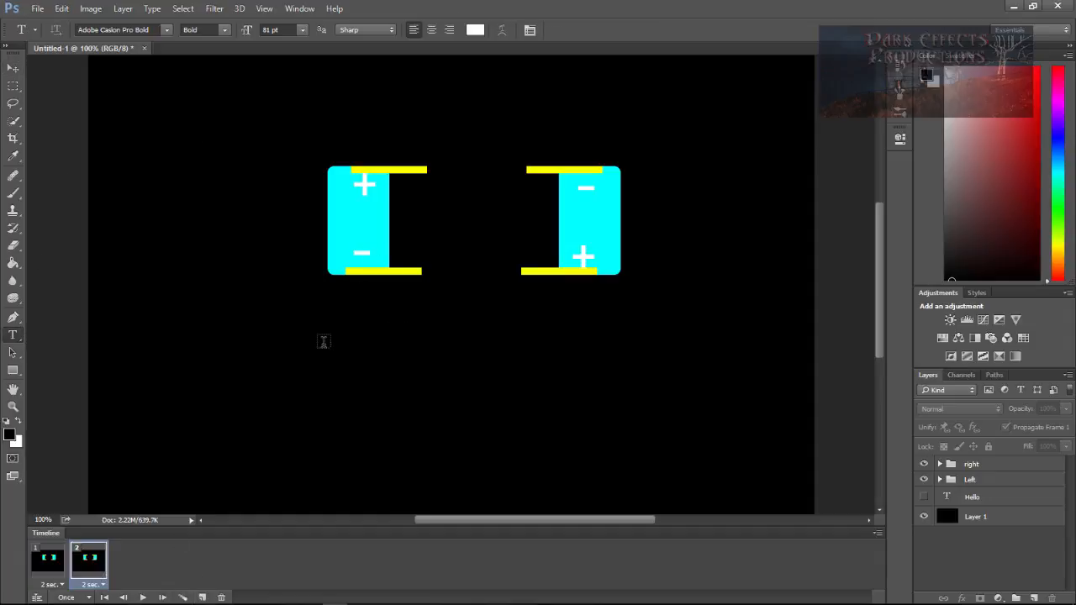
pyautogui.click(277, 398)
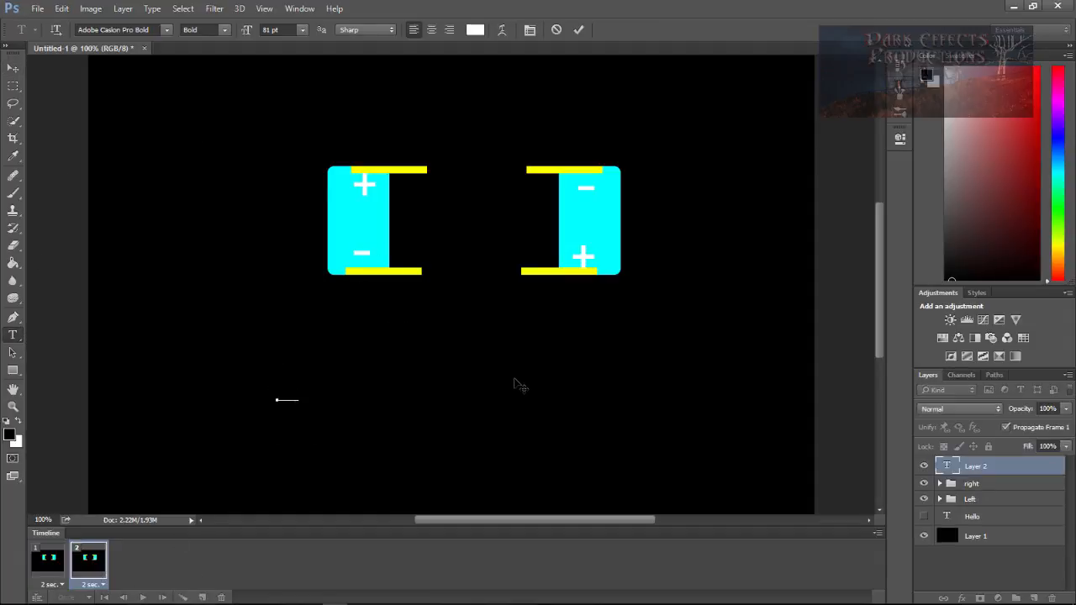
pyautogui.write('Bend Bottoms D')
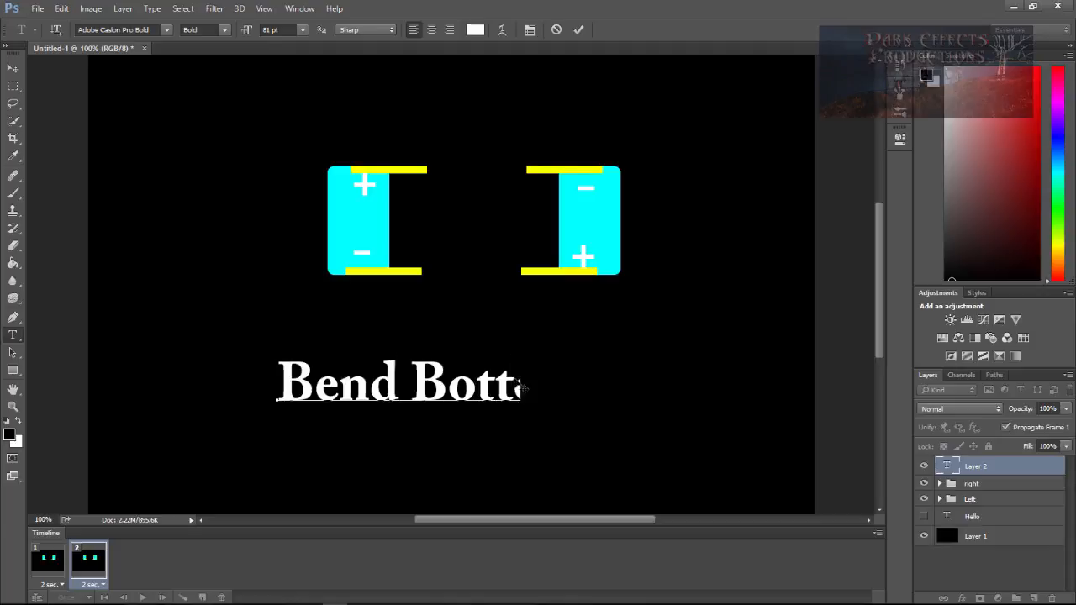
pyautogui.write('own')
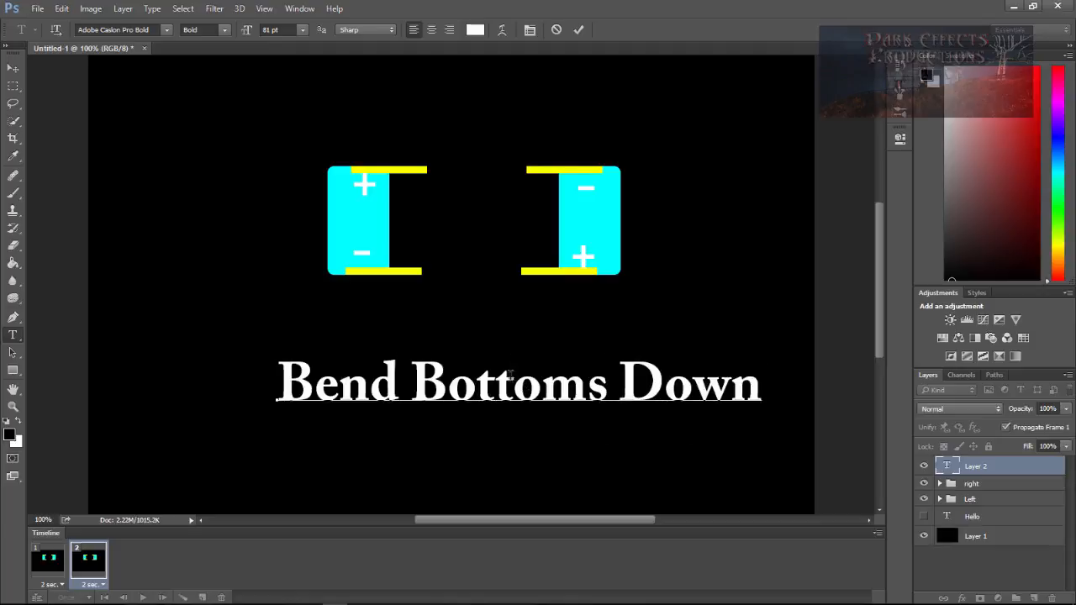
pyautogui.click(12, 68)
pyautogui.moveTo(555, 400); pyautogui.dragTo(525, 417)
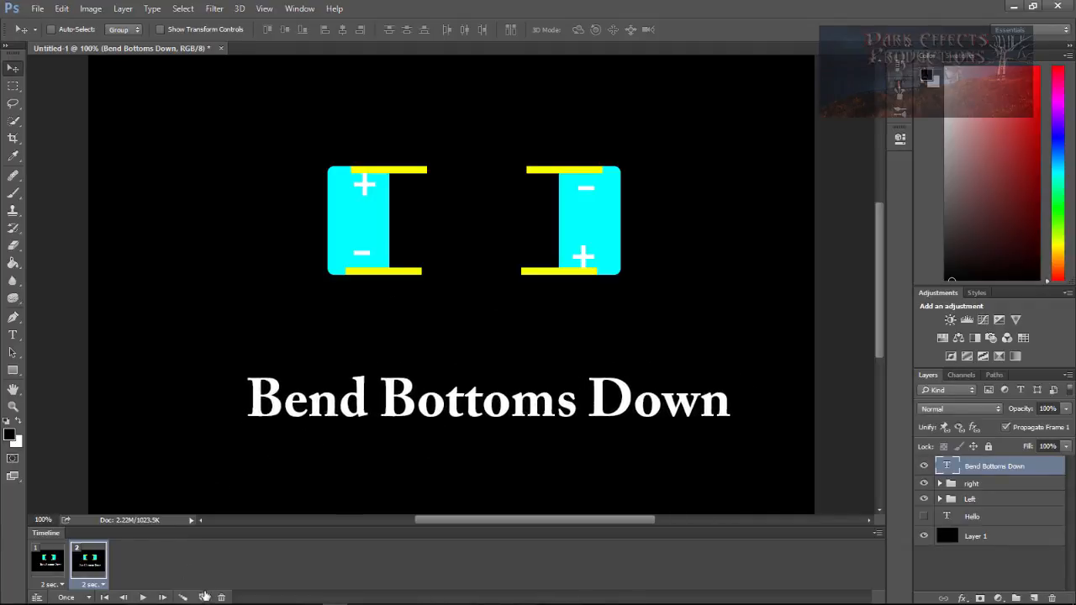
# - Hide the Bend Bottoms Down layer in frame 1 and check both frames, ending on frame 2
pyautogui.click(46, 571)
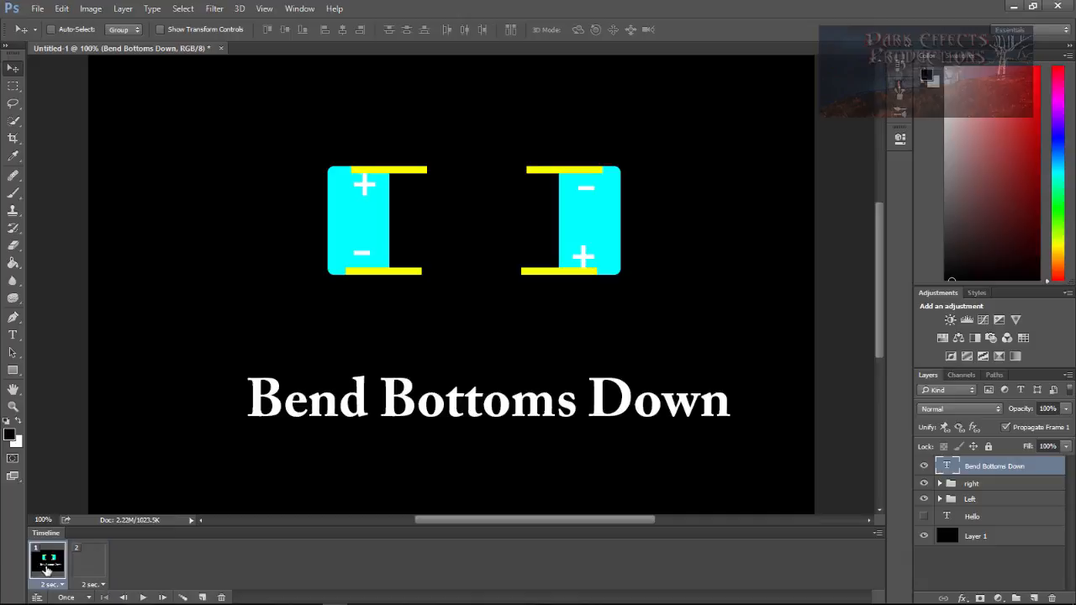
pyautogui.click(924, 466)
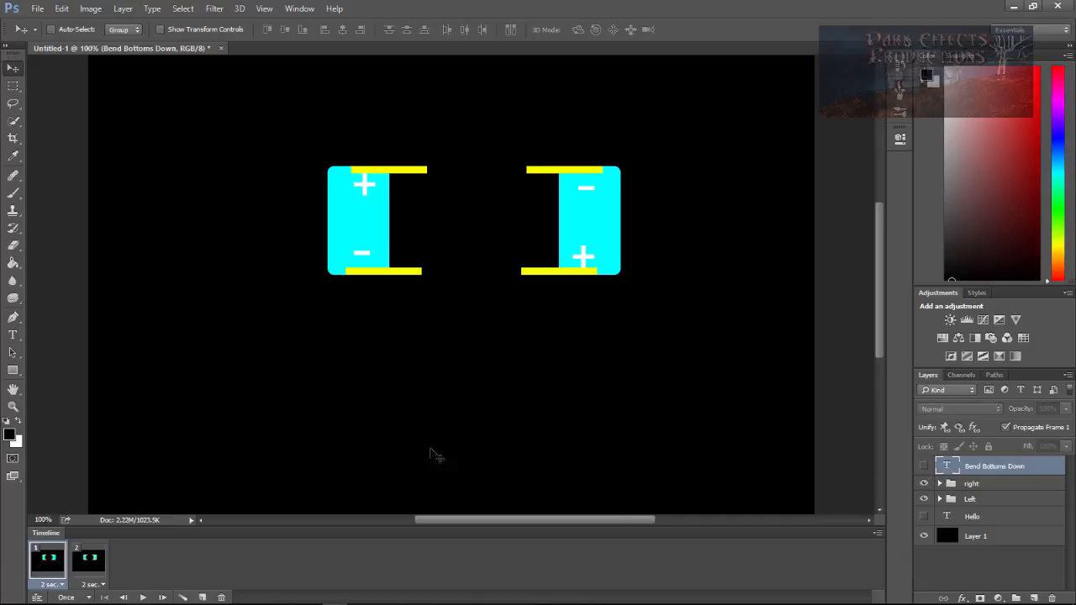
pyautogui.click(88, 568)
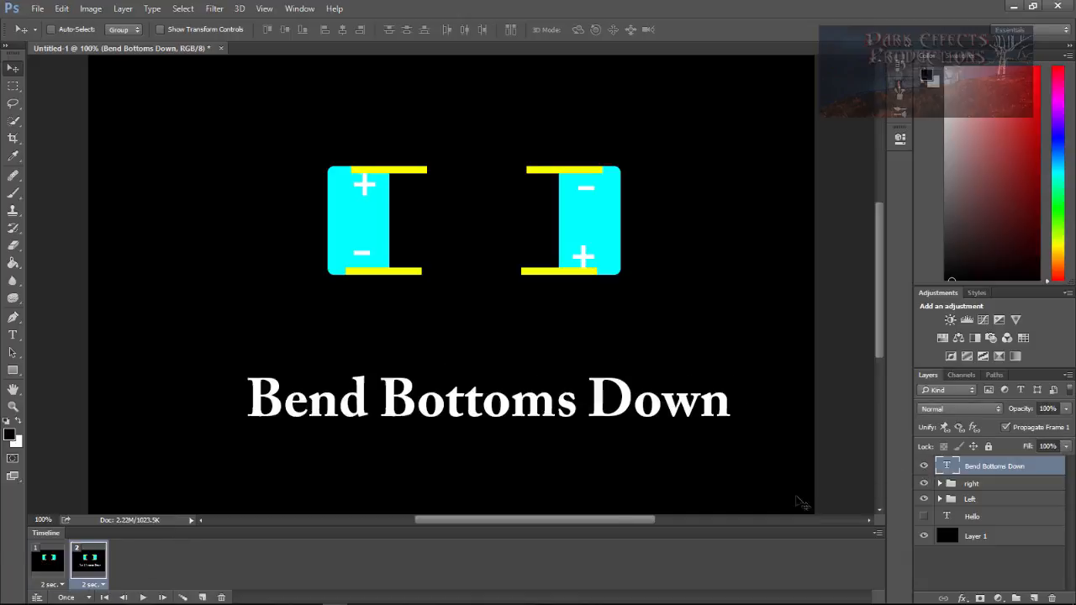
pyautogui.click(48, 568)
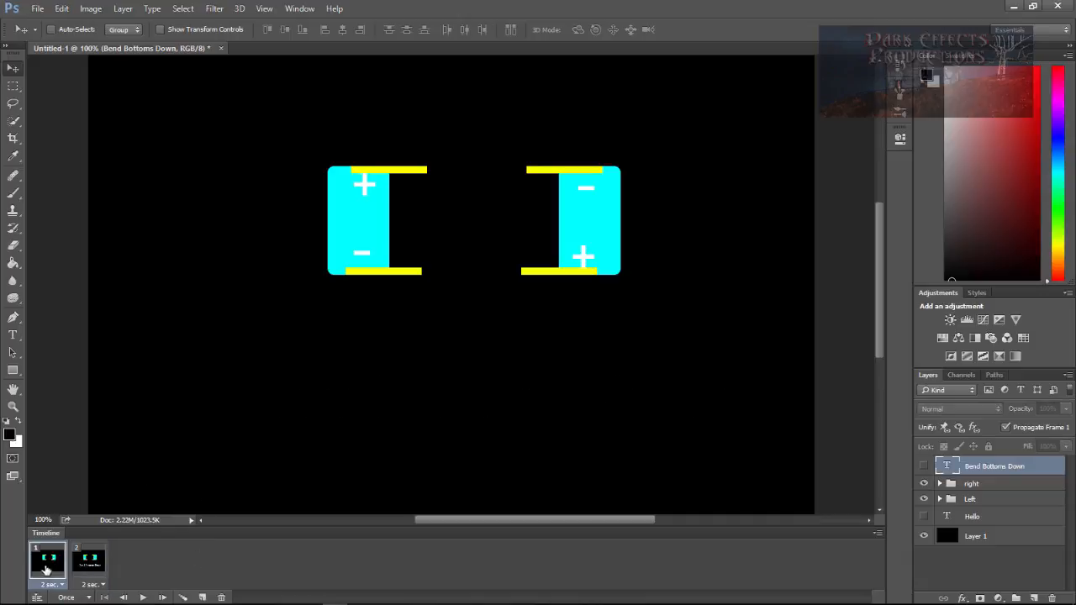
pyautogui.click(89, 568)
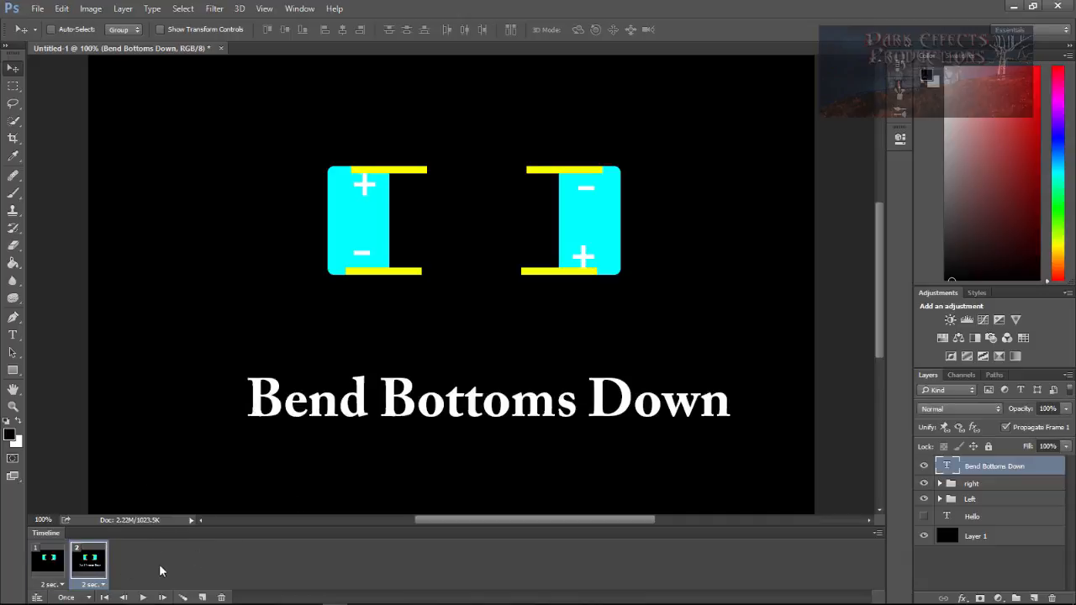
# - Add frame 3 as a copy of frame 2, duplicate the Left group's Bottom layer, and hide the original Bottom layer in it
pyautogui.click(202, 597)
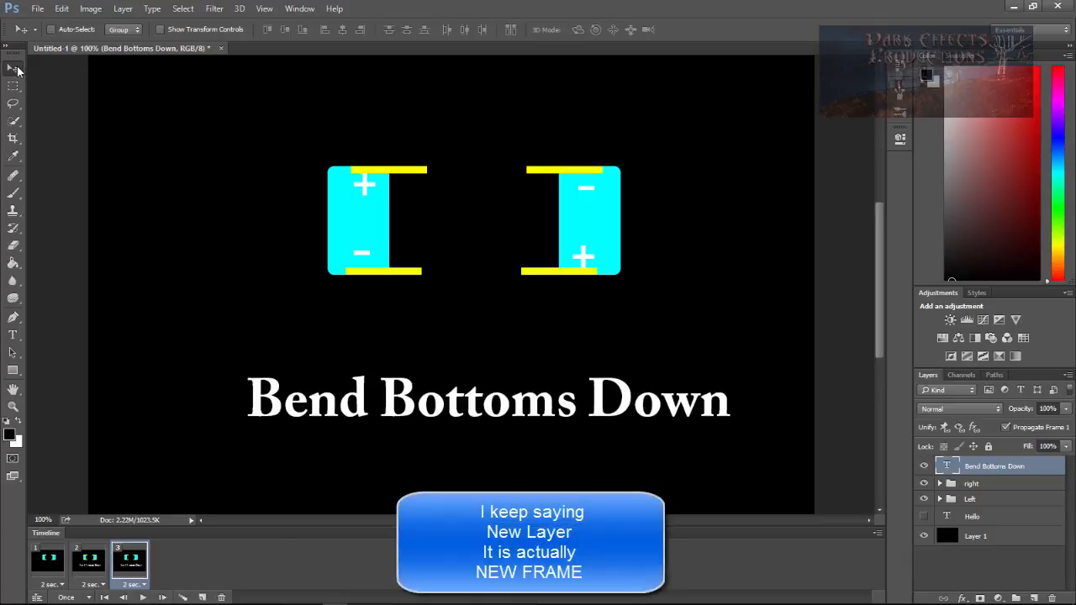
pyautogui.click(940, 498)
pyautogui.scroll(-2, 988, 523)
pyautogui.click(986, 523)
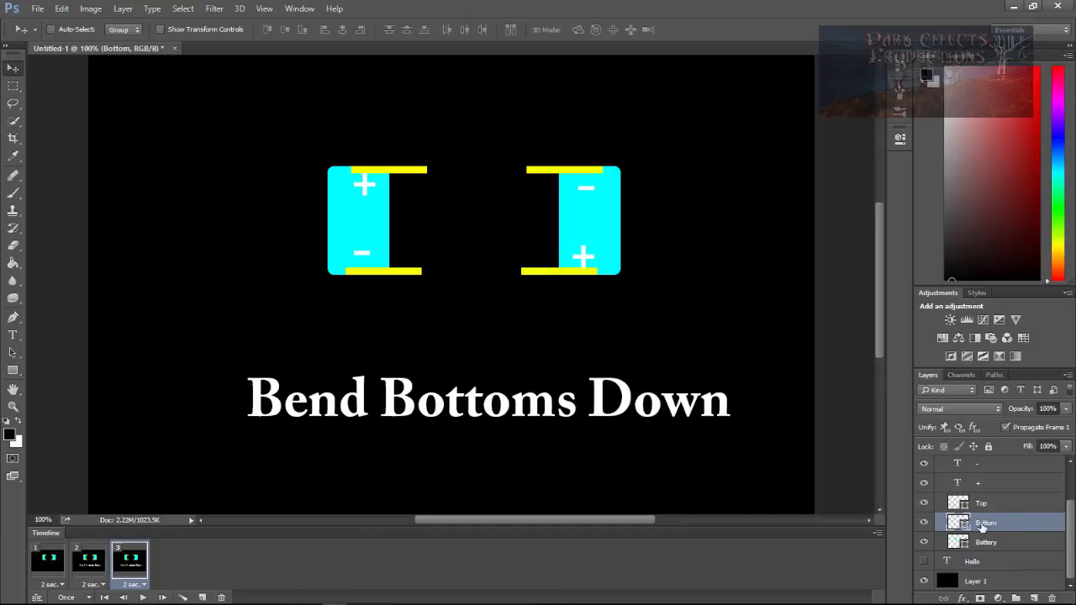
pyautogui.hotkey('ctrl', 'j')
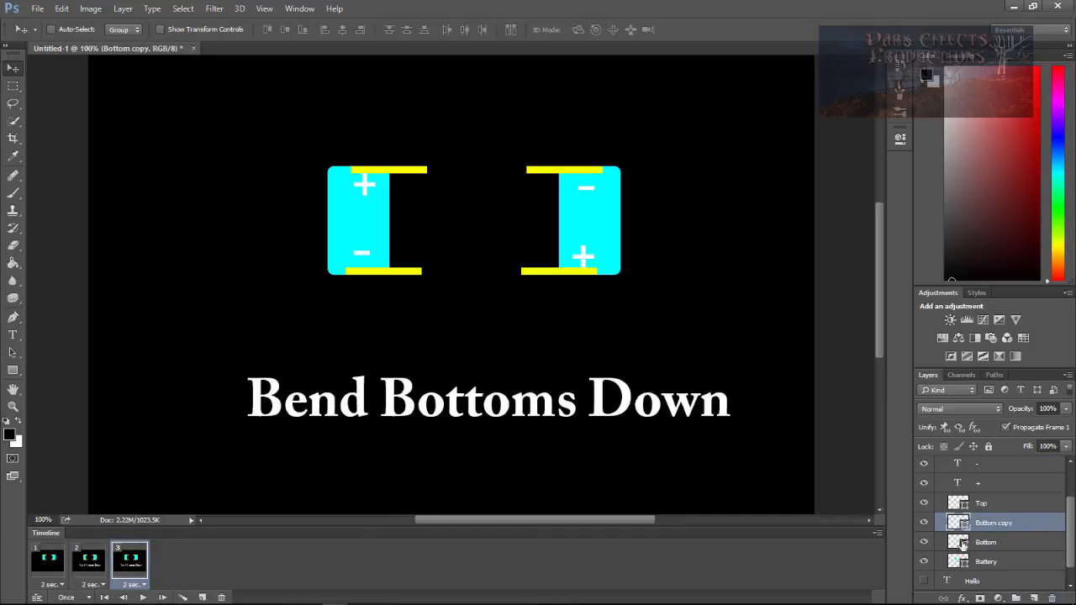
pyautogui.click(923, 542)
# - Rotate Bottom copy about 90 degrees to vertical, place it across the left battery's lower outer corner, and apply the transformation
pyautogui.click(61, 10)
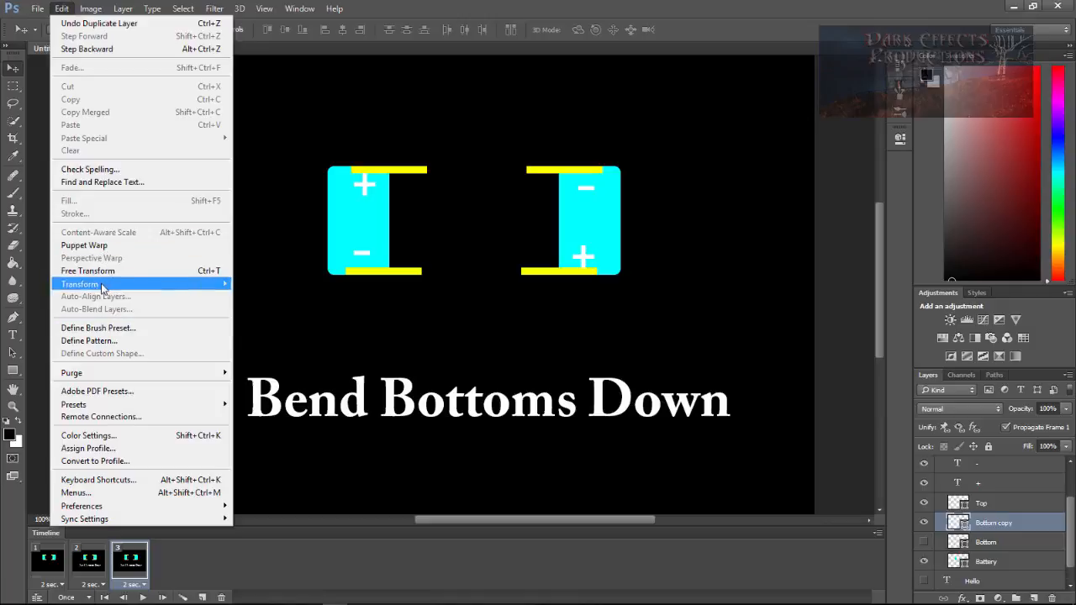
pyautogui.moveTo(102, 287)
pyautogui.click(253, 302)
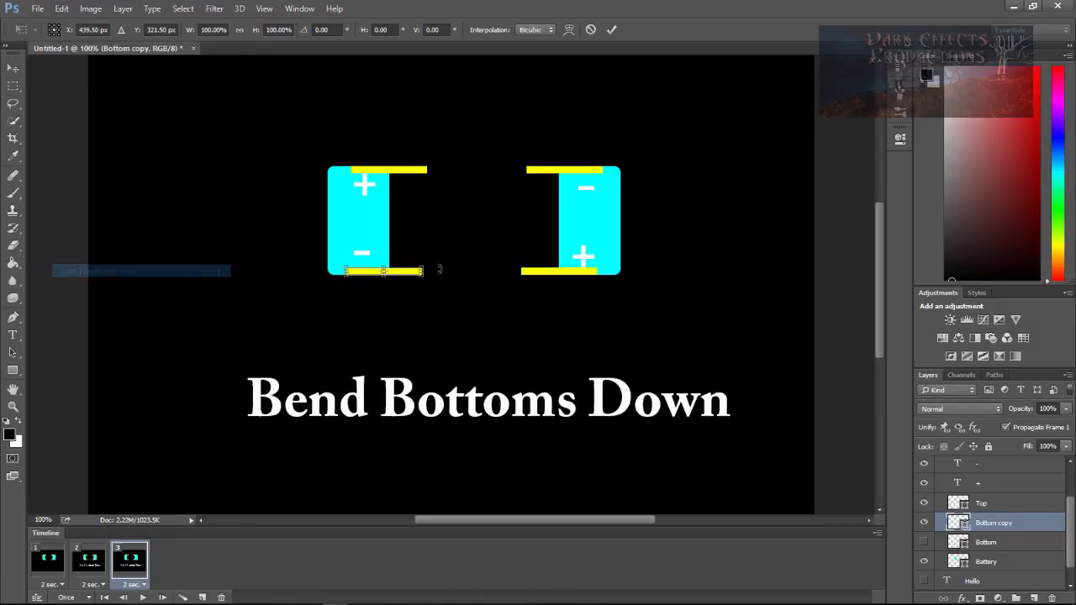
pyautogui.moveTo(428, 275); pyautogui.dragTo(348, 286)
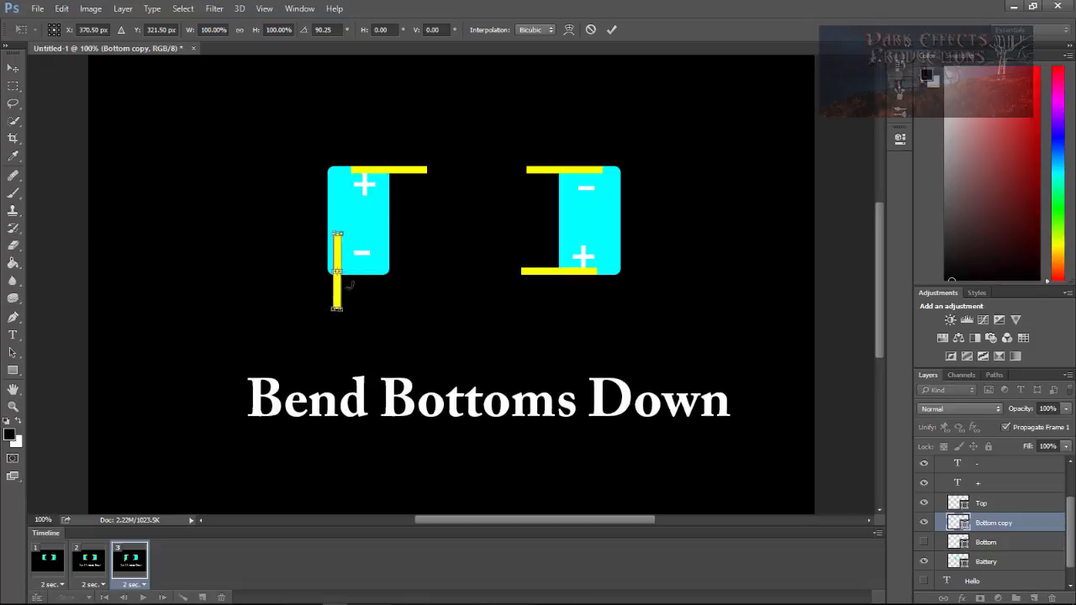
pyautogui.click(13, 67)
pyautogui.click(486, 238)
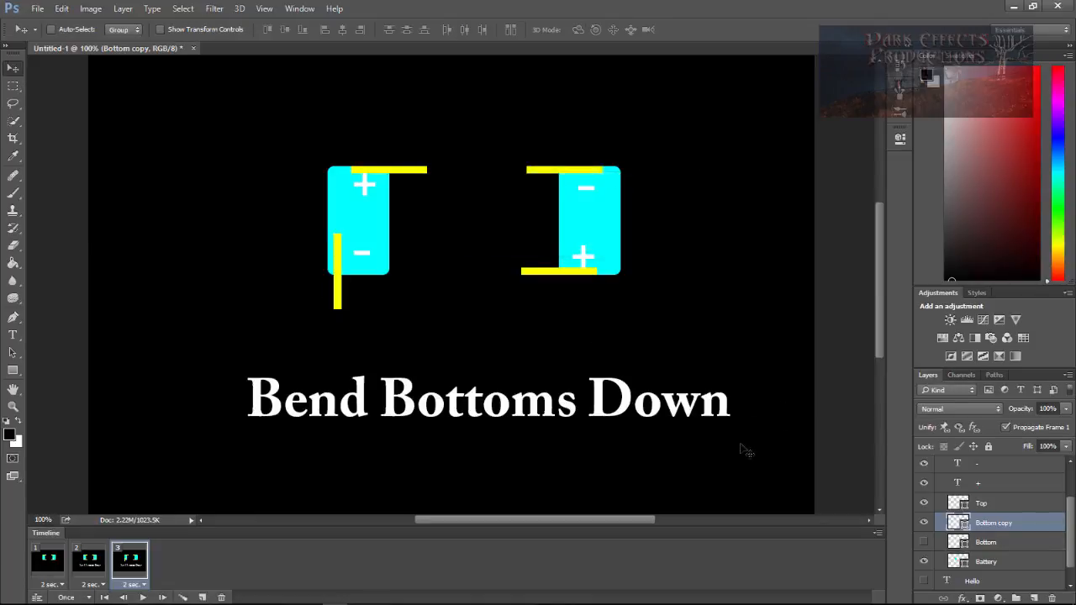
# - Hide the Bottom copy layer in frames 1 and 2 and check all three frames, ending on frame 3
pyautogui.click(88, 561)
pyautogui.keyDown('shift'); pyautogui.click(50, 563); pyautogui.keyUp('shift')
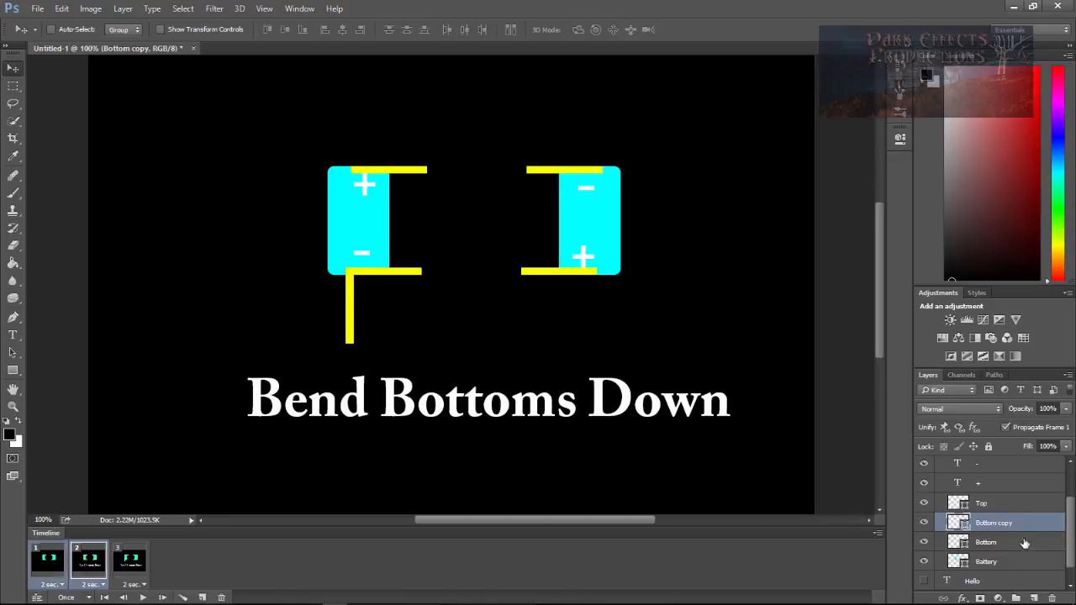
pyautogui.click(924, 523)
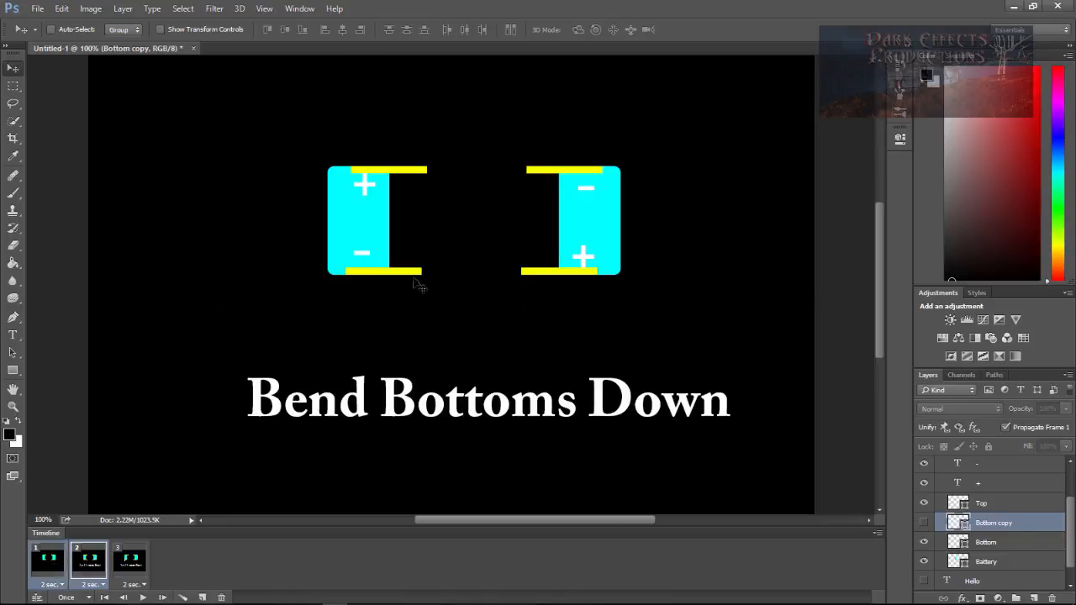
pyautogui.click(121, 570)
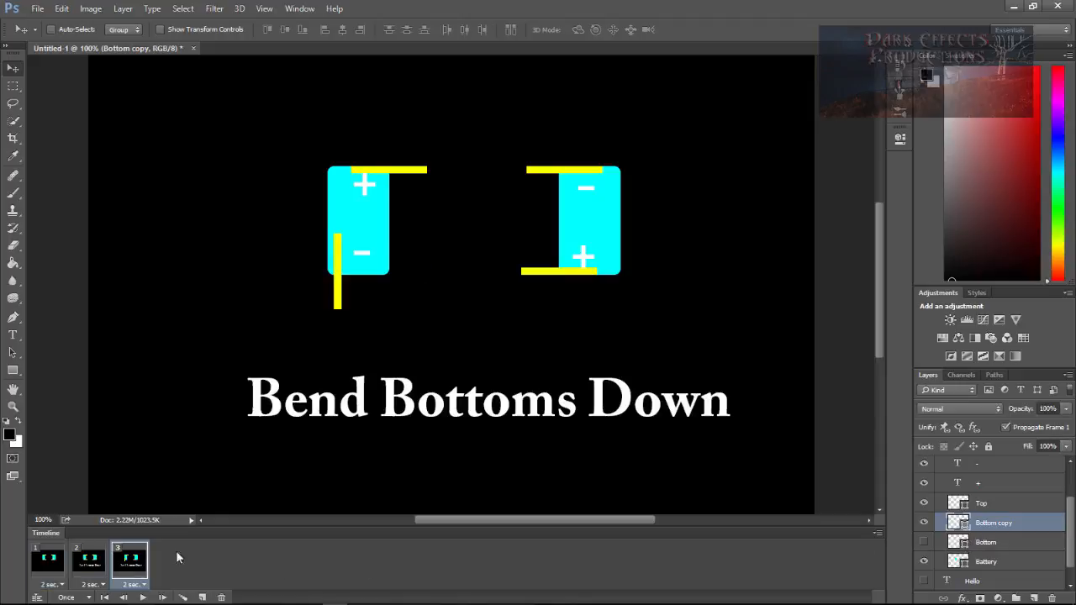
pyautogui.click(92, 564)
pyautogui.click(51, 565)
pyautogui.click(89, 563)
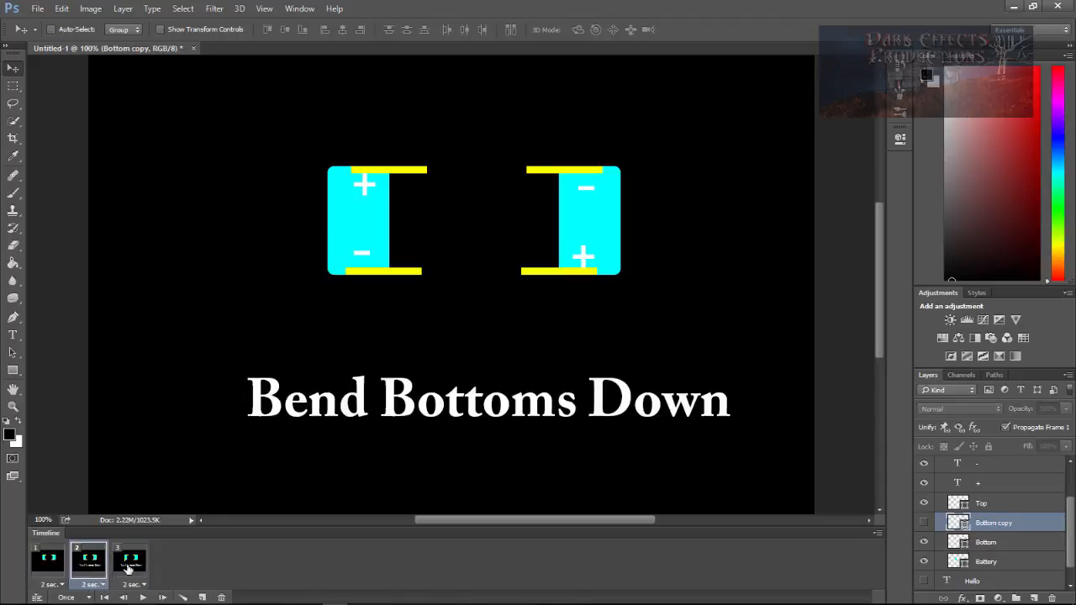
pyautogui.click(128, 569)
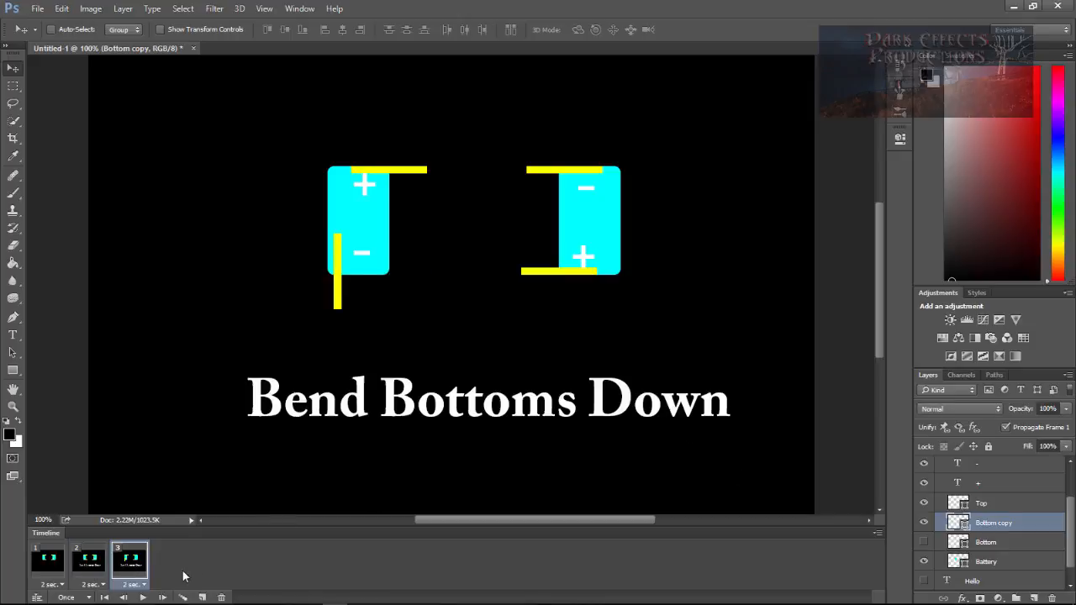
# - Duplicate frame 3 as frame 4 and identify the lower contact's layer in the right group by toggling its visibility
pyautogui.click(202, 598)
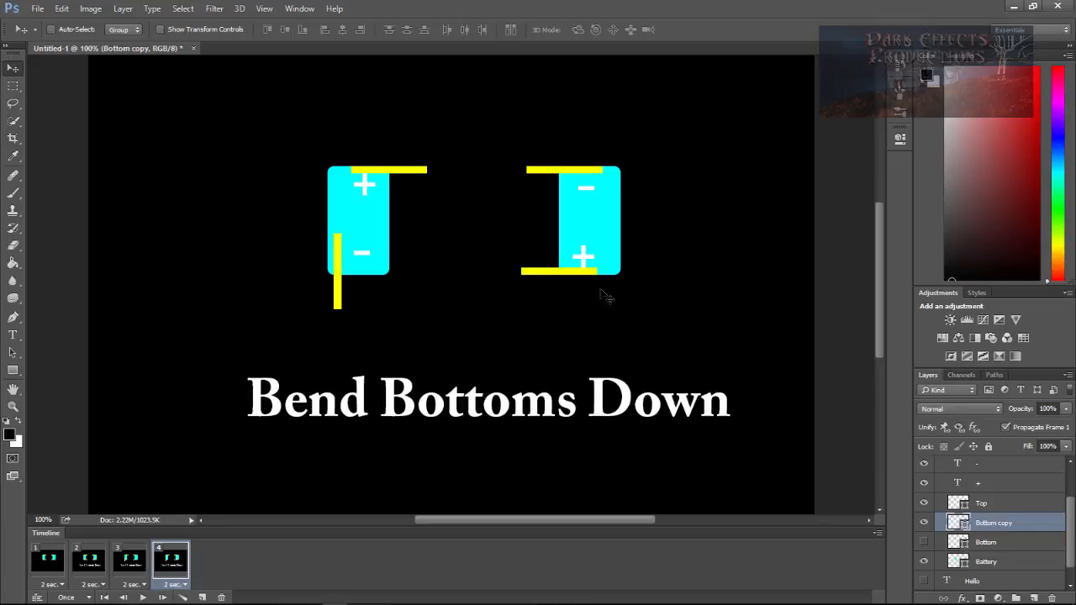
pyautogui.scroll(3, 1047, 531)
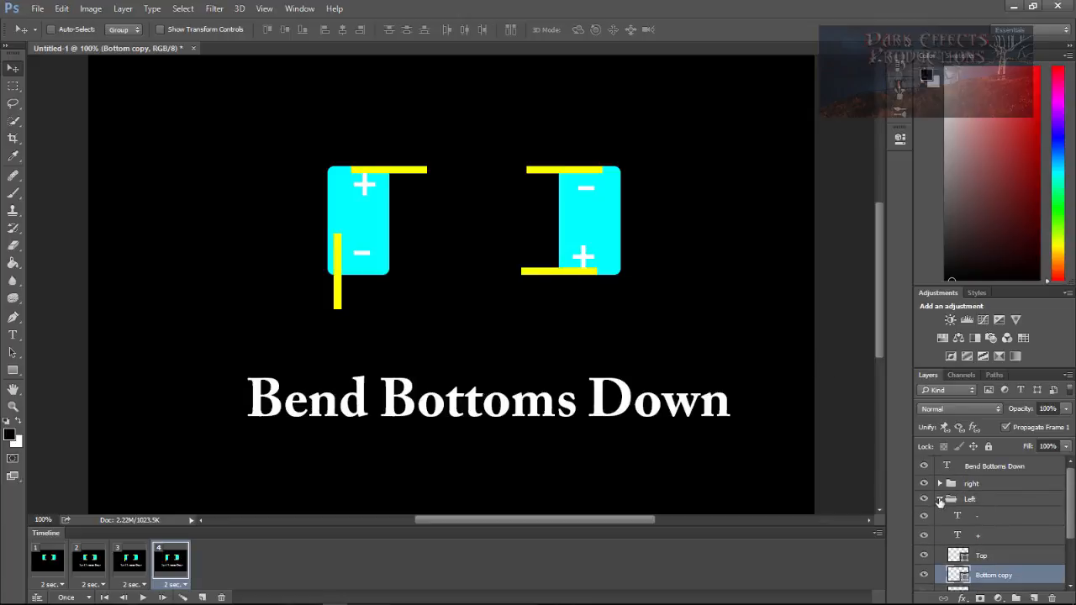
pyautogui.click(940, 499)
pyautogui.click(940, 484)
pyautogui.moveTo(1071, 510); pyautogui.dragTo(1072, 537)
pyautogui.click(982, 489)
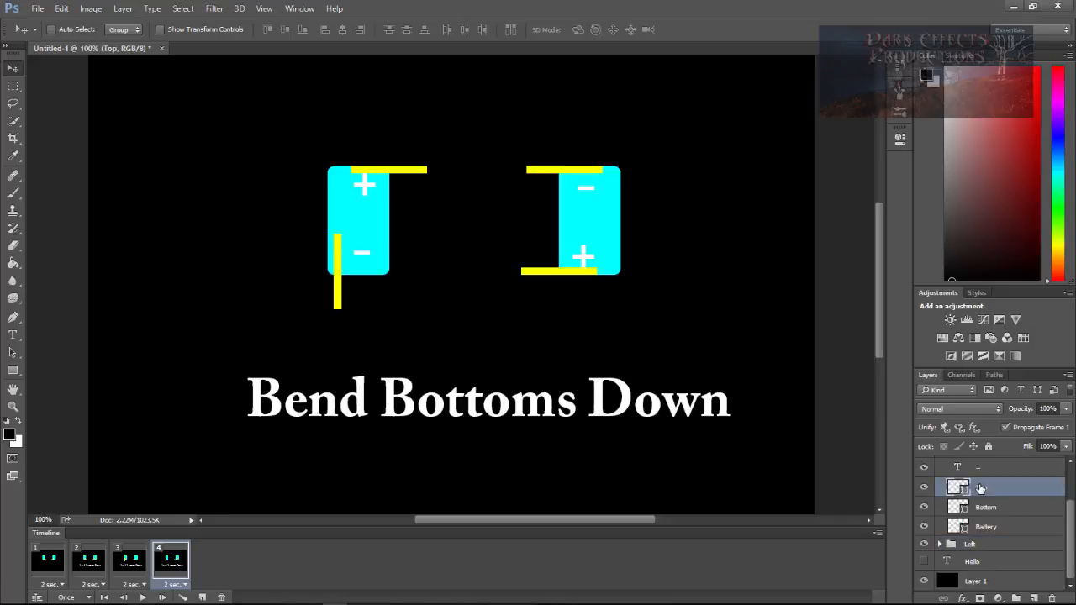
pyautogui.click(925, 489)
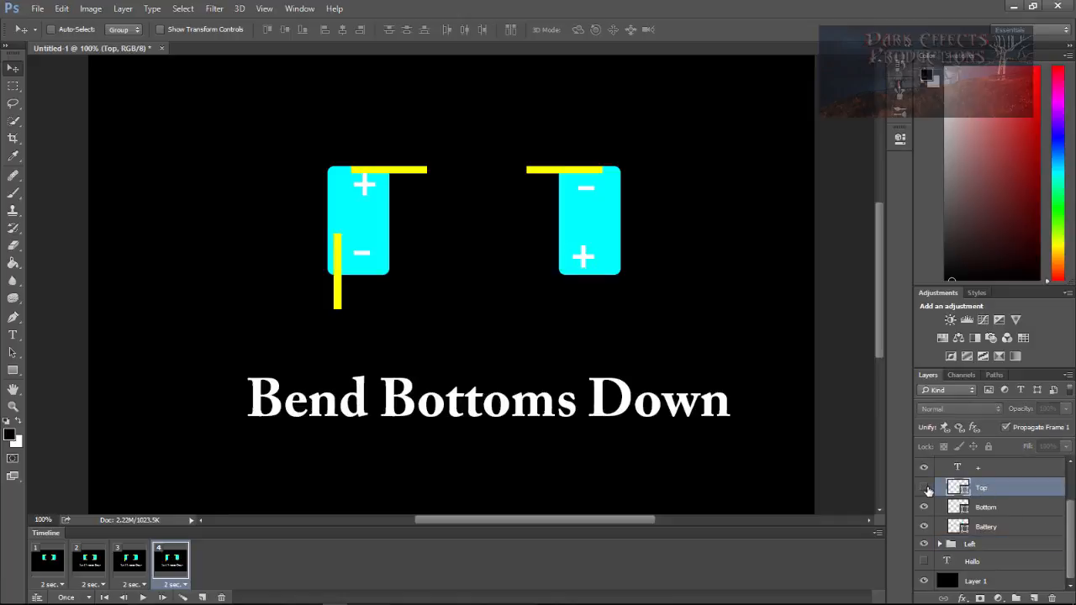
pyautogui.click(925, 489)
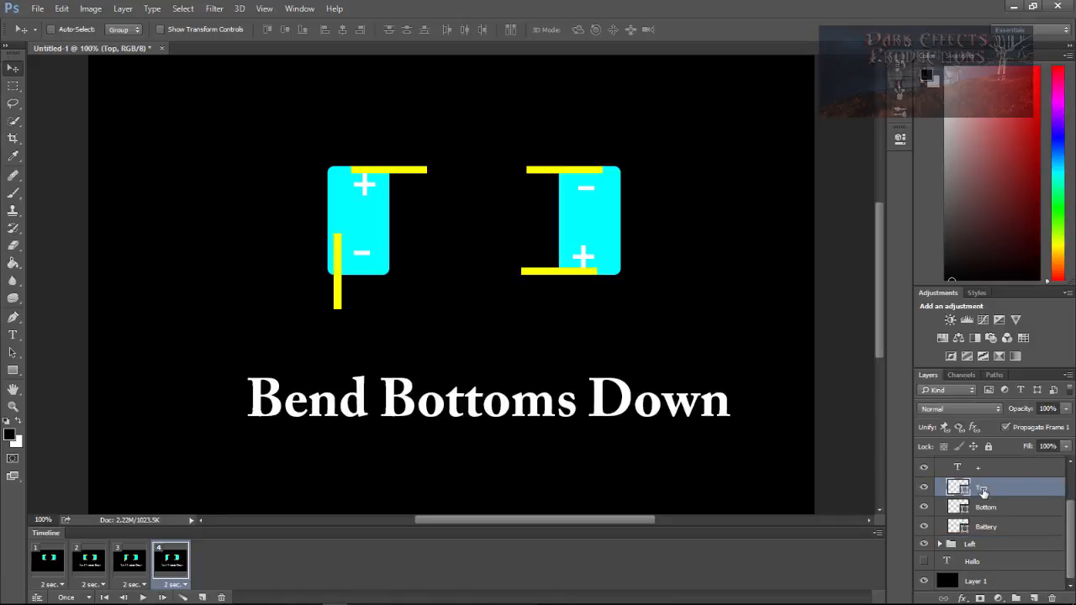
# - Swap the names of the right group's Top and Bottom layers to match the contacts, and move Top above Bottom
pyautogui.doubleClick(983, 491)
pyautogui.write('Bottom')
pyautogui.press('Return')
pyautogui.doubleClick(986, 507)
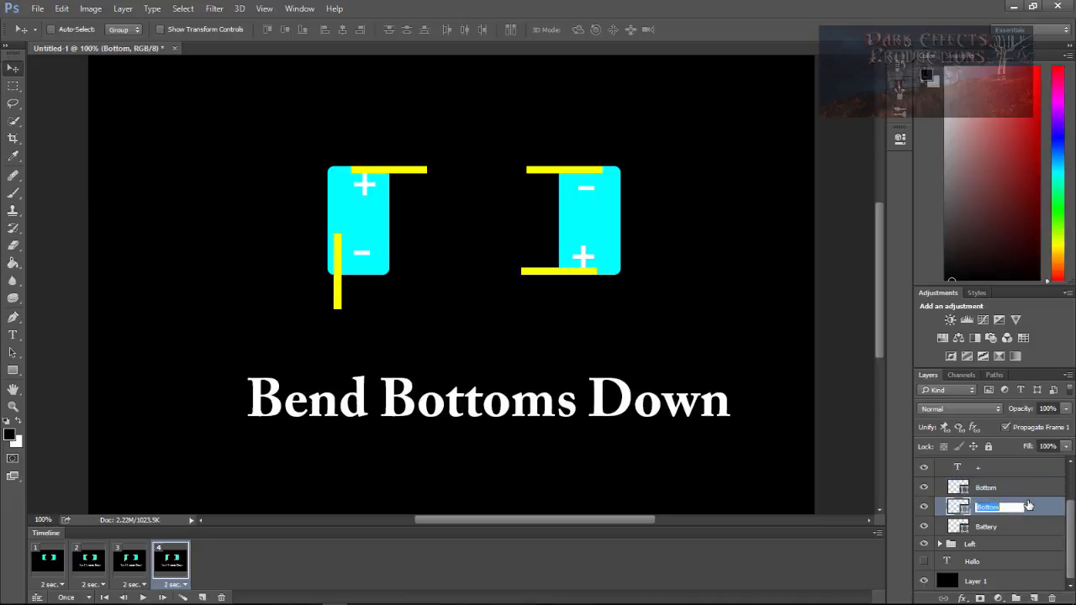
pyautogui.write('Top')
pyautogui.press('Return')
pyautogui.moveTo(979, 511); pyautogui.dragTo(979, 481)
# - Duplicate the right group's Bottom layer and hide the original in frame 4
pyautogui.click(984, 510)
pyautogui.moveTo(1035, 595); pyautogui.dragTo(1035, 596)
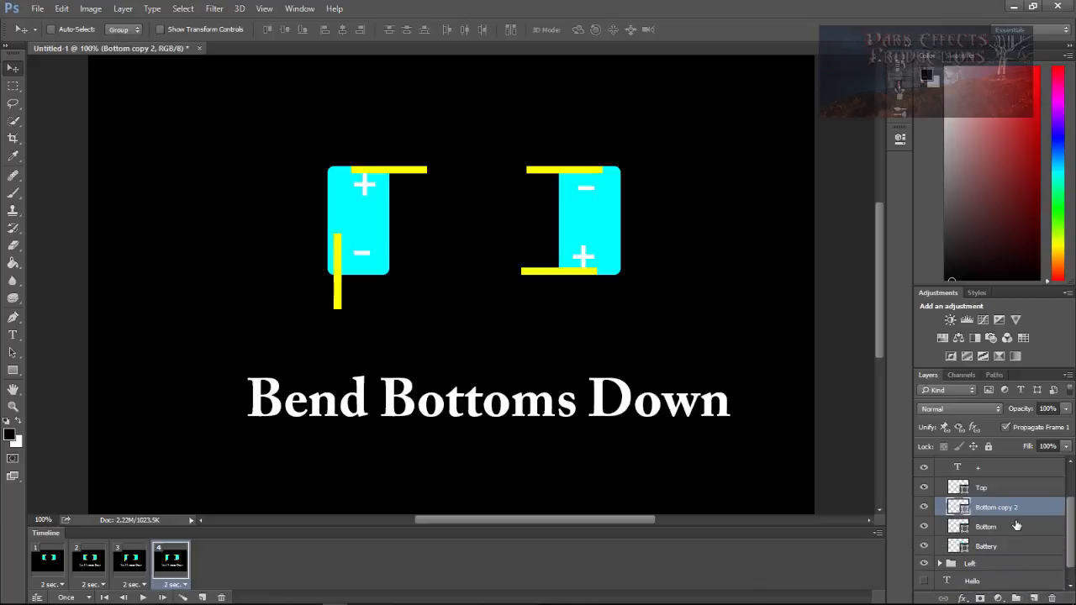
pyautogui.click(925, 527)
# - Rotate Bottom copy 2 about -90 degrees to vertical and position it across the right battery's lower outer corner
pyautogui.click(65, 8)
pyautogui.click(89, 271)
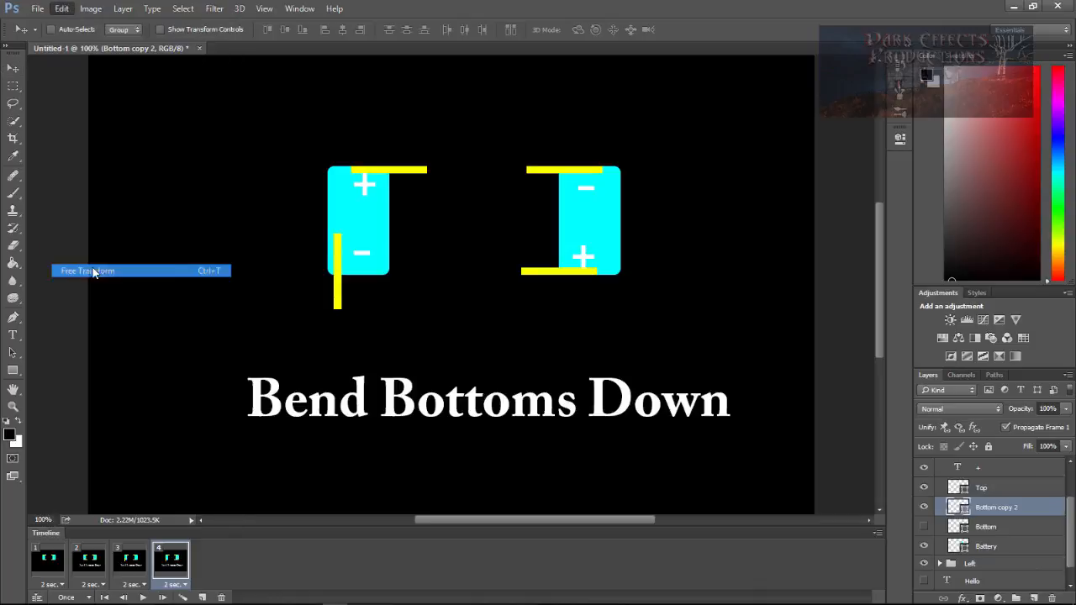
pyautogui.moveTo(511, 270); pyautogui.dragTo(606, 302)
pyautogui.click(15, 69)
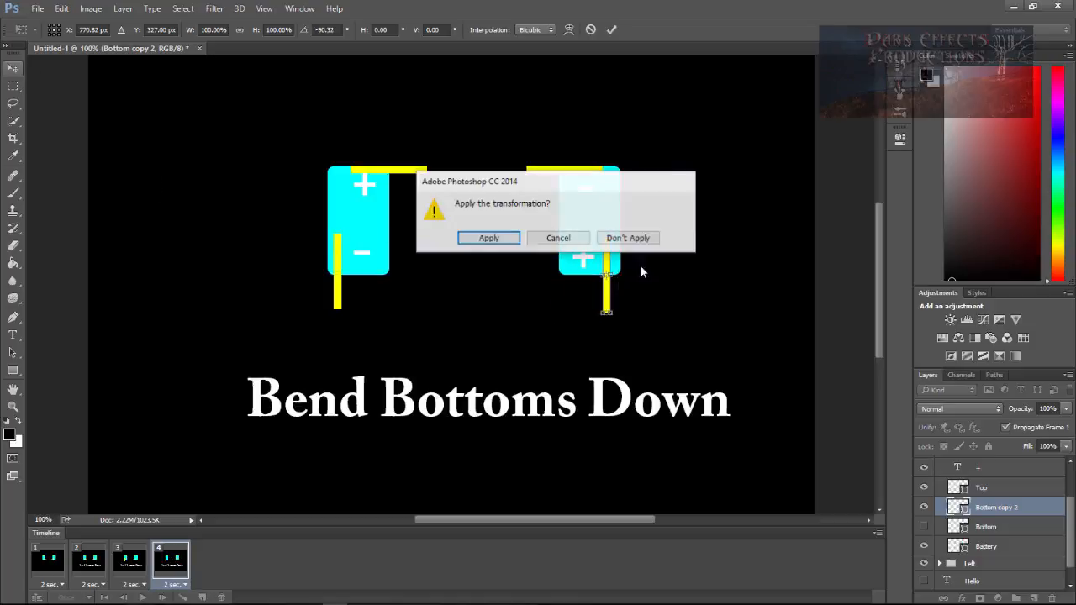
pyautogui.click(488, 238)
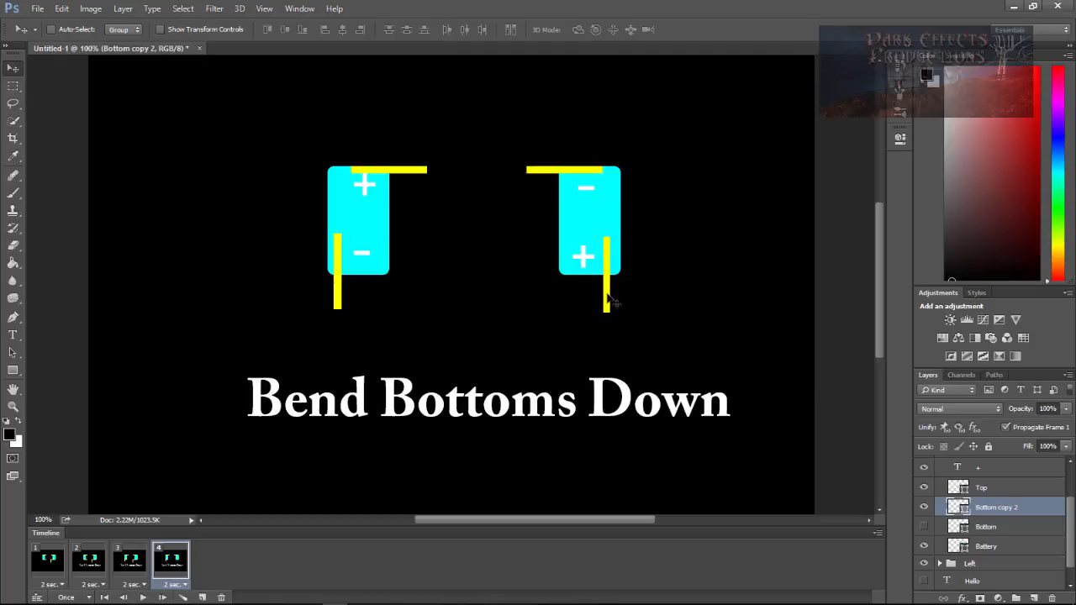
pyautogui.moveTo(607, 300); pyautogui.dragTo(617, 297)
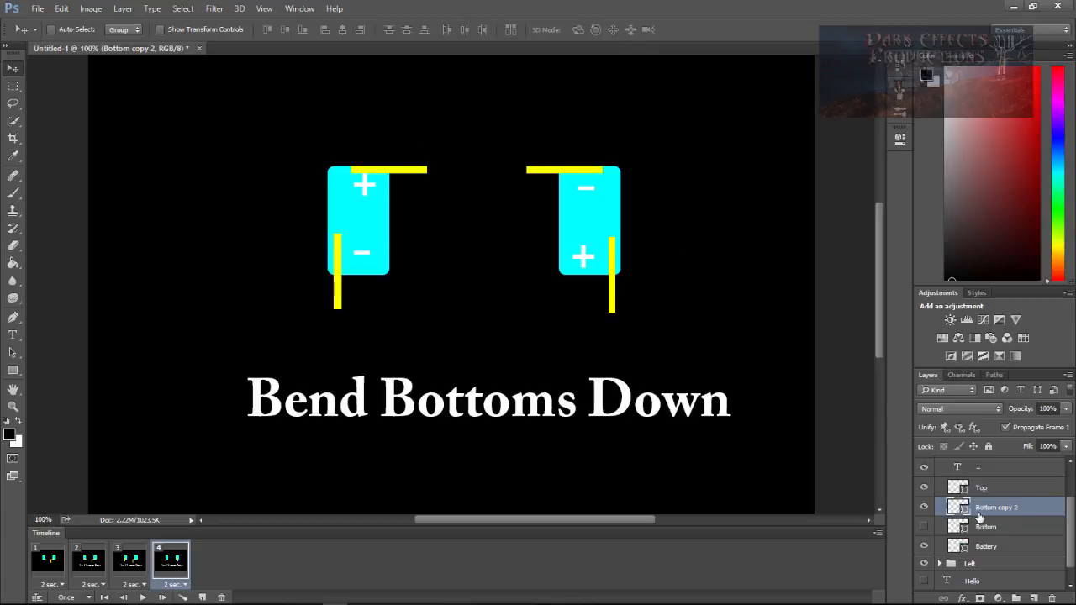
# - Hide the Bottom copy 2 layer in frames 1 to 3 and play the animation from frame 1
pyautogui.click(132, 568)
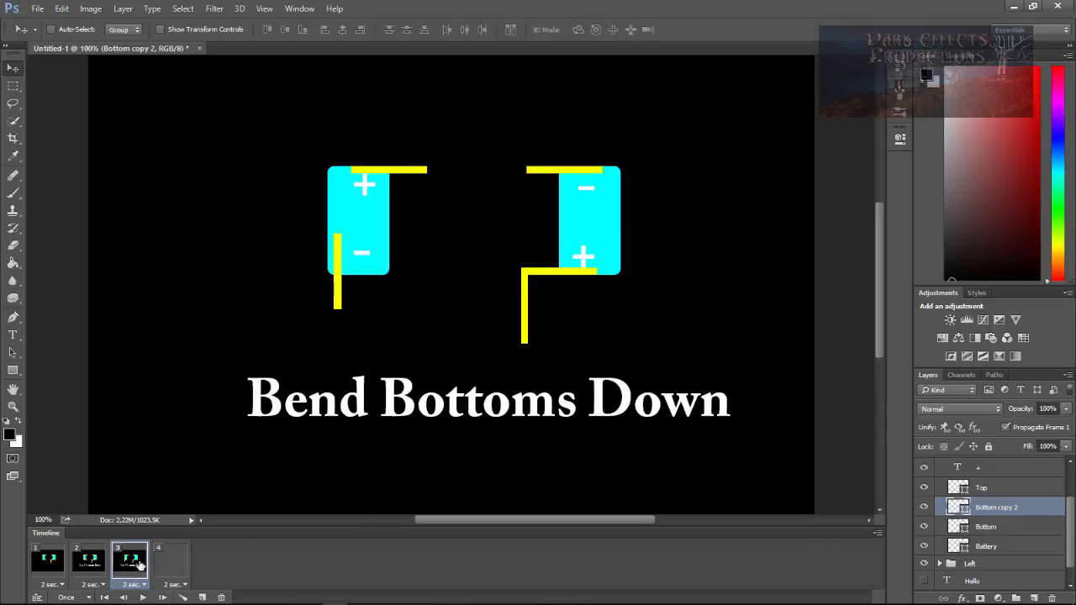
pyautogui.keyDown('shift'); pyautogui.click(90, 563); pyautogui.keyUp('shift')
pyautogui.keyDown('shift'); pyautogui.click(49, 568); pyautogui.keyUp('shift')
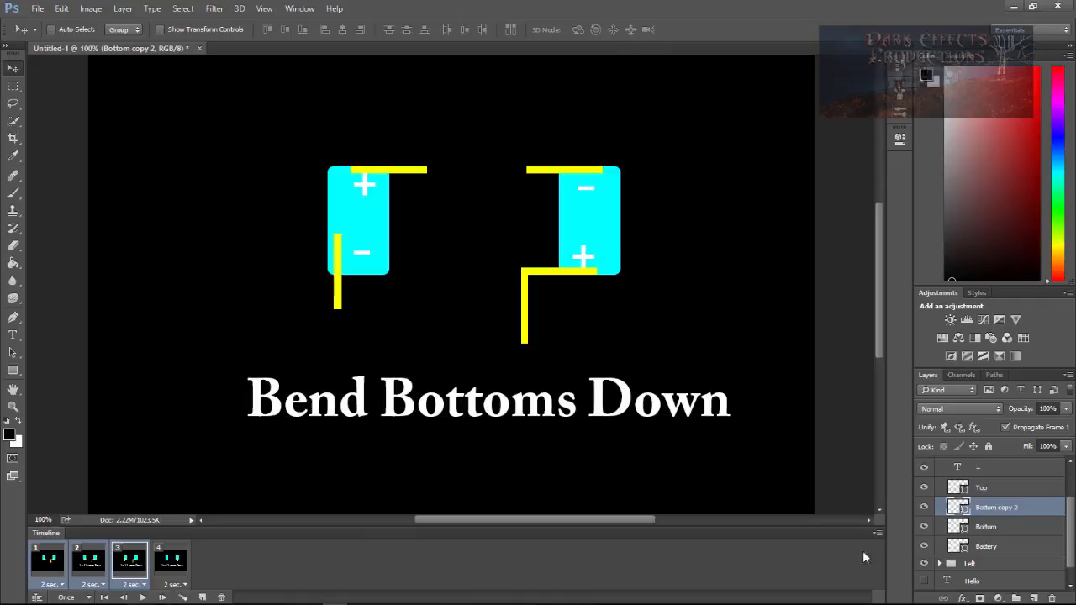
pyautogui.click(925, 508)
pyautogui.click(176, 562)
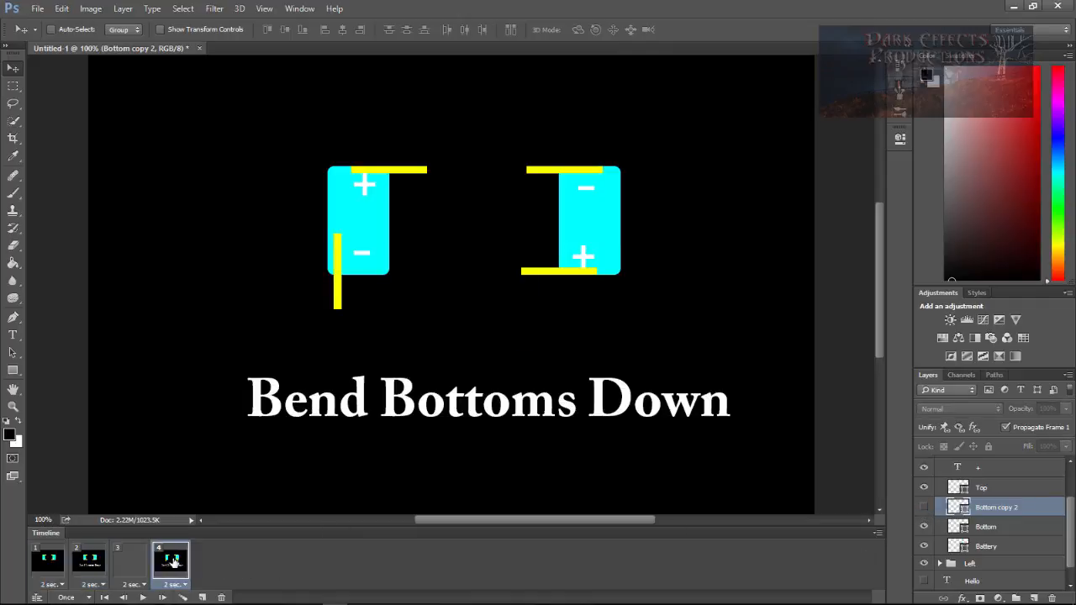
pyautogui.click(48, 568)
pyautogui.click(143, 598)
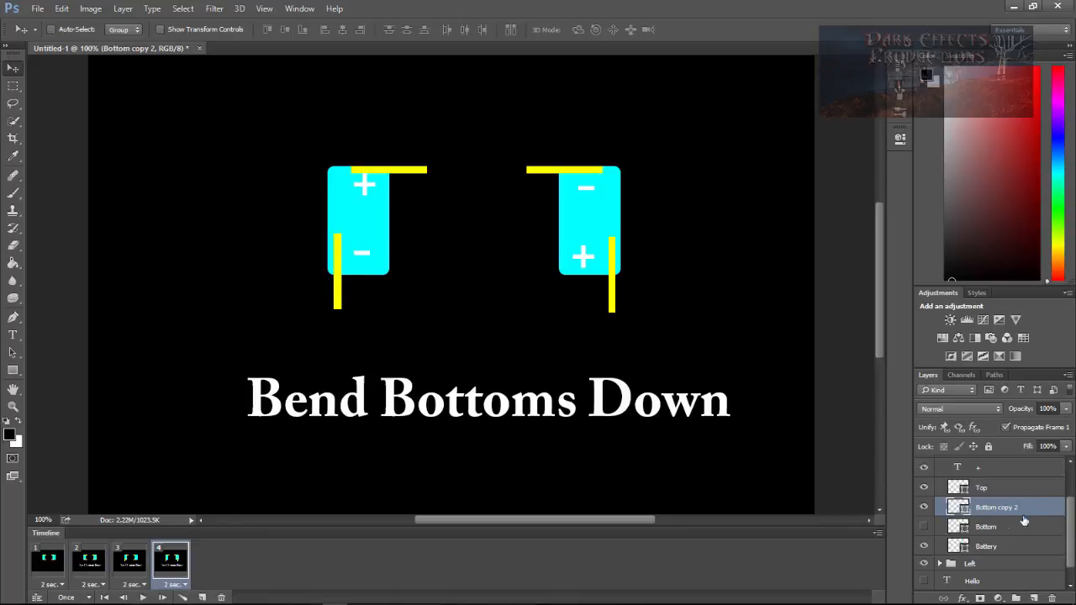
# - Hide the Bend Bottoms Down caption in frame 4 and duplicate that frame as frame 5
pyautogui.moveTo(1070, 528); pyautogui.dragTo(1070, 494)
pyautogui.click(940, 483)
pyautogui.click(924, 466)
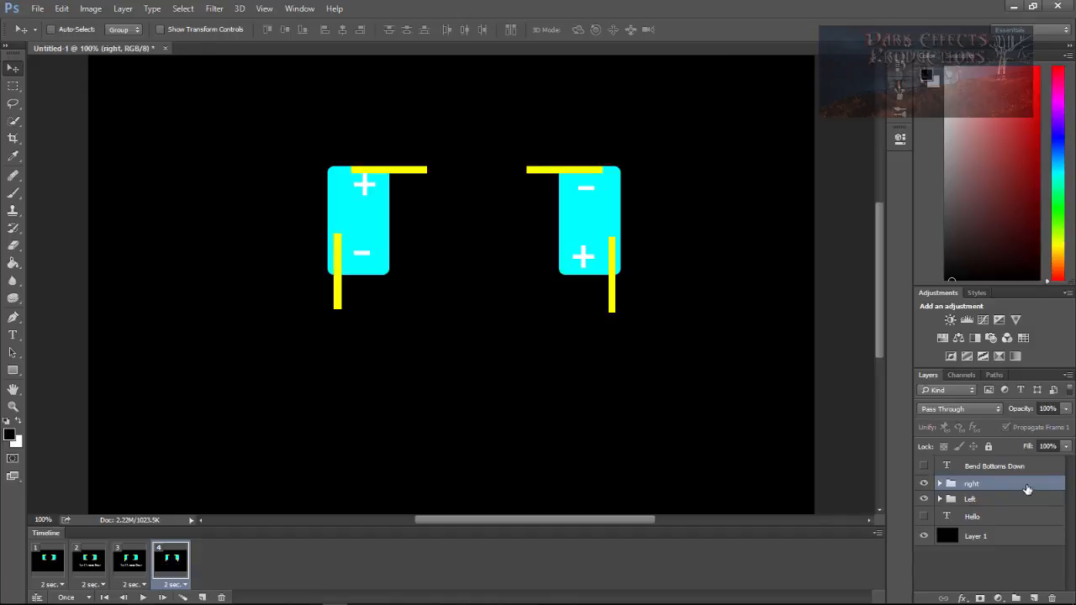
pyautogui.click(202, 597)
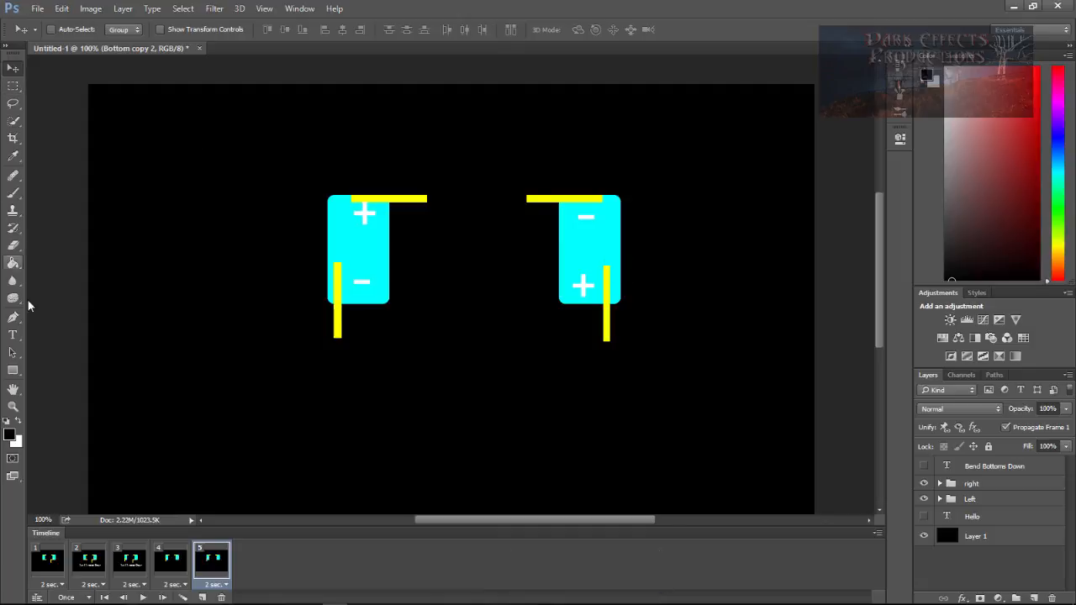
# - Add the white caption "Remove either side" in frame 5 and position it centrally above the batteries
pyautogui.click(13, 335)
pyautogui.click(259, 114)
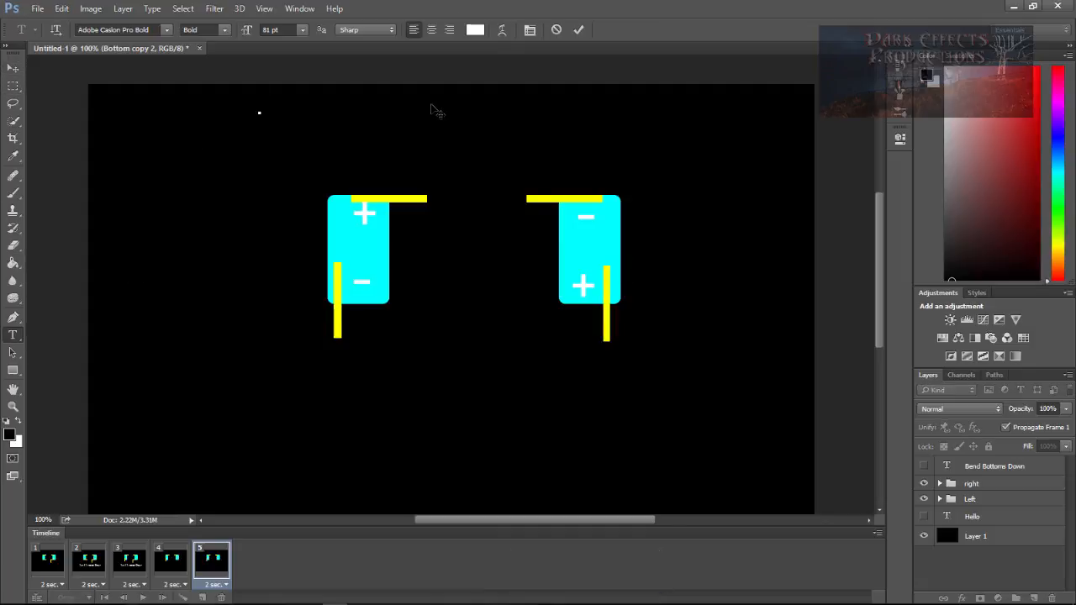
pyautogui.write('Remove either')
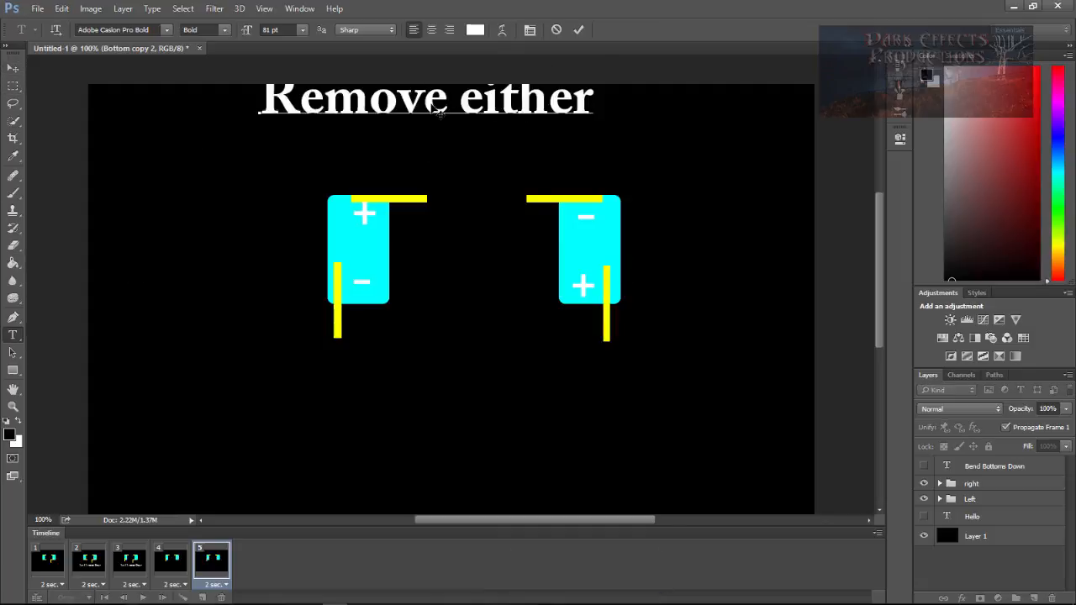
pyautogui.write(' side')
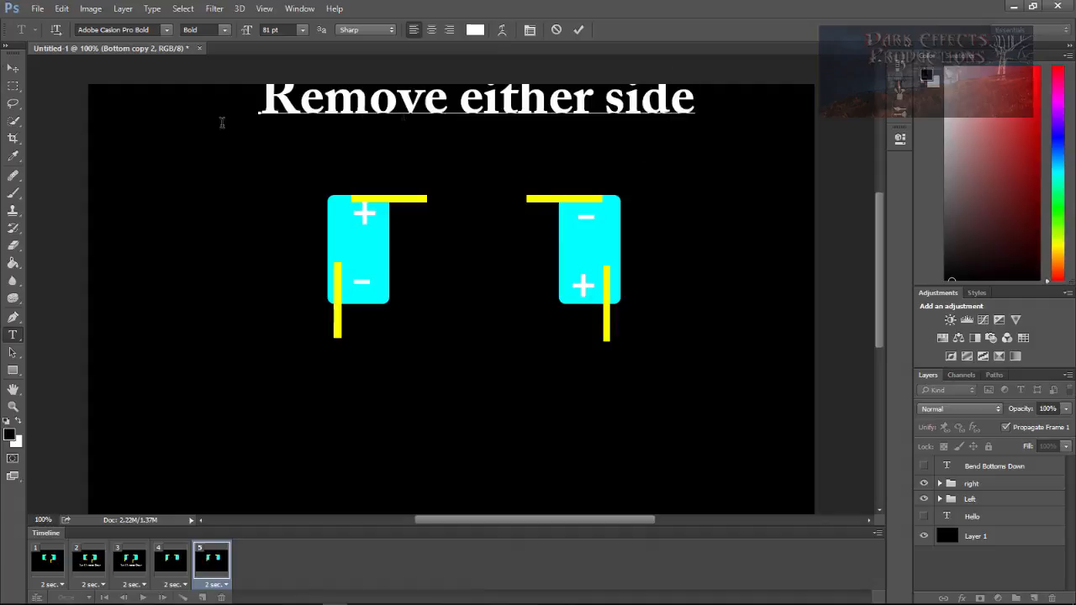
pyautogui.click(13, 67)
pyautogui.moveTo(509, 114); pyautogui.dragTo(515, 144)
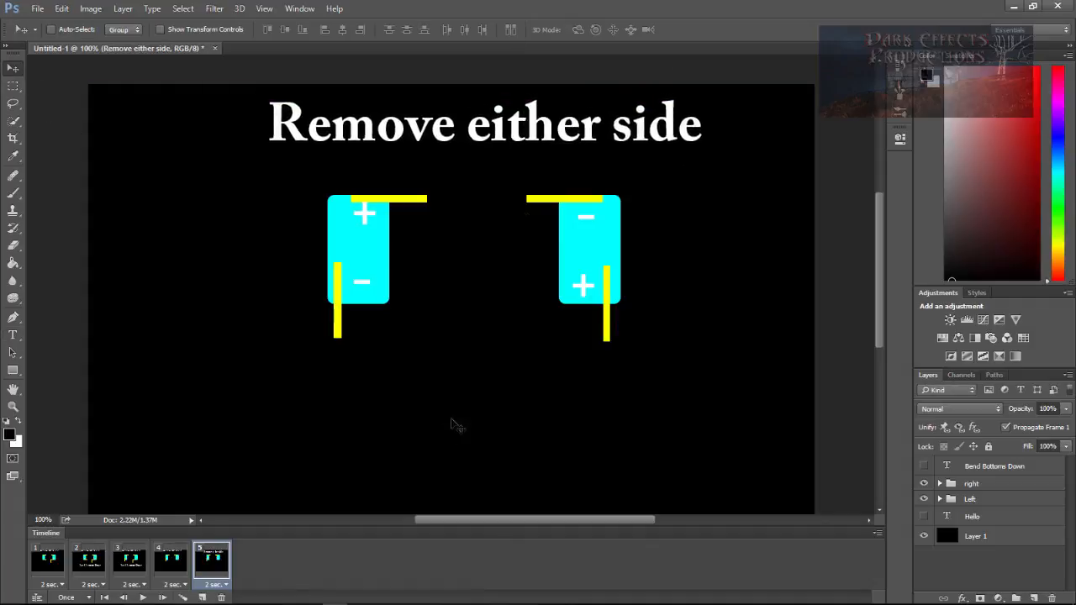
# - Hide the "Remove either side" caption in frames 1 to 4 and move its layer out of the right group, directly above it
pyautogui.click(172, 562)
pyautogui.keyDown('ctrl'); pyautogui.click(129, 561); pyautogui.keyUp('ctrl')
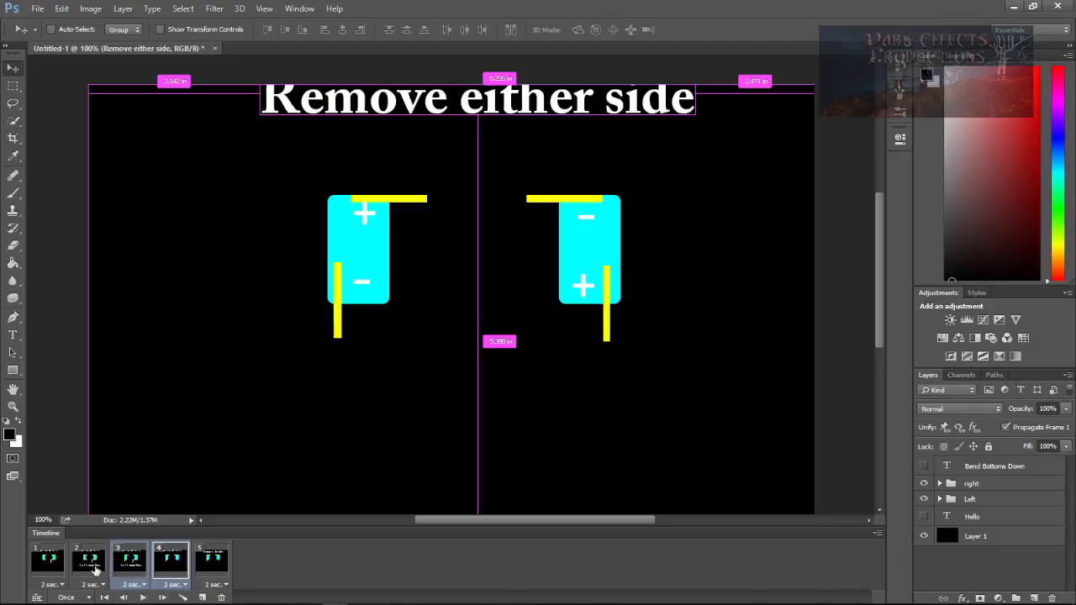
pyautogui.keyDown('ctrl'); pyautogui.click(89, 561); pyautogui.keyUp('ctrl')
pyautogui.keyDown('ctrl'); pyautogui.click(48, 562); pyautogui.keyUp('ctrl')
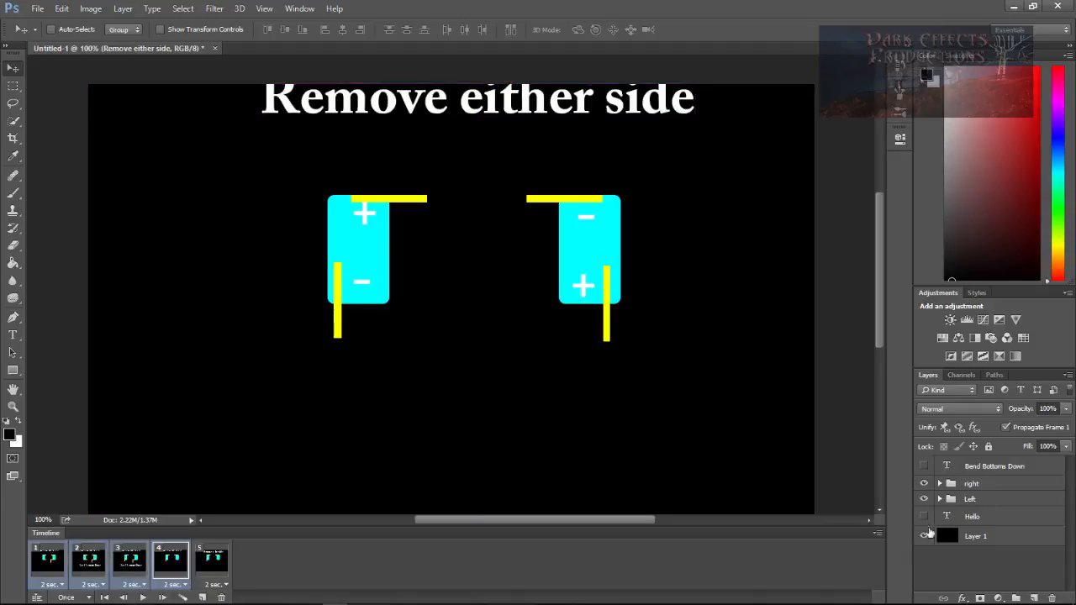
pyautogui.click(939, 484)
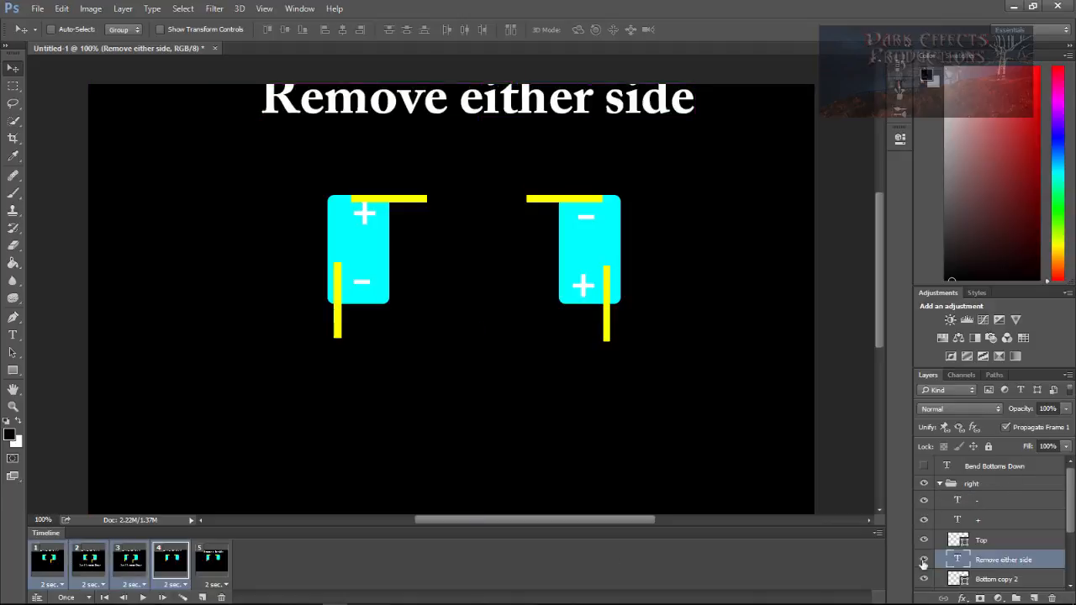
pyautogui.click(924, 559)
pyautogui.moveTo(984, 559); pyautogui.dragTo(991, 485)
pyautogui.click(941, 503)
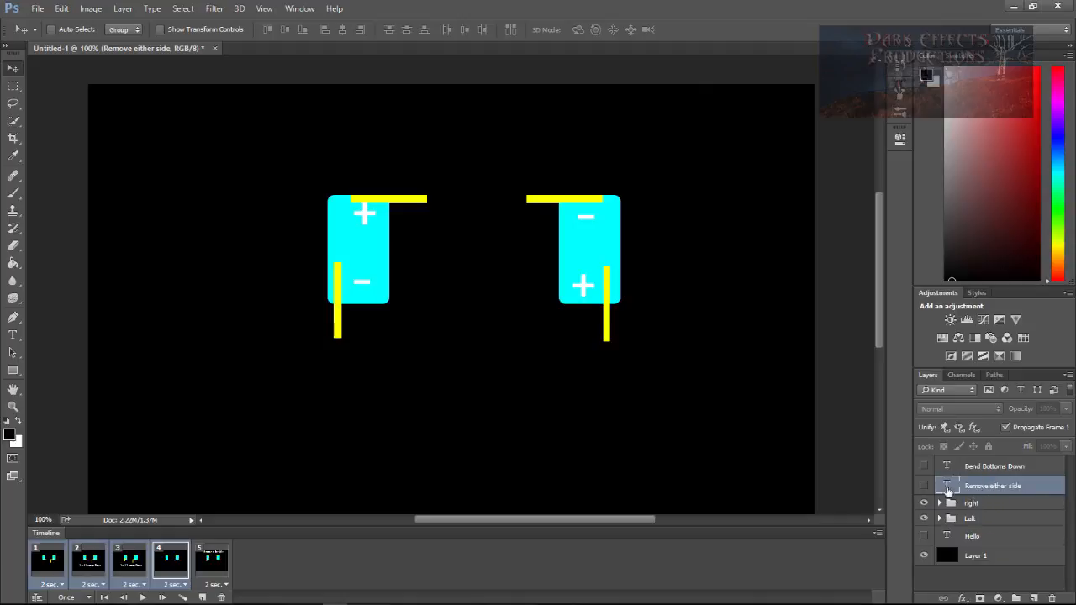
# - Duplicate frame 5 as frame 6 and set frame 5's delay to 1 second
pyautogui.click(212, 562)
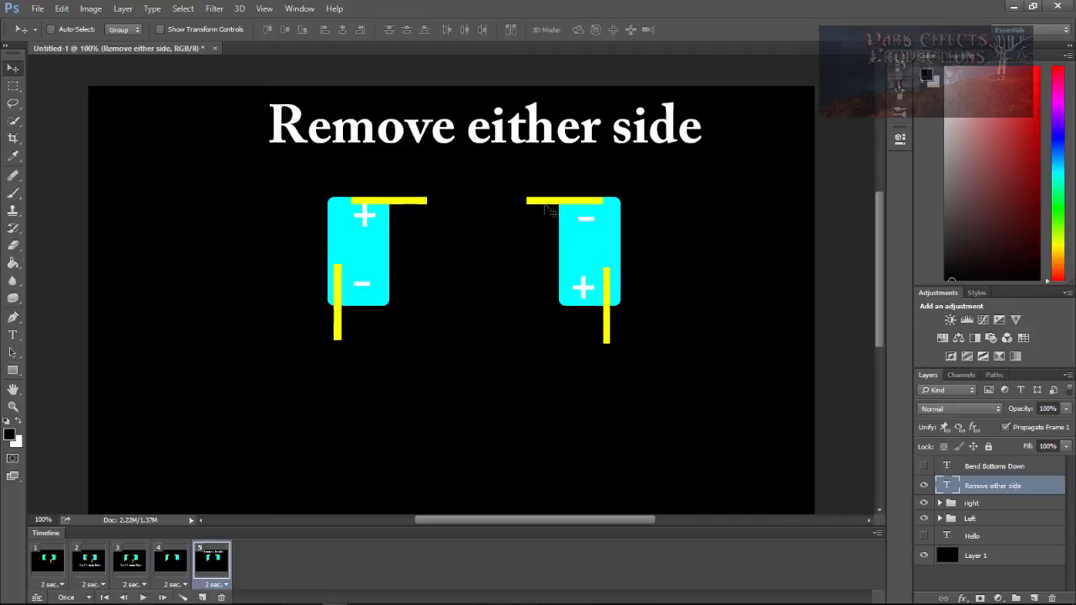
pyautogui.click(203, 597)
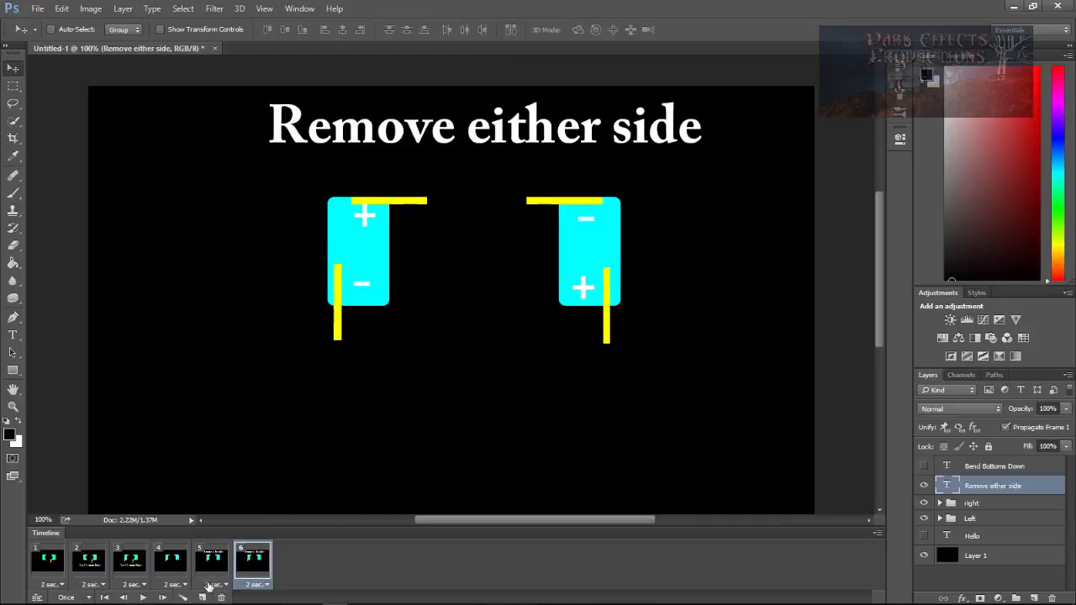
pyautogui.click(224, 586)
pyautogui.click(229, 503)
# - Hide the Left group's Top contact layer in frame 6 and compare the frame with frame 5
pyautogui.click(940, 519)
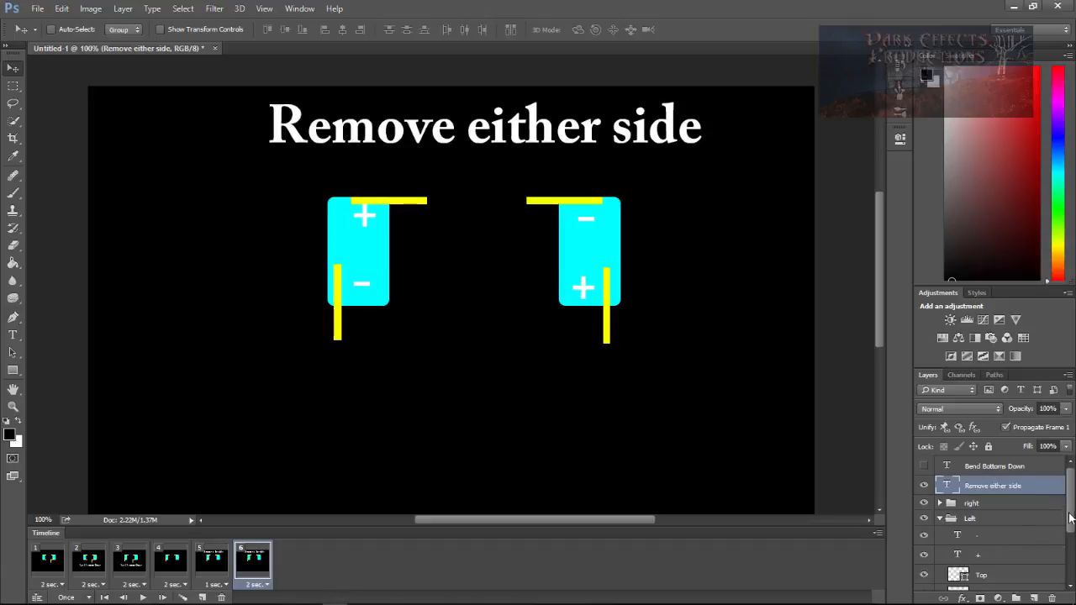
pyautogui.scroll(-3, 1069, 519)
pyautogui.click(924, 513)
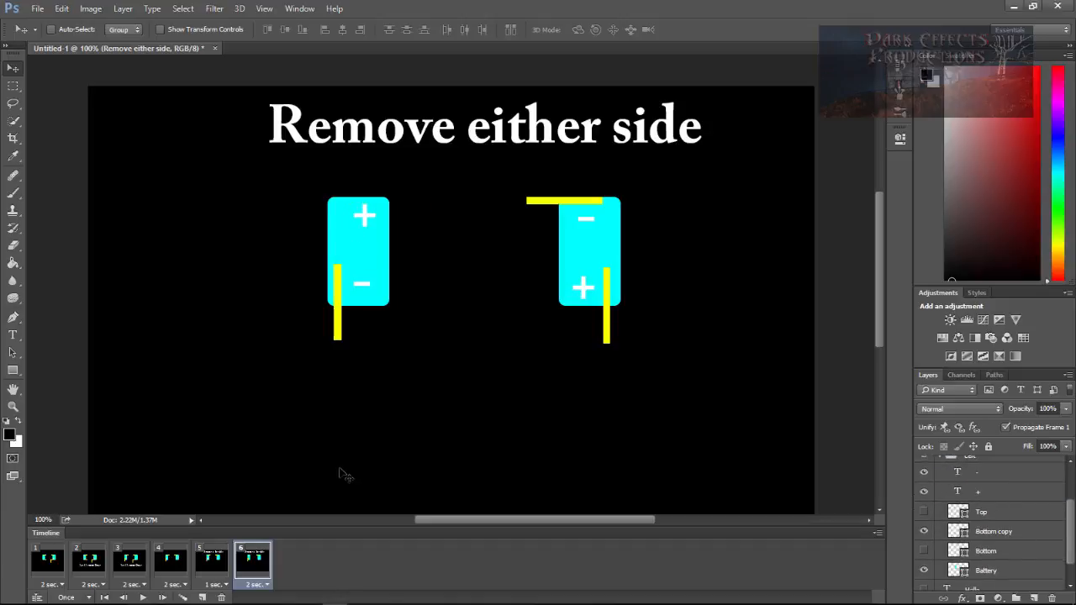
pyautogui.click(216, 561)
pyautogui.click(255, 564)
# - Duplicate frame 6 as frame 7 and set frame 6's delay to 1 second
pyautogui.click(203, 599)
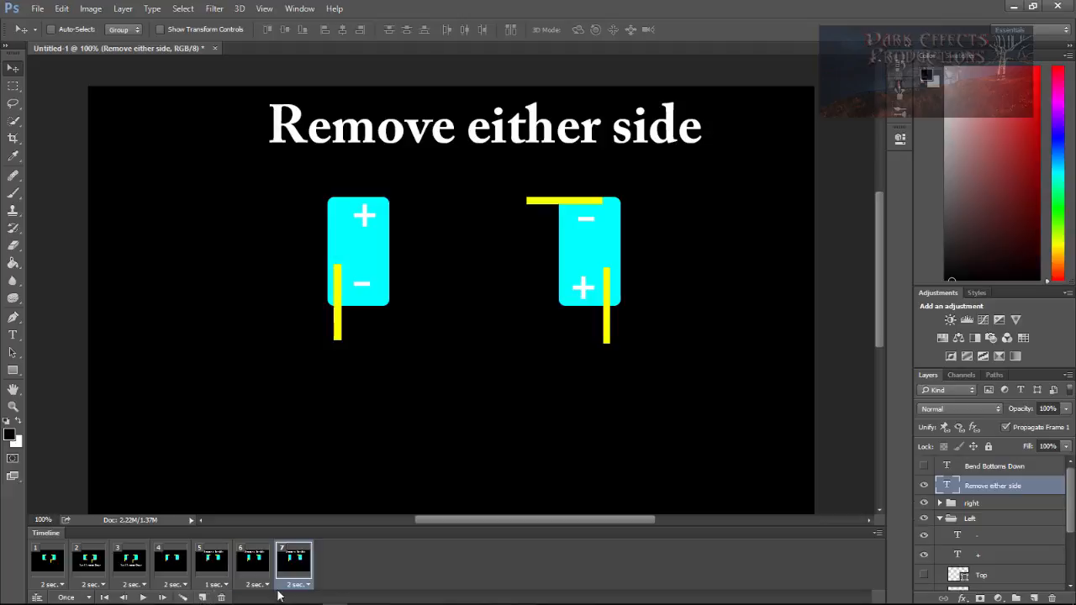
pyautogui.click(296, 585)
pyautogui.click(271, 496)
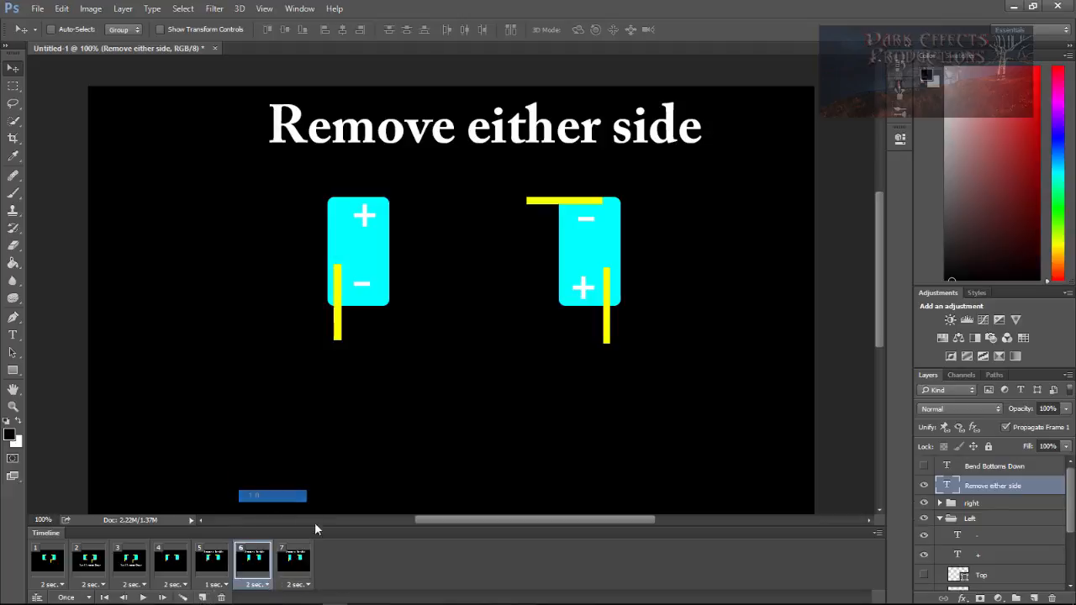
# - In frame 7, replace the "Remove either side" caption with a new white caption "slide together" centred above the batteries
pyautogui.click(294, 569)
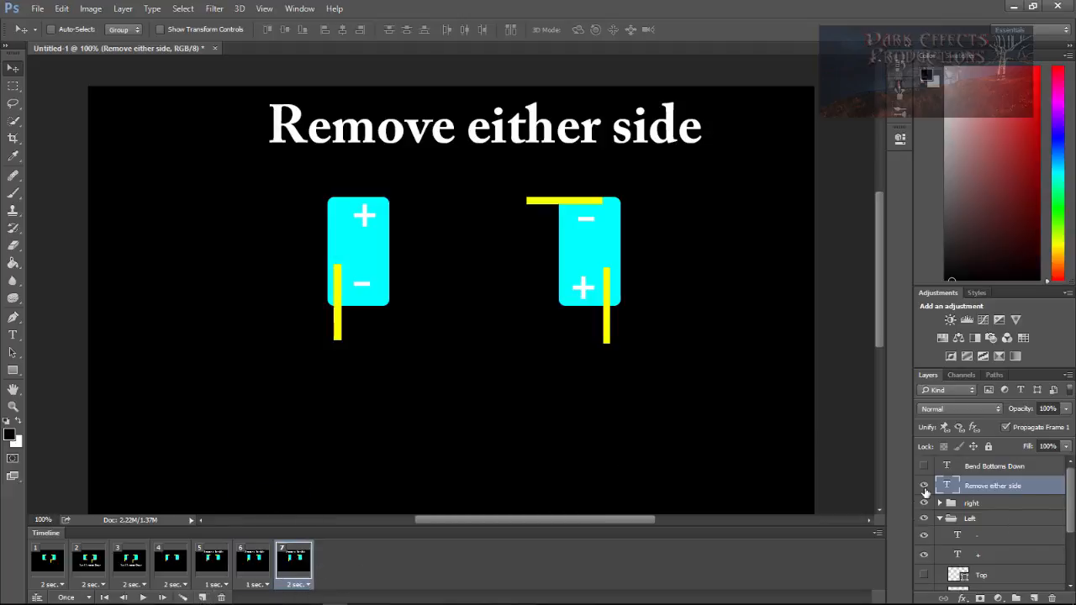
pyautogui.click(924, 486)
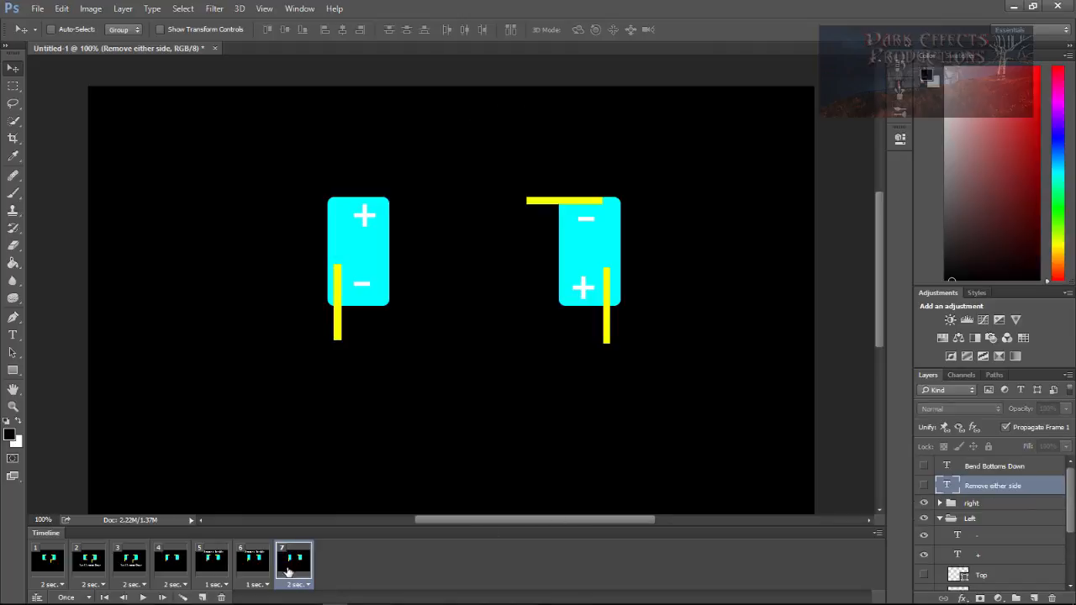
pyautogui.press('t')
pyautogui.click(314, 126)
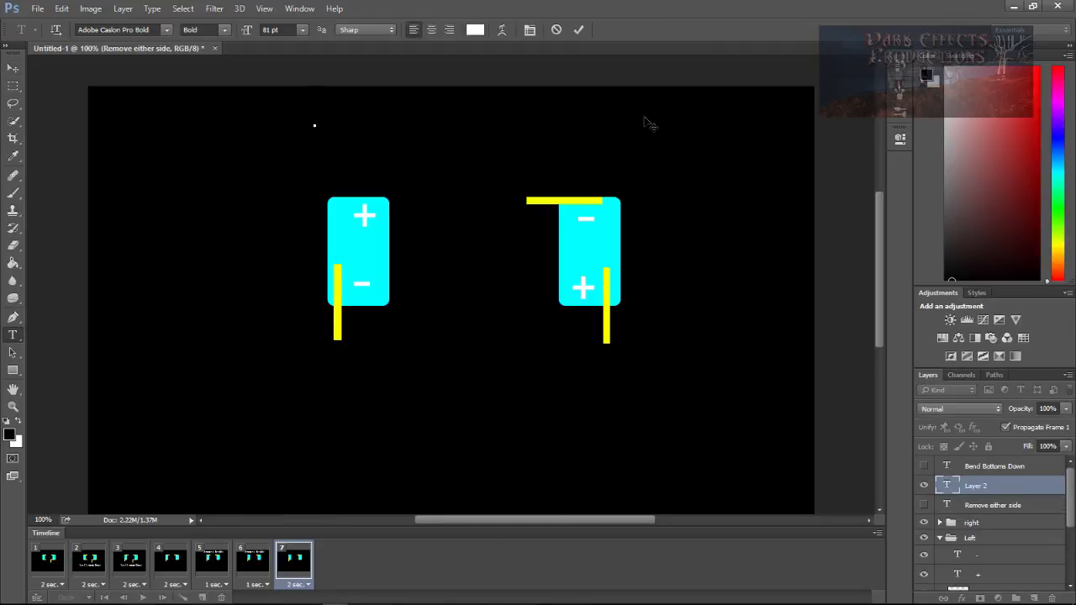
pyautogui.write('slide together')
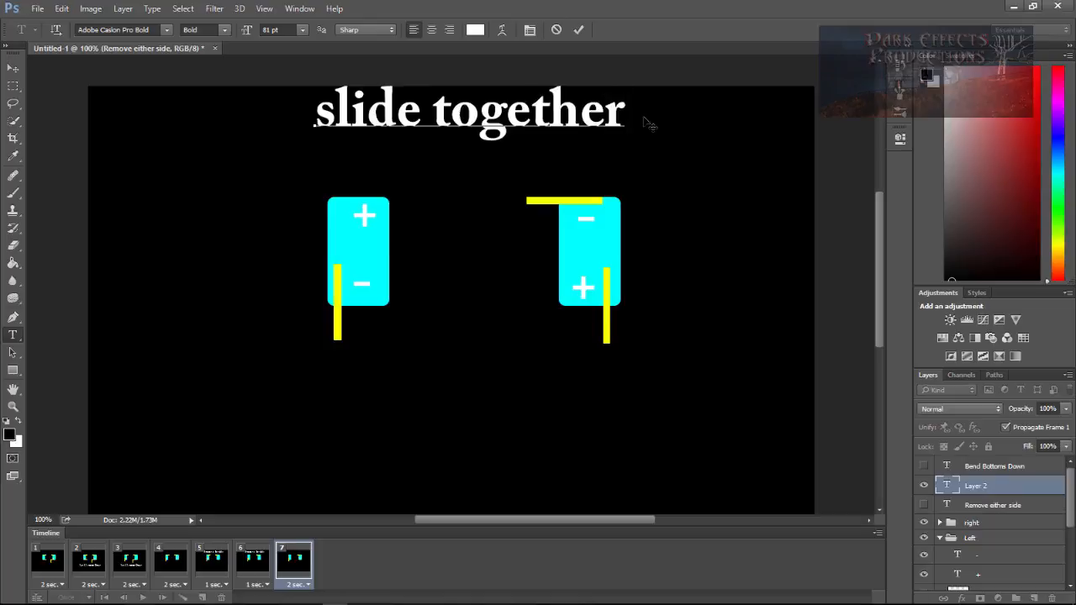
pyautogui.click(12, 67)
pyautogui.moveTo(525, 99); pyautogui.dragTo(536, 119)
# - Hide the "slide together" caption in frames 1 to 6
pyautogui.moveTo(249, 565); pyautogui.dragTo(49, 562)
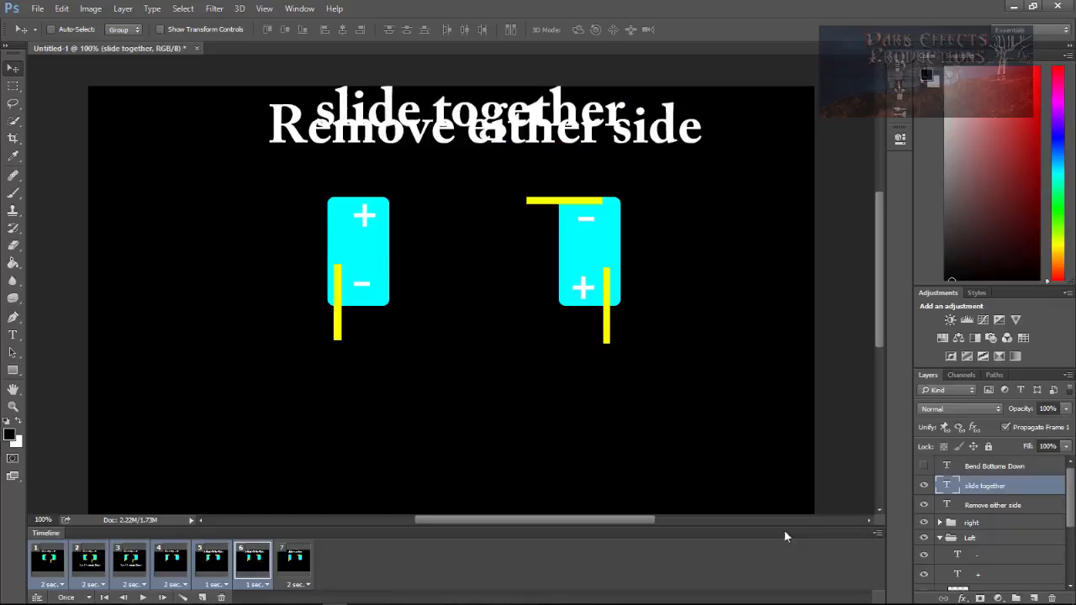
pyautogui.click(924, 485)
# - Set frame 7's delay to 1 second, with the right group selected and the Left group collapsed
pyautogui.click(286, 556)
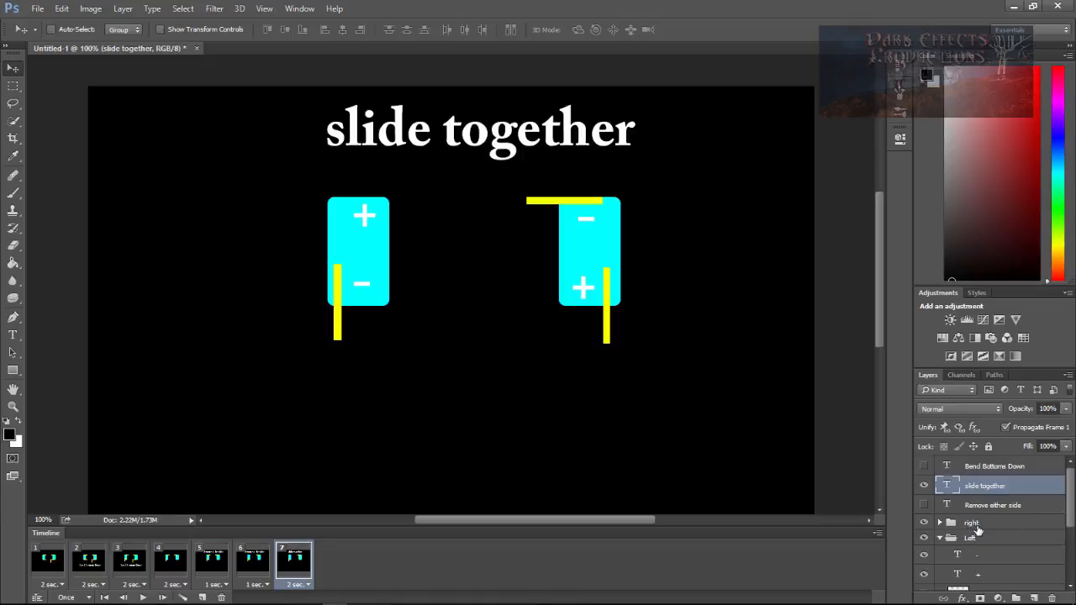
pyautogui.click(975, 524)
pyautogui.click(940, 538)
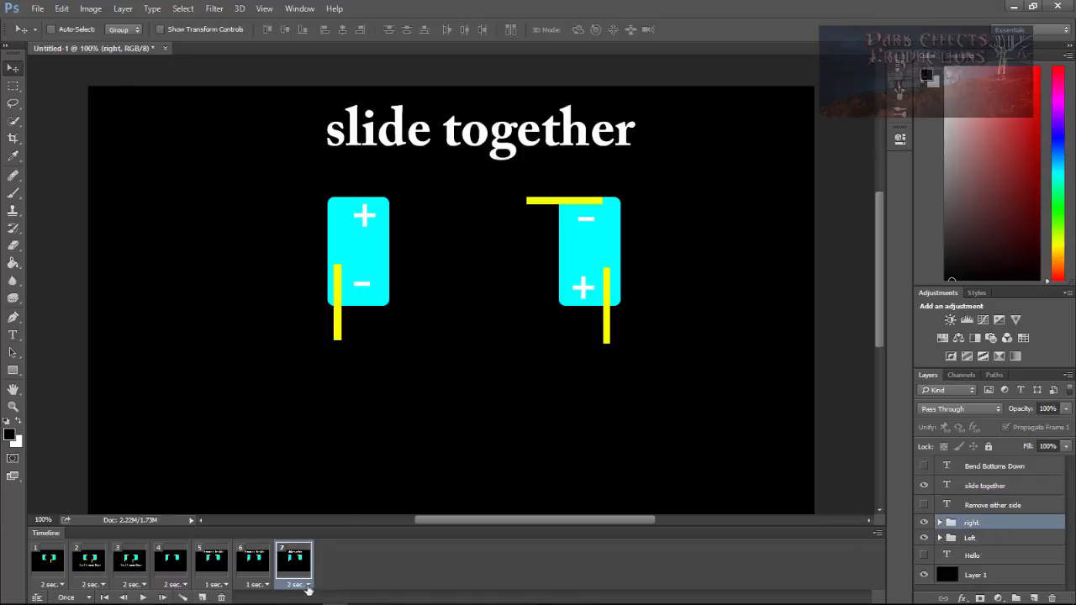
pyautogui.click(303, 585)
pyautogui.click(311, 496)
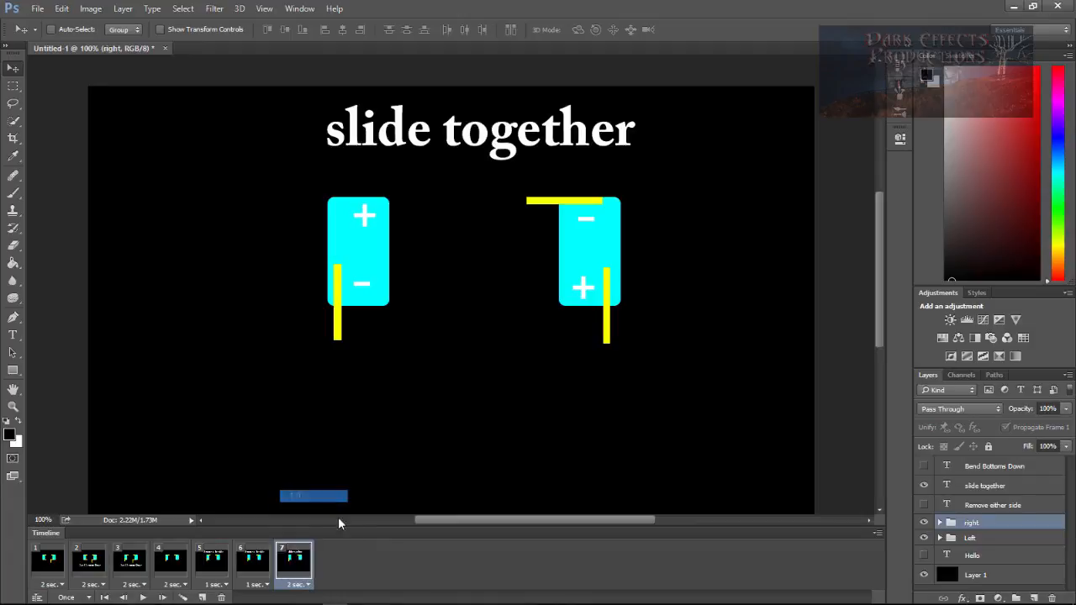
# - Add frame 8 with the right battery shifted inward and frame 9 with the left battery shifted inward by a similar distance
pyautogui.click(202, 597)
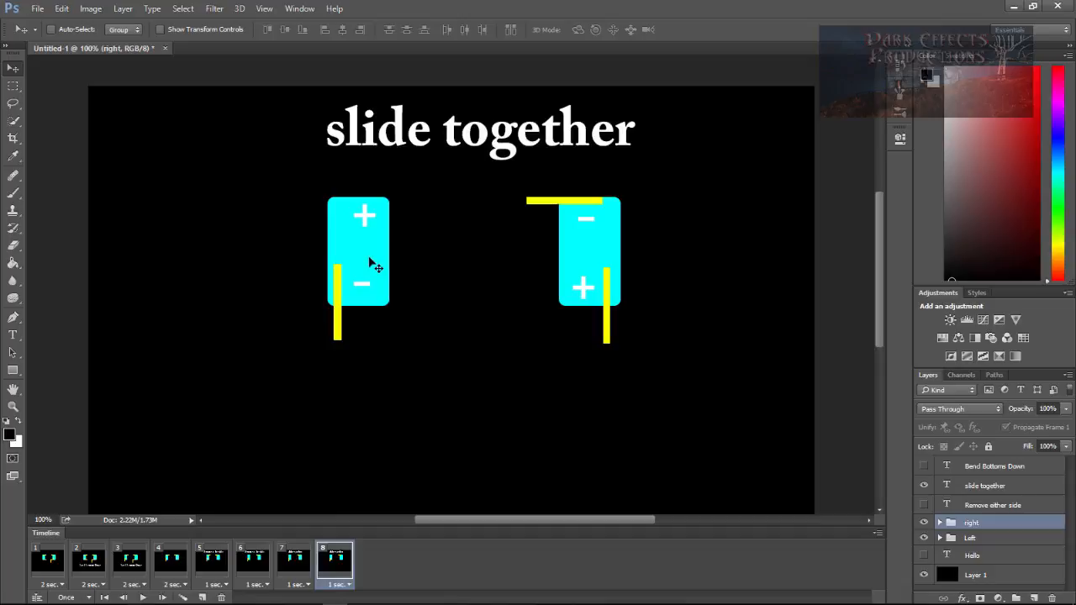
pyautogui.moveTo(582, 257); pyautogui.dragTo(527, 257)
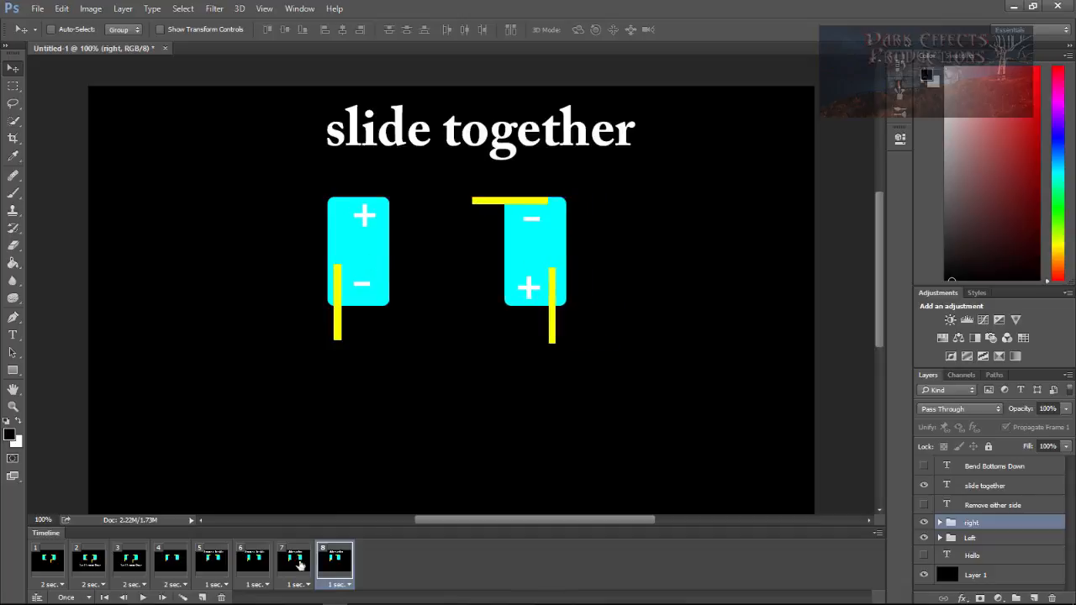
pyautogui.click(202, 597)
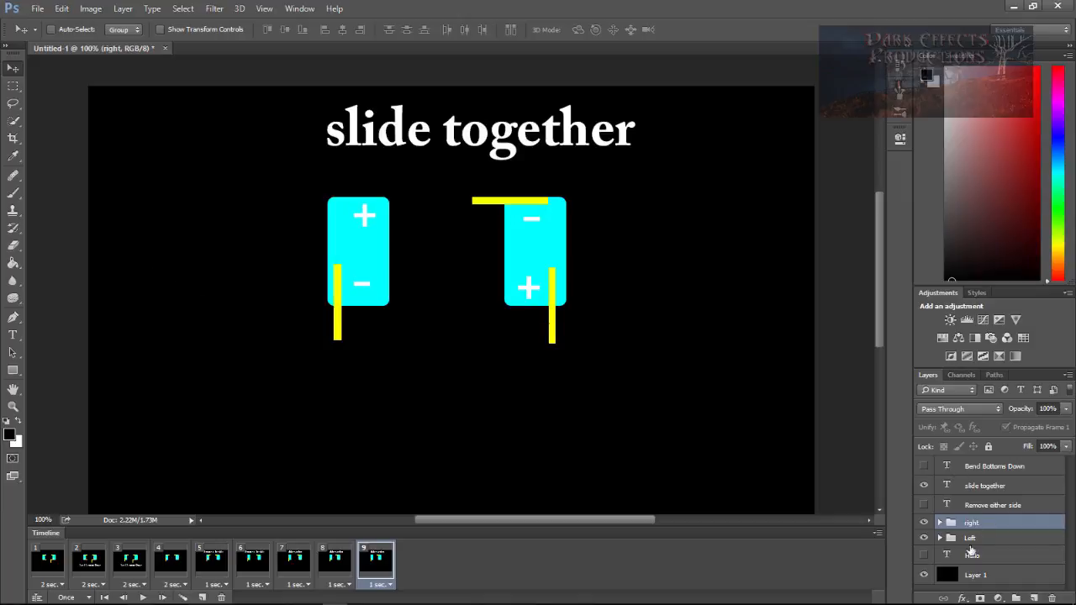
pyautogui.click(969, 542)
pyautogui.moveTo(377, 260); pyautogui.dragTo(432, 260)
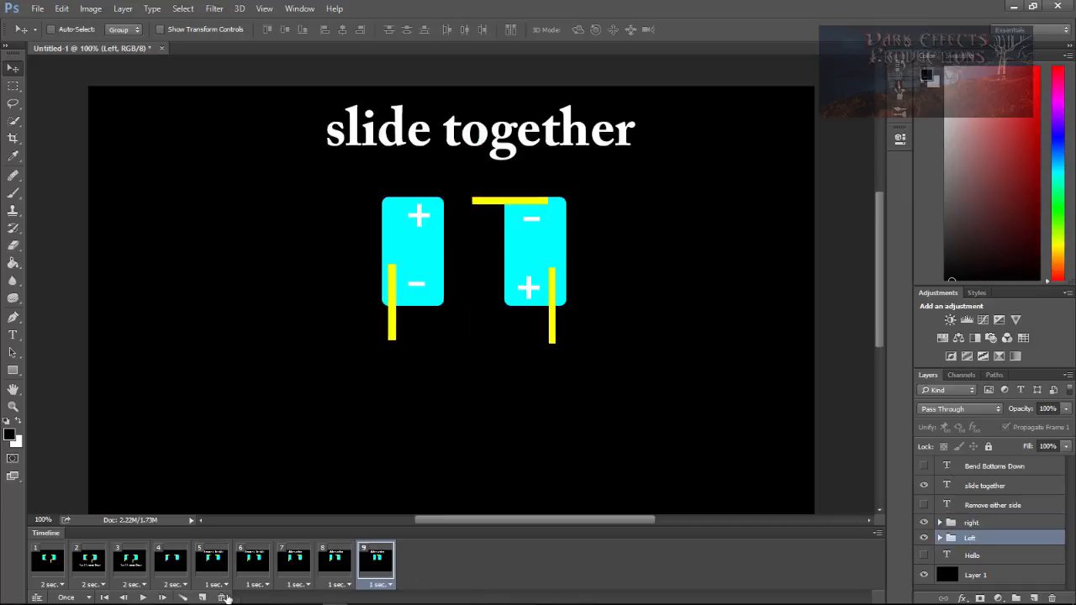
# - Add frame 10 with the right battery moved close to the left one and frame 11 with the left battery touching it
pyautogui.click(202, 597)
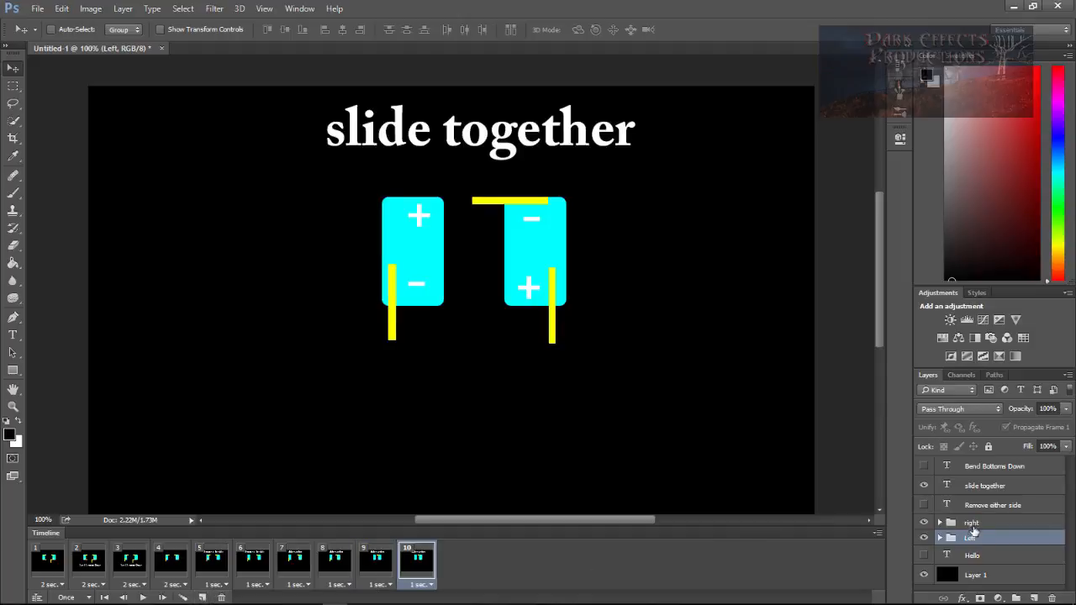
pyautogui.click(973, 524)
pyautogui.moveTo(538, 252); pyautogui.dragTo(487, 253)
pyautogui.click(202, 597)
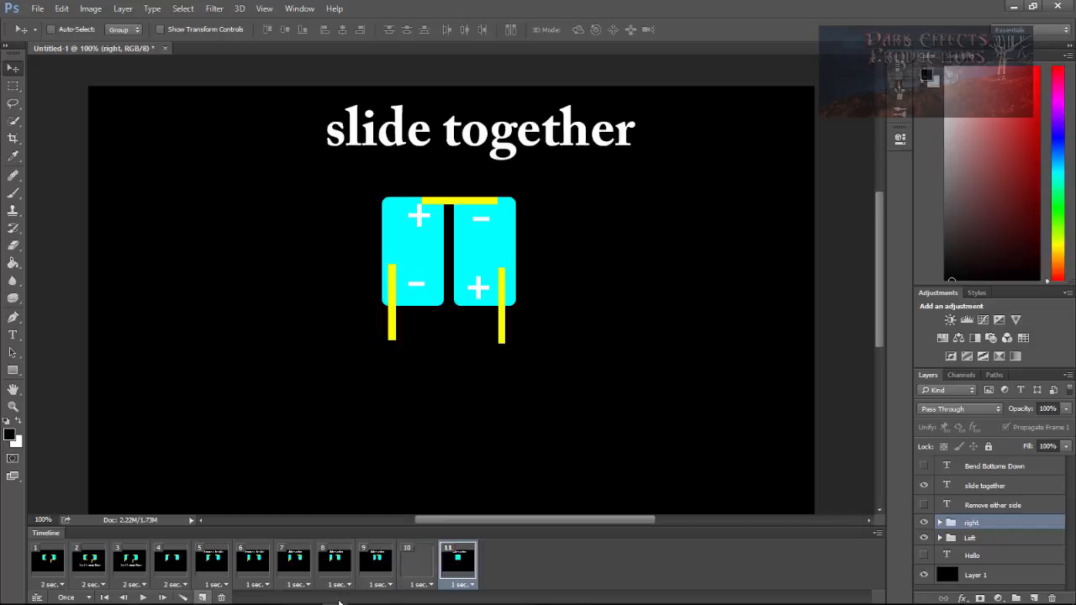
pyautogui.click(973, 539)
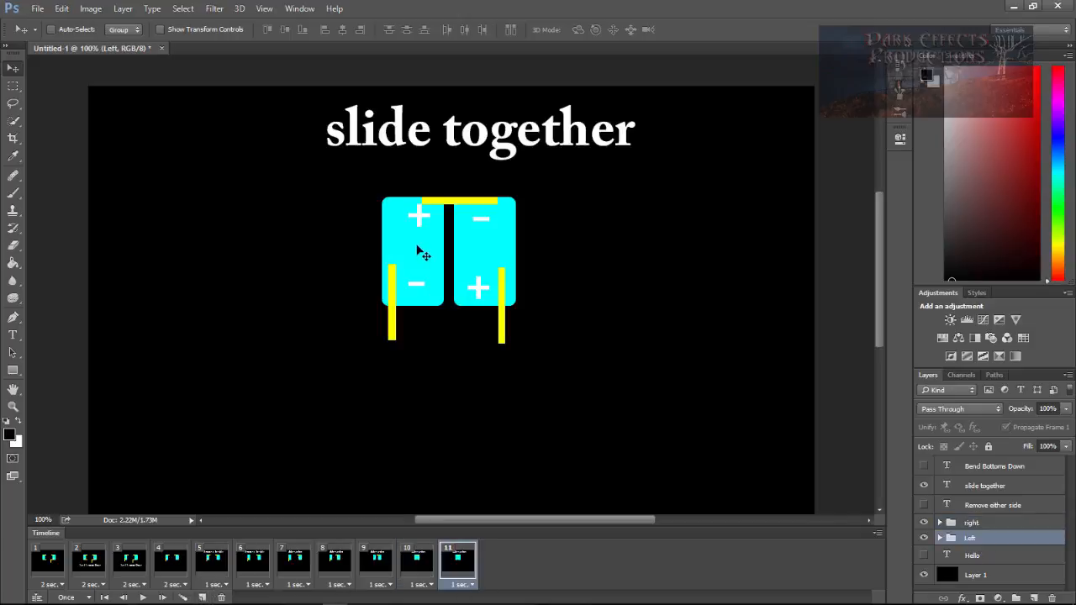
pyautogui.moveTo(417, 247); pyautogui.dragTo(429, 250)
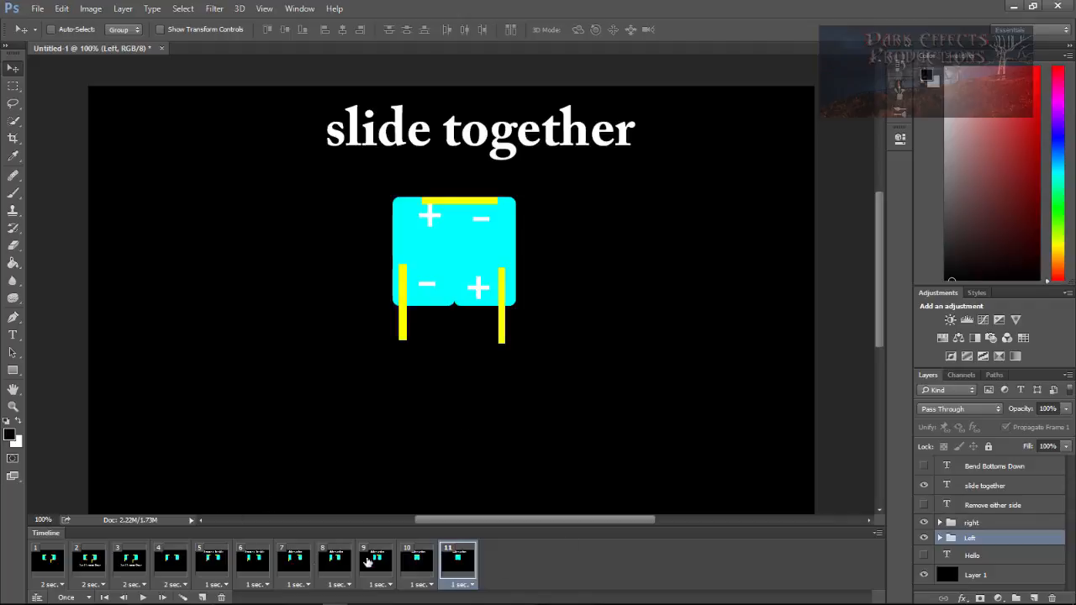
# - Play the animation from frame 1 and stop it at frame 2
pyautogui.click(52, 561)
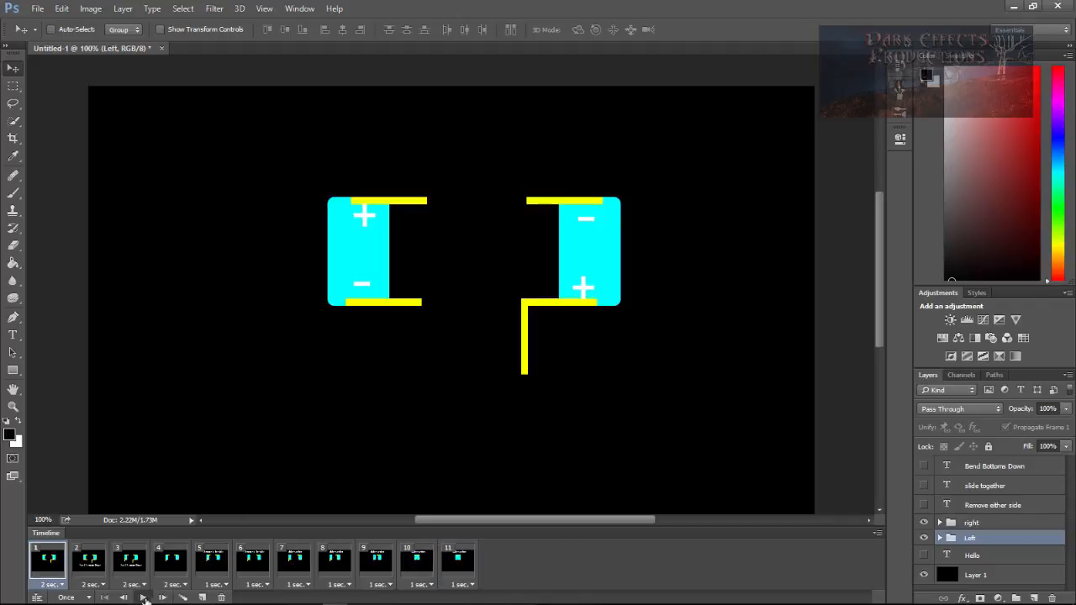
pyautogui.click(144, 598)
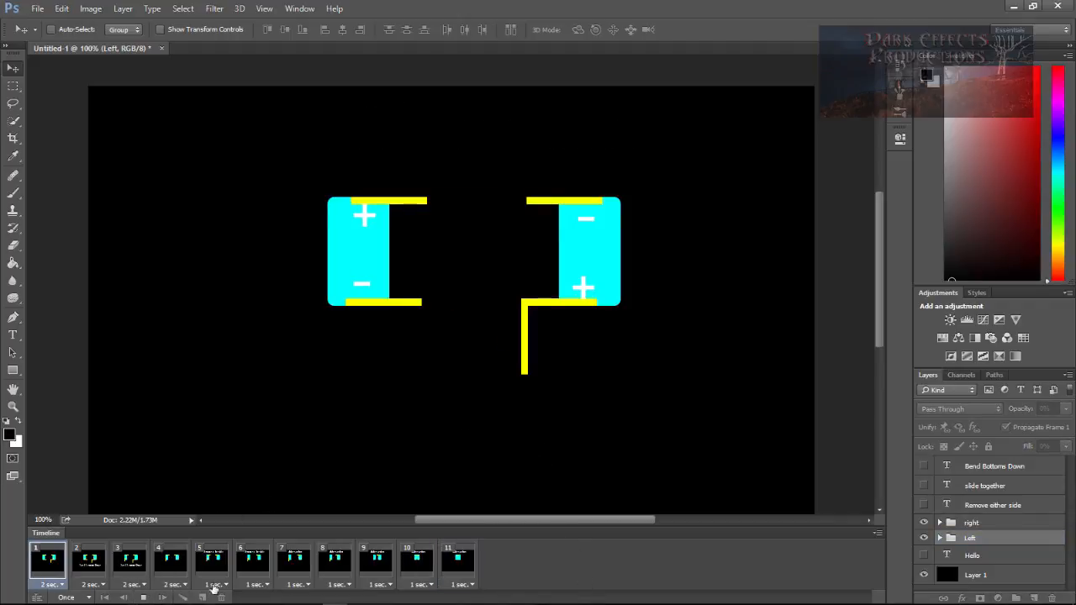
pyautogui.click(144, 598)
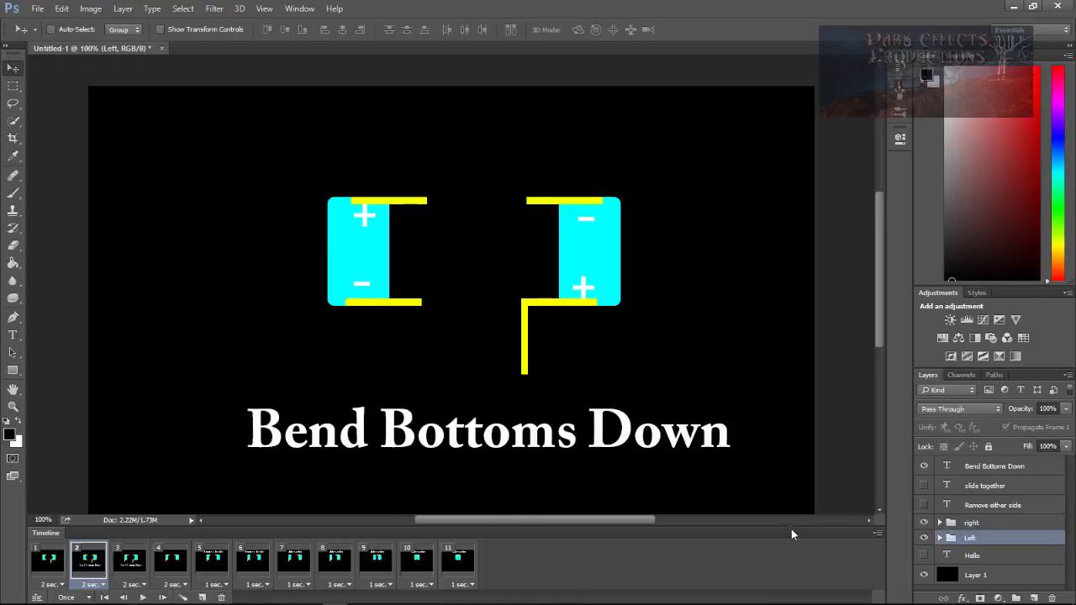
# - Examine frames 1 to 4 and the battery groups for the stray vertical contact below the right battery
pyautogui.click(975, 524)
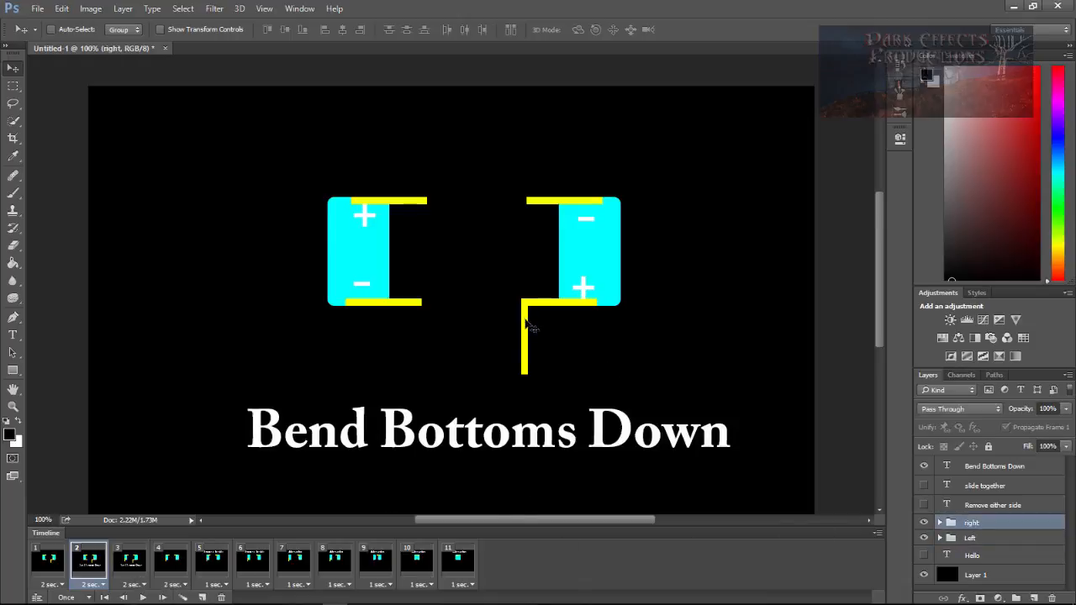
pyautogui.click(974, 538)
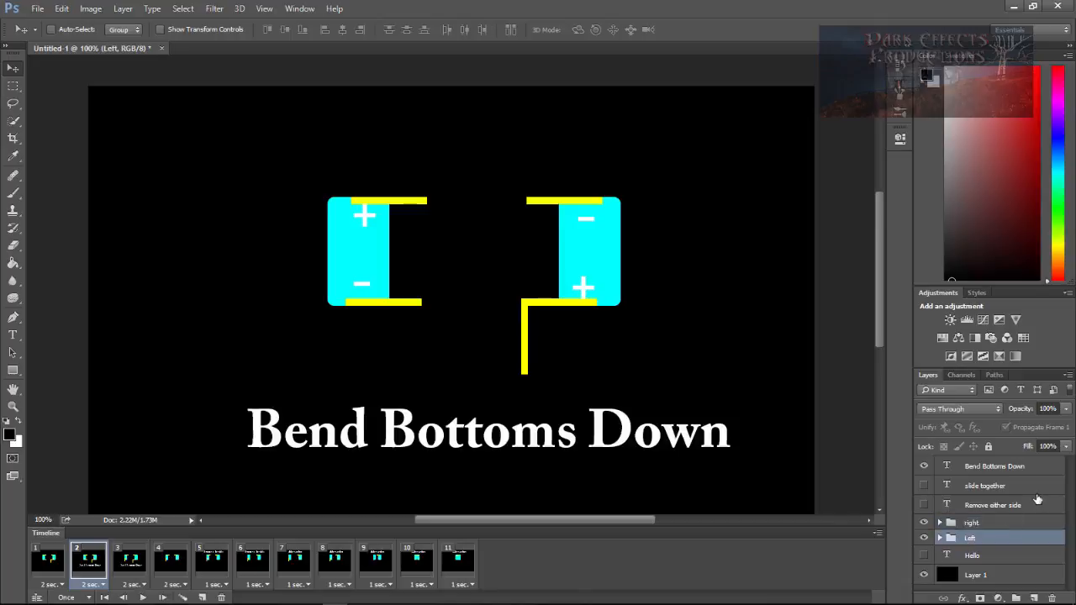
pyautogui.click(37, 563)
pyautogui.click(175, 566)
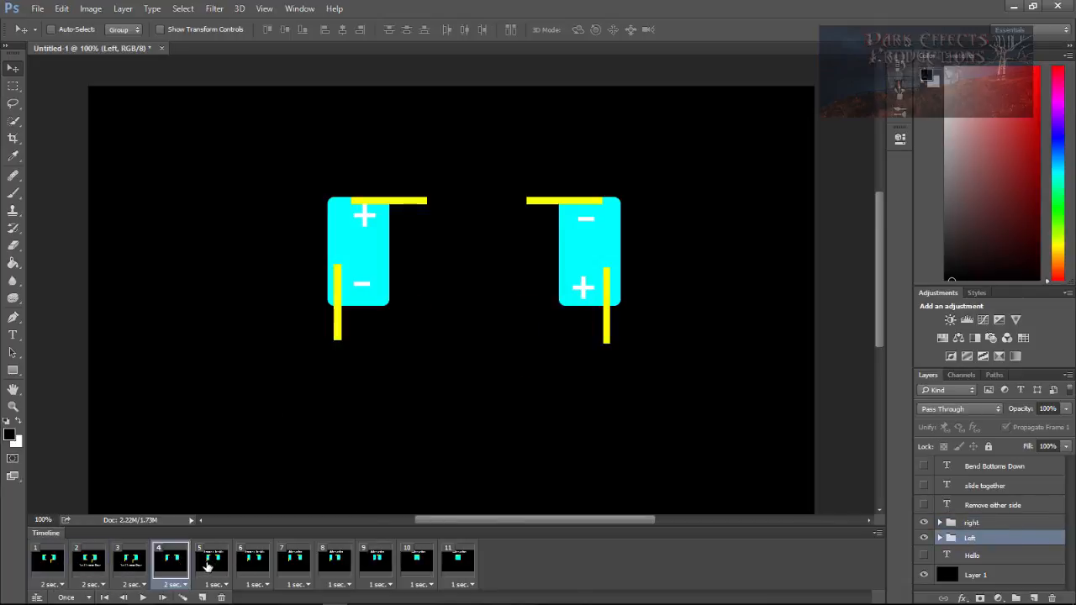
pyautogui.click(132, 565)
pyautogui.click(92, 565)
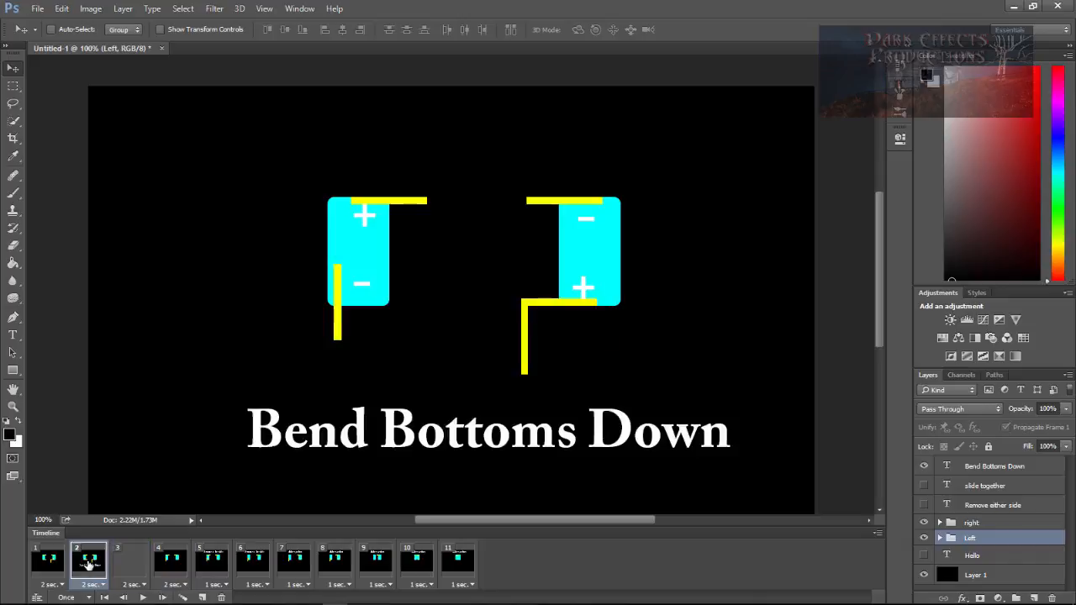
pyautogui.click(49, 565)
# - Hide the stray vertical contact layer "Bottom copy 2" of the right battery group in frames 1 to 3
pyautogui.click(132, 565)
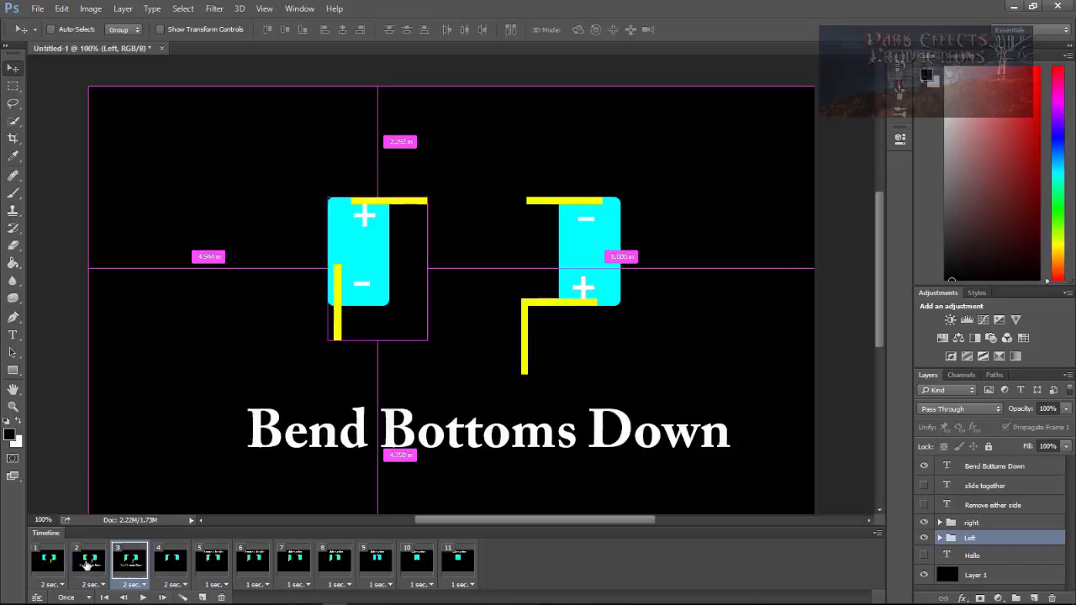
pyautogui.keyDown('shift'); pyautogui.click(91, 565); pyautogui.keyUp('shift')
pyautogui.keyDown('shift'); pyautogui.click(48, 565); pyautogui.keyUp('shift')
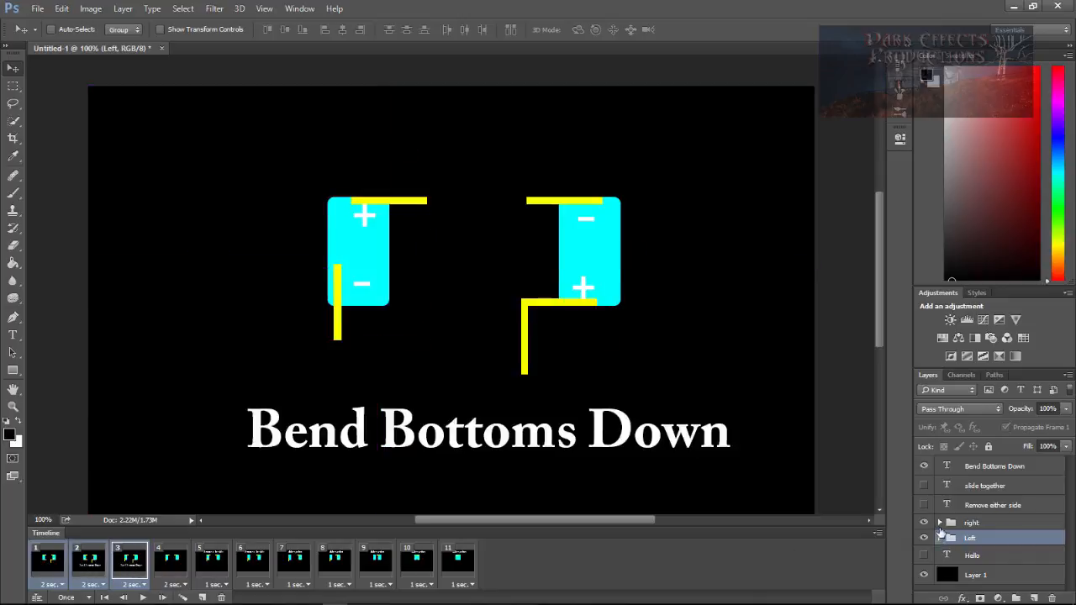
pyautogui.click(941, 523)
pyautogui.scroll(-4, 1061, 513)
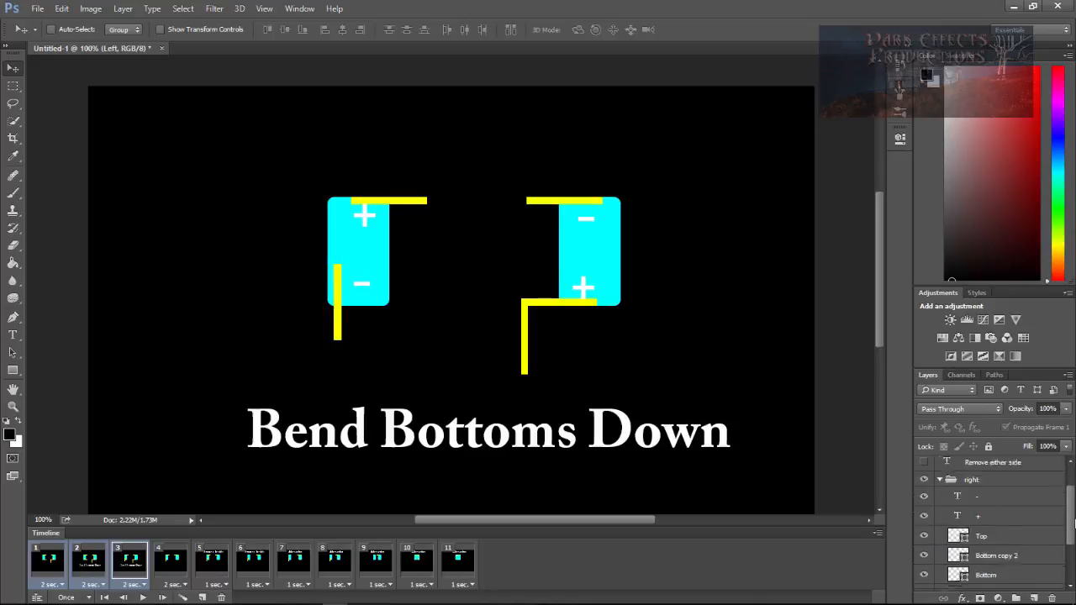
pyautogui.click(924, 490)
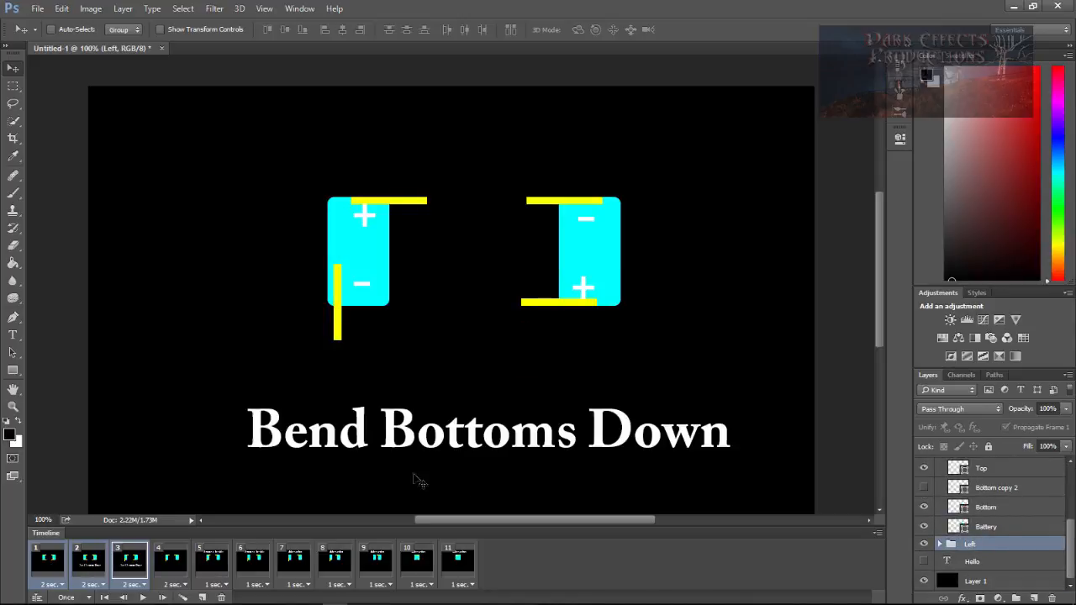
# - Set the delay of frames 1 and 2 to 1 second each
pyautogui.click(61, 584)
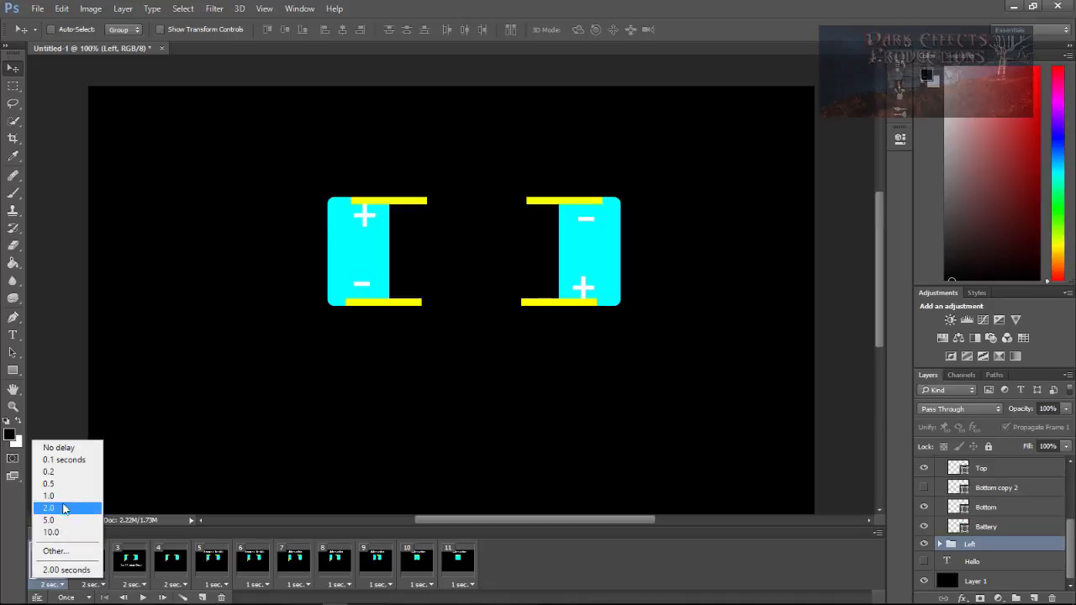
pyautogui.click(63, 496)
pyautogui.click(93, 571)
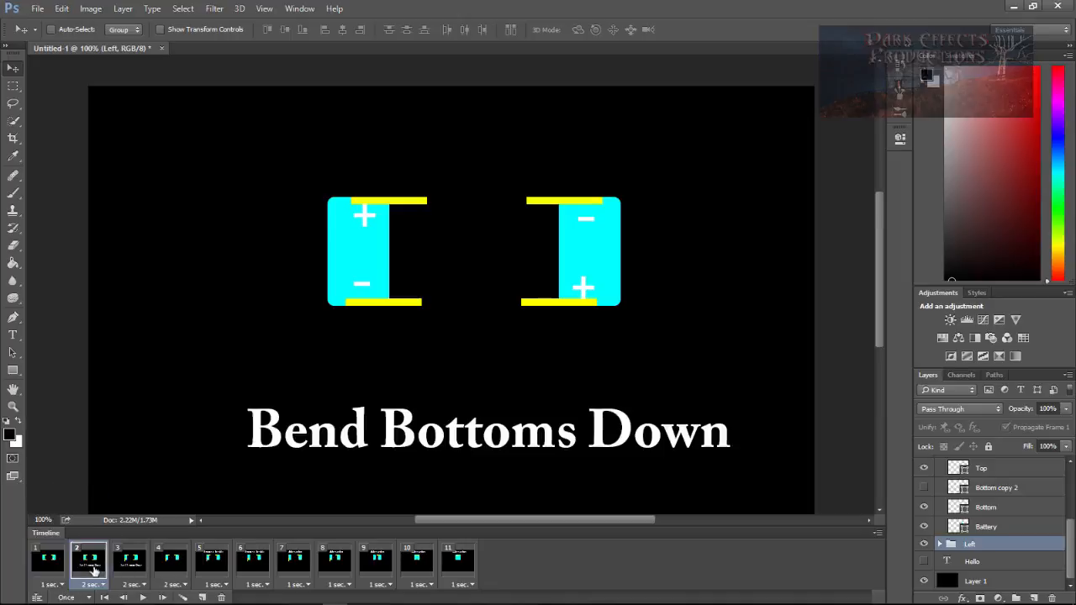
pyautogui.click(99, 584)
pyautogui.click(108, 497)
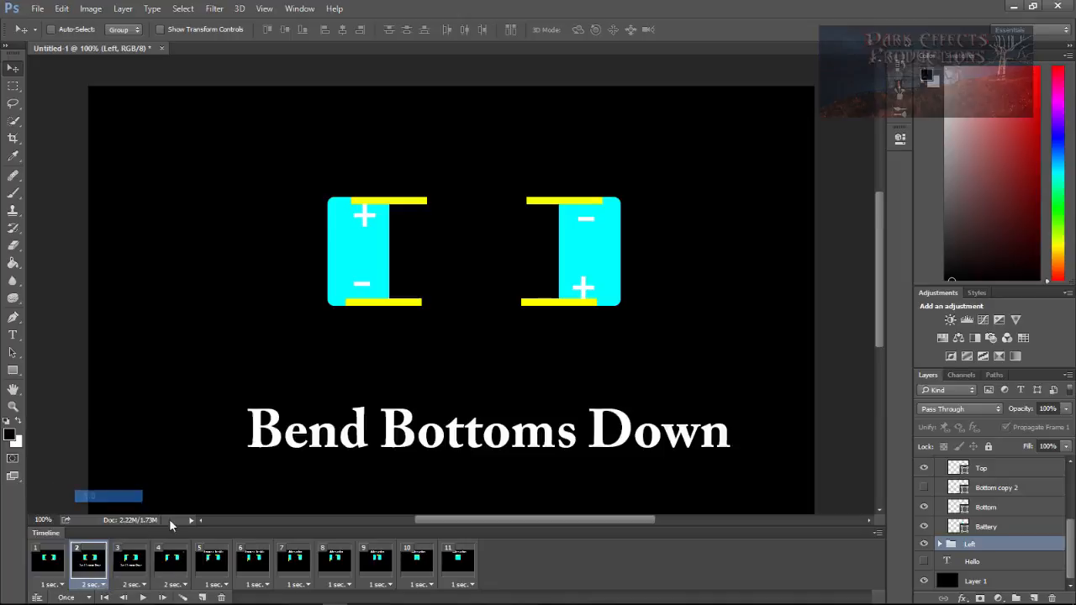
# - Check frames 3 to 7 one by one, and play the animation from frame 1
pyautogui.click(131, 565)
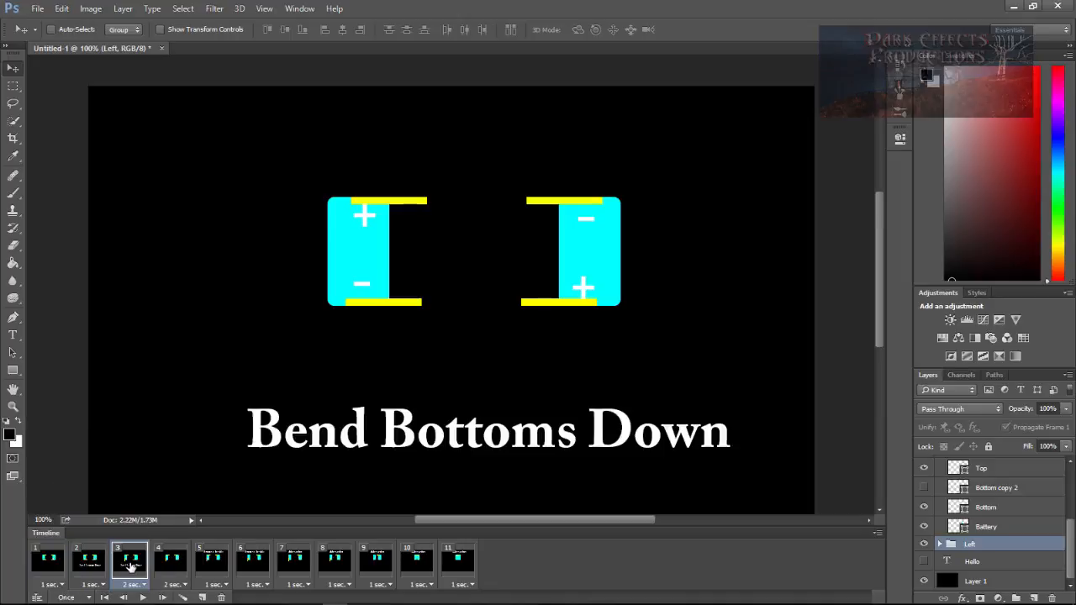
pyautogui.click(171, 572)
pyautogui.click(217, 575)
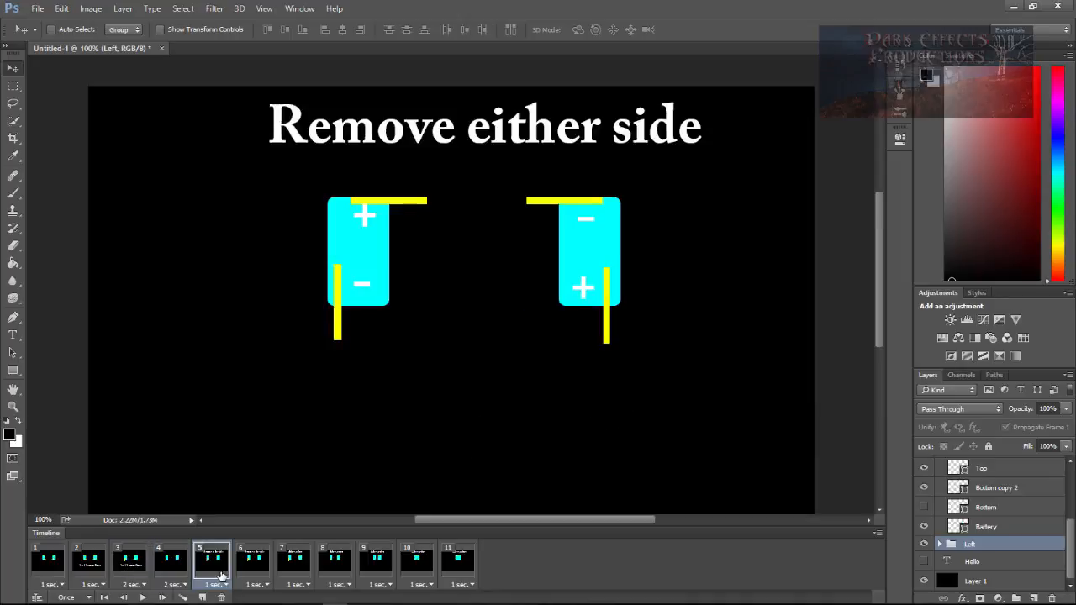
pyautogui.click(261, 574)
pyautogui.click(281, 577)
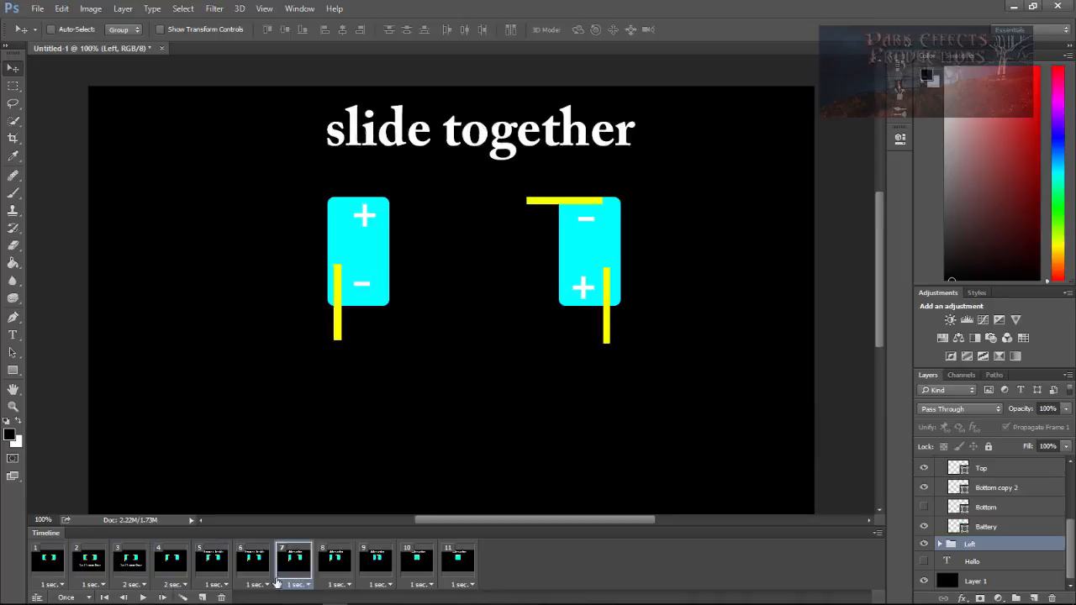
pyautogui.click(47, 565)
pyautogui.click(142, 597)
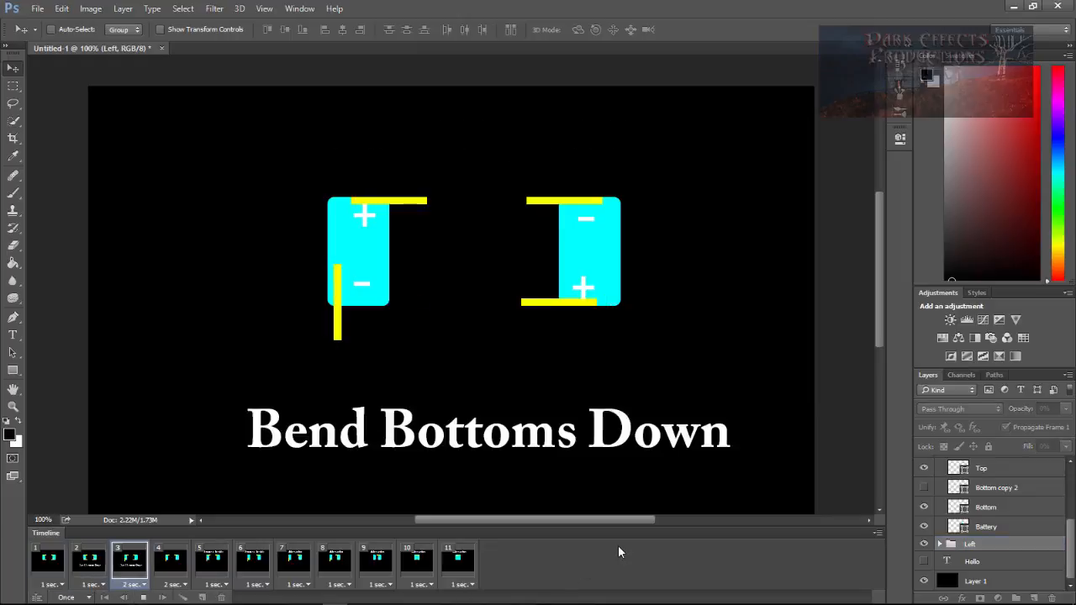